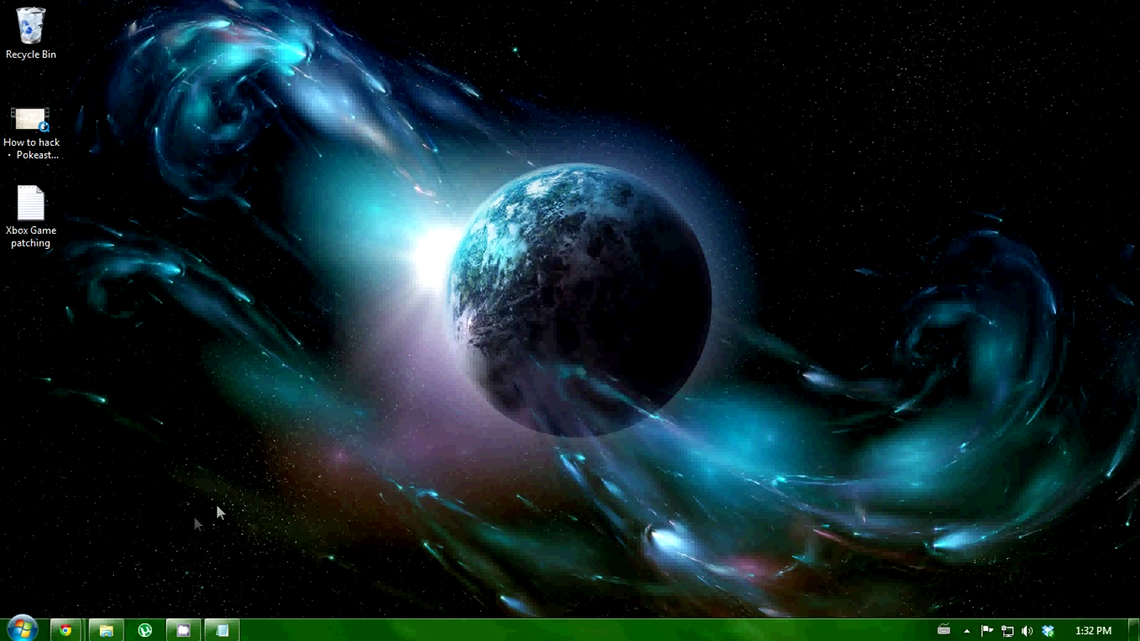
# - Switch to Chrome and examine the title and details of the Verbatim 8X 8.5GB LightScribe DVD+R DL 10-Pack on Best Buy
pyautogui.moveTo(66, 630)
pyautogui.click(311, 516)
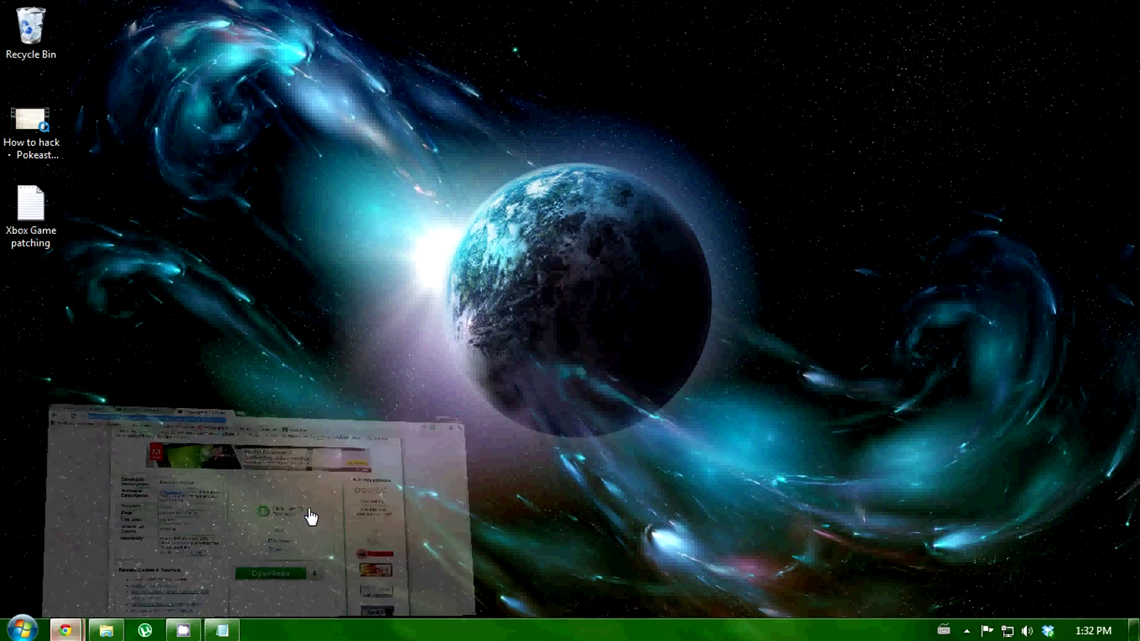
pyautogui.hotkey('ctrl', '1')
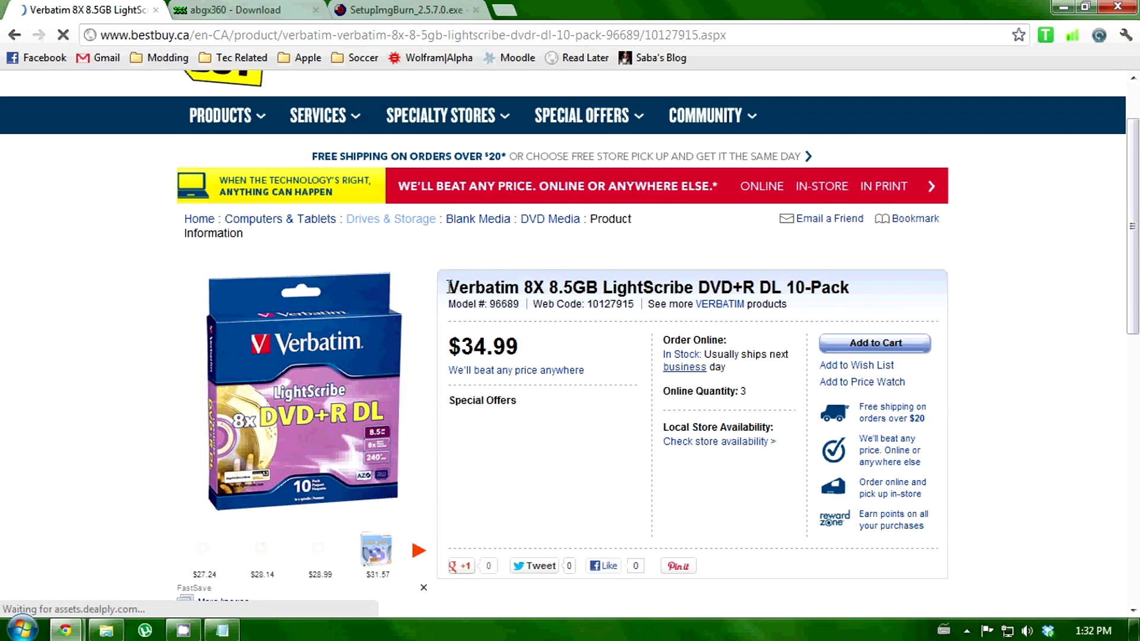
pyautogui.moveTo(448, 287); pyautogui.dragTo(506, 289)
pyautogui.click(546, 280)
pyautogui.moveTo(855, 287); pyautogui.dragTo(452, 284)
pyautogui.click(771, 288)
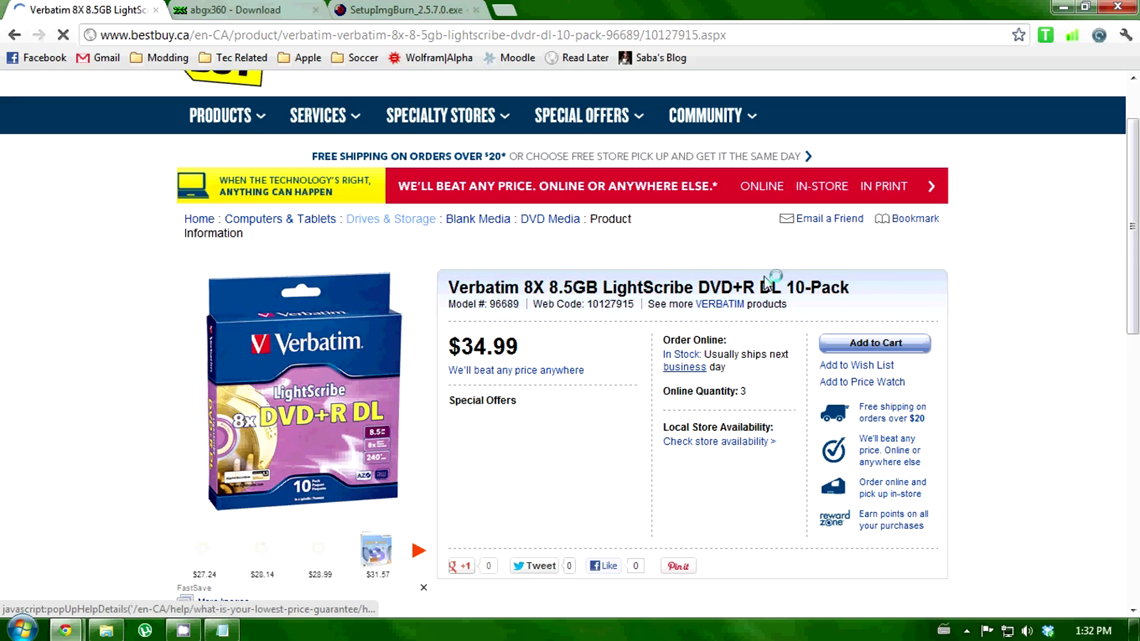
pyautogui.moveTo(813, 287); pyautogui.dragTo(792, 289)
pyautogui.click(747, 279)
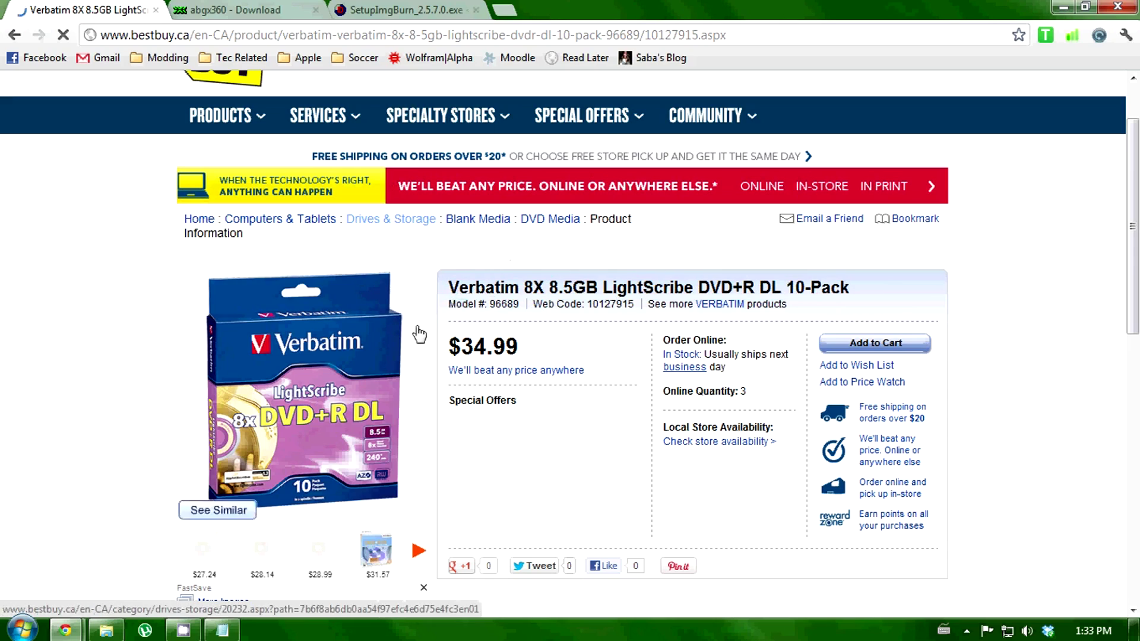
pyautogui.scroll(2, 419, 257)
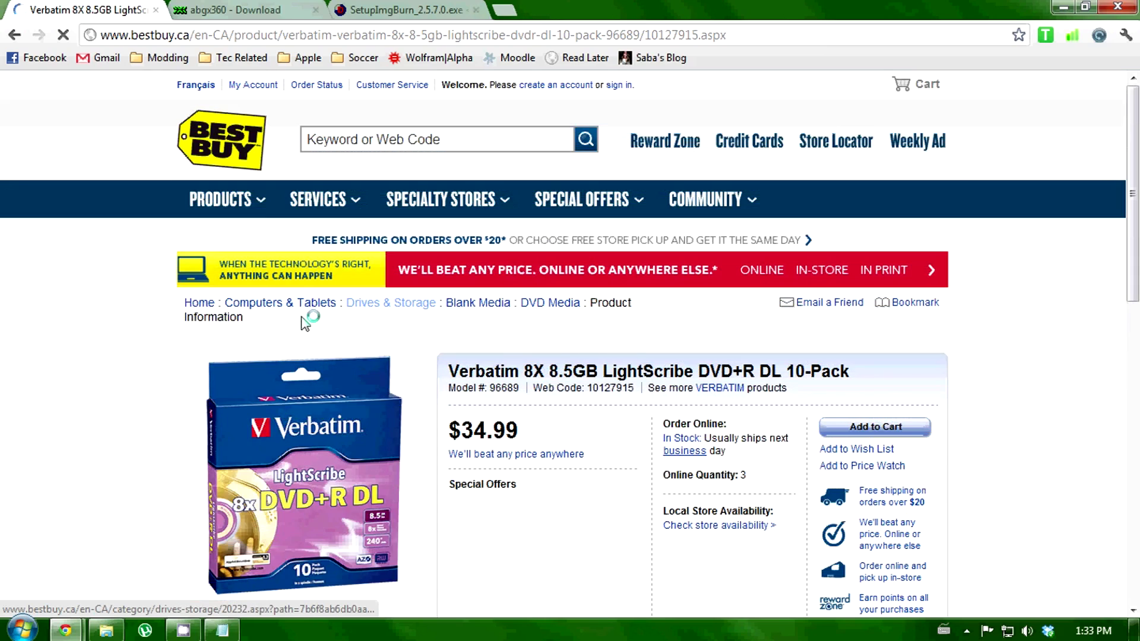
# - Look over the abgx360 download page and its Windows installer entry
pyautogui.click(249, 7)
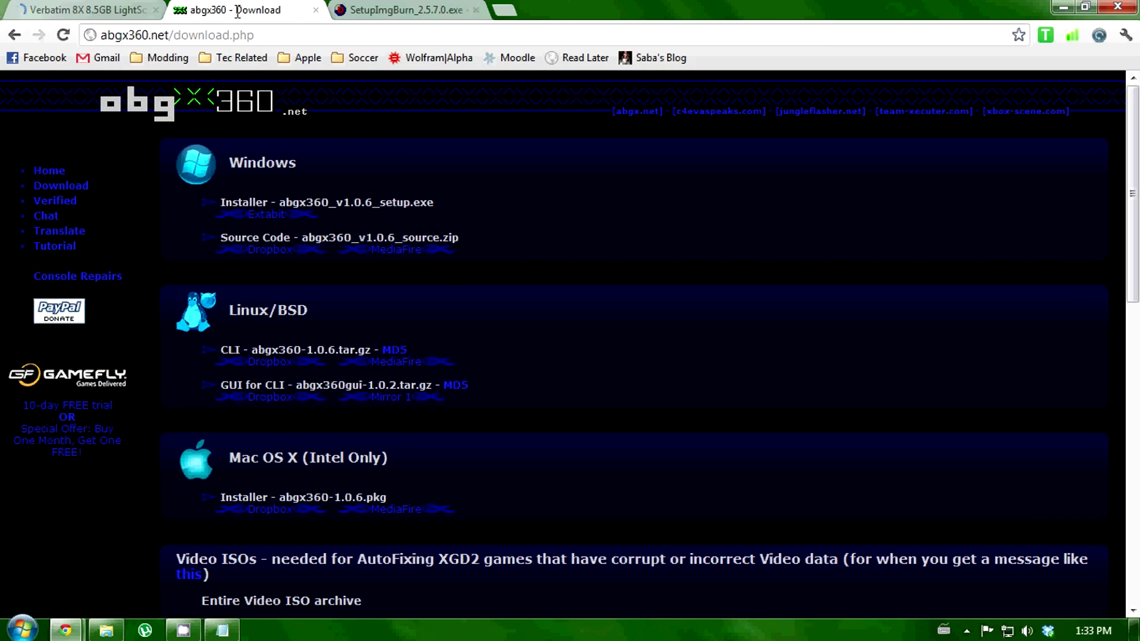
pyautogui.click(265, 33)
pyautogui.click(261, 35)
pyautogui.scroll(-1, 366, 309)
pyautogui.scroll(1, 432, 416)
# - Examine the Digital Digest download page for SetupImgBurn_2.5.7.0.exe, including its description and download links
pyautogui.click(406, 8)
pyautogui.scroll(2, 381, 339)
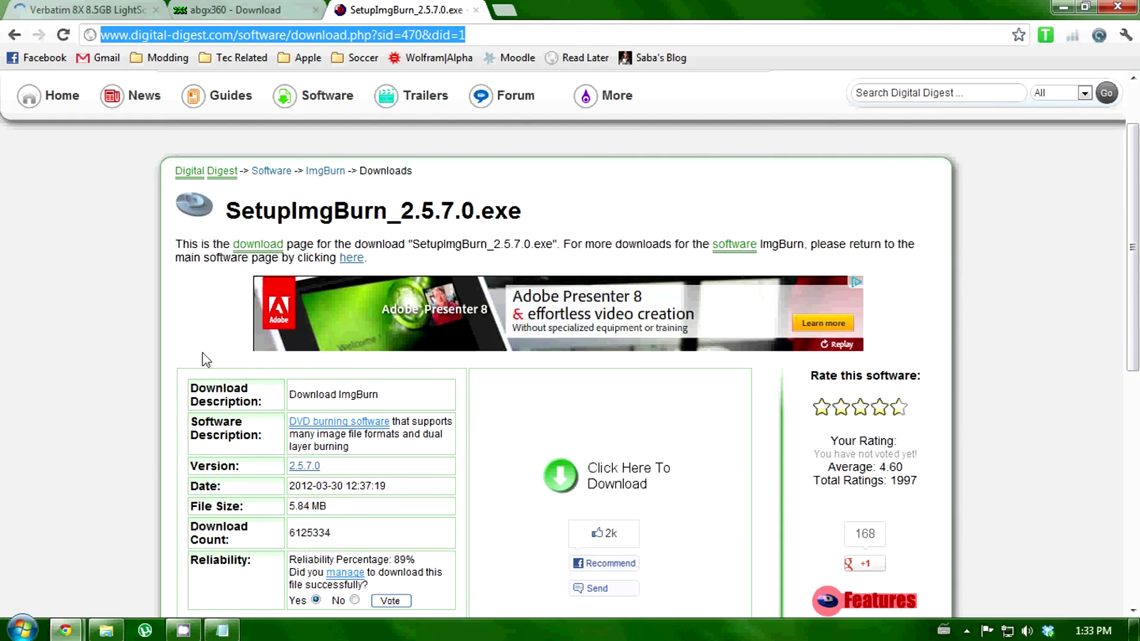
pyautogui.scroll(-1, 205, 360)
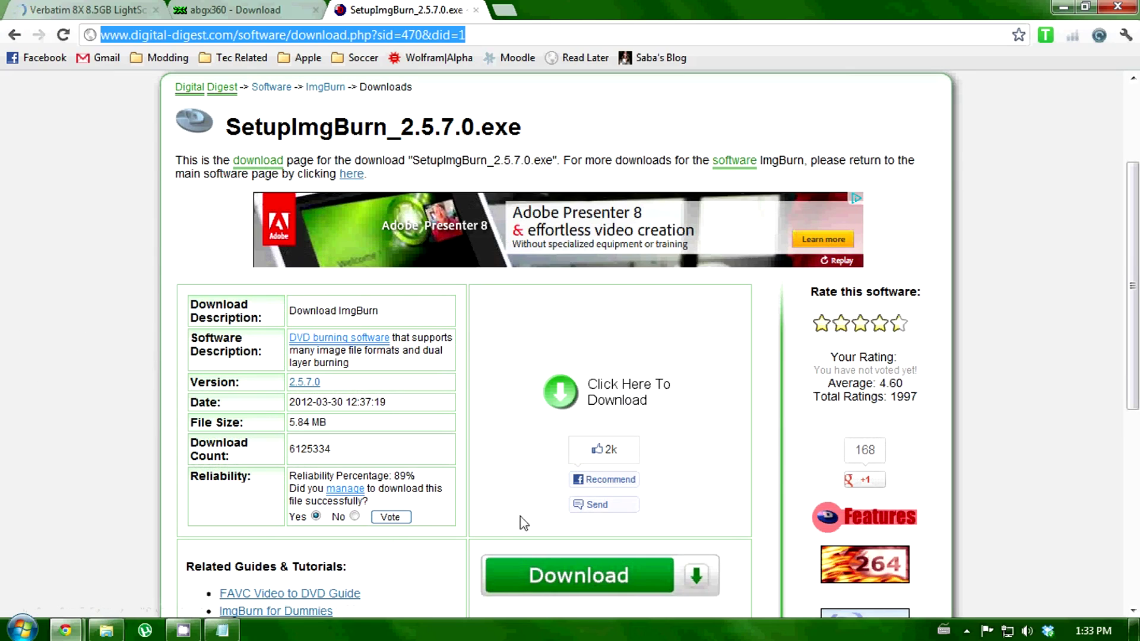
pyautogui.click(485, 37)
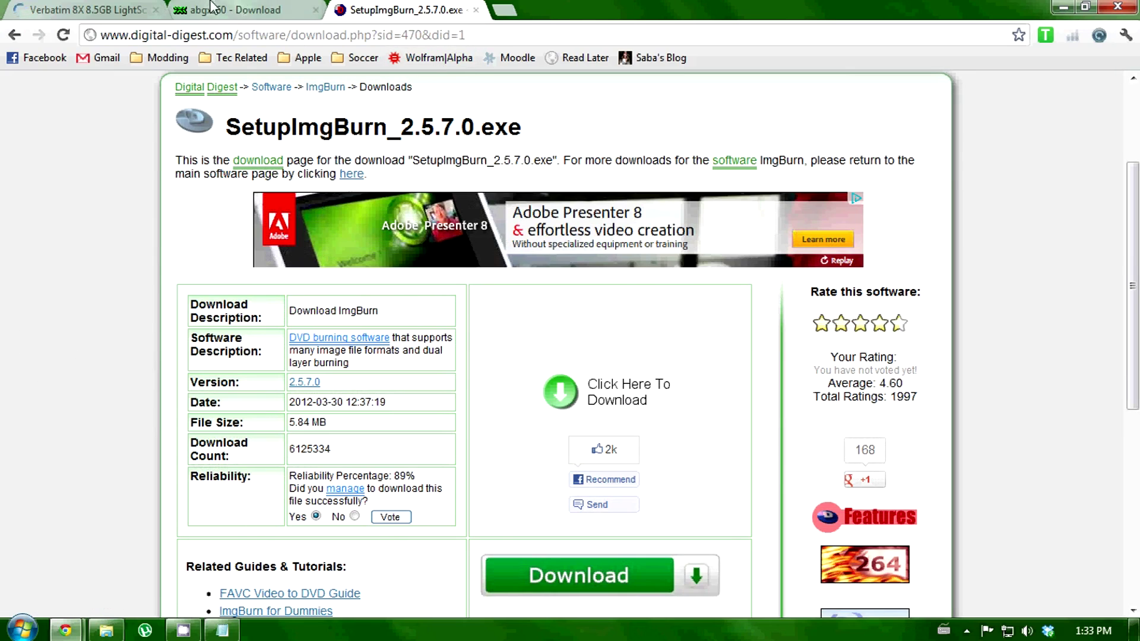
pyautogui.scroll(-3, 490, 382)
pyautogui.scroll(-3, 489, 383)
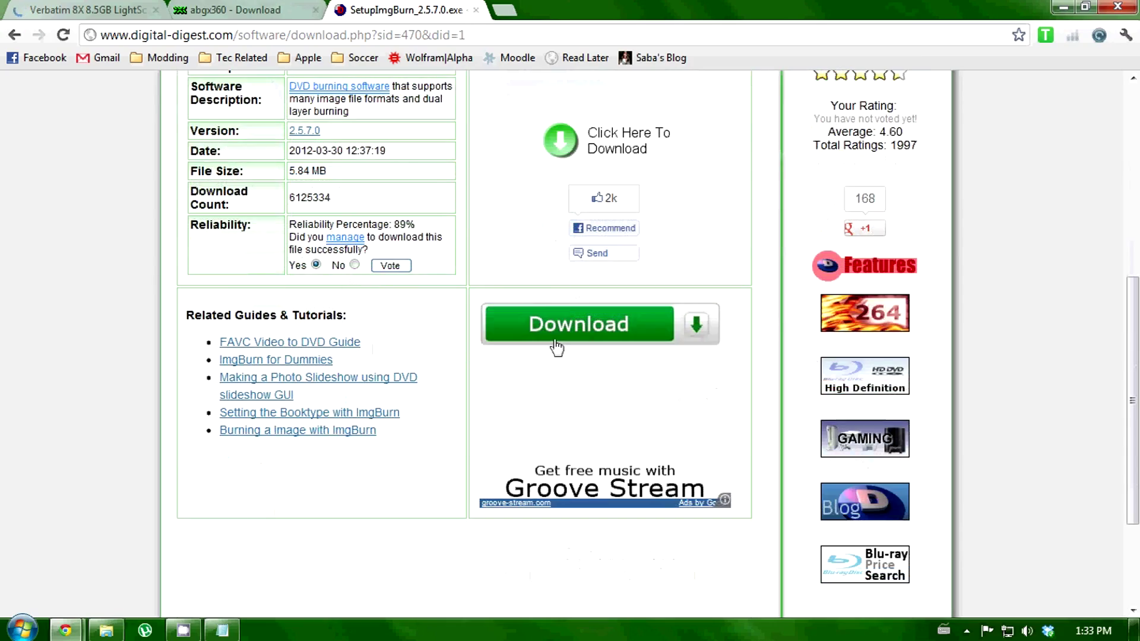
pyautogui.scroll(6, 555, 347)
pyautogui.scroll(-3, 515, 489)
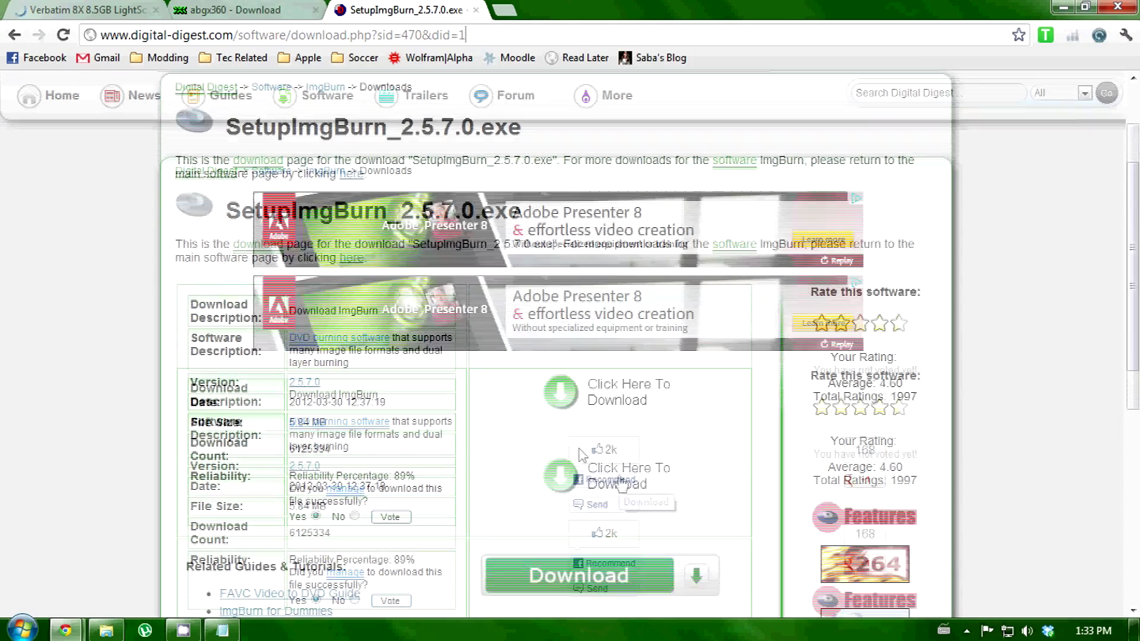
pyautogui.scroll(2, 227, 492)
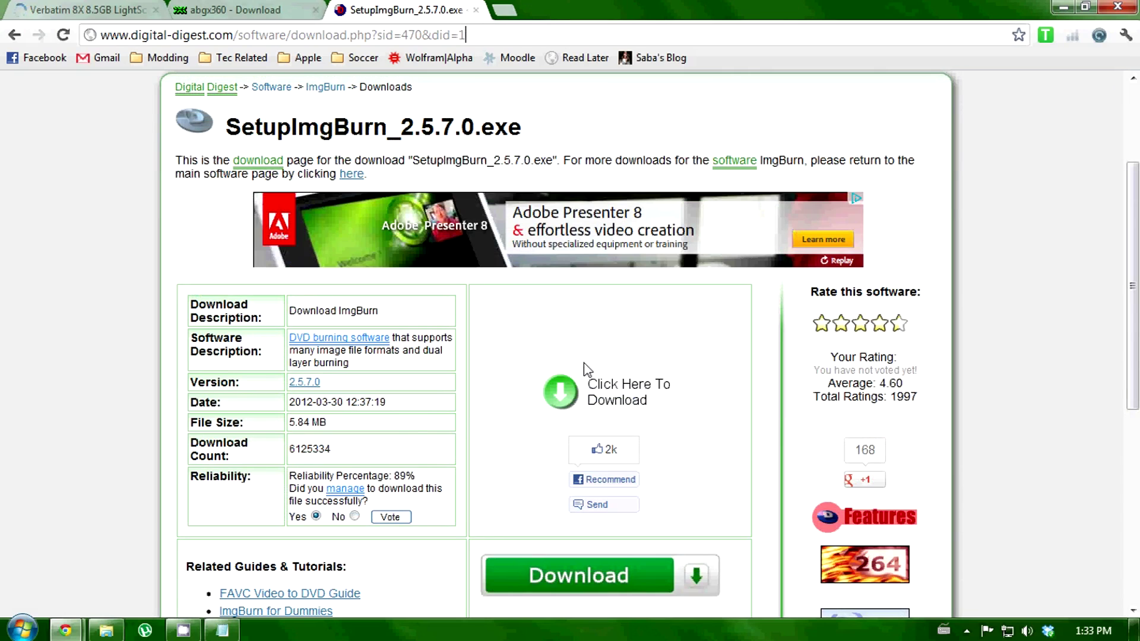
# - Review the open Verbatim disc, abgx360 and ImgBurn pages once more, ending on the ImgBurn page
pyautogui.click(285, 7)
pyautogui.click(83, 10)
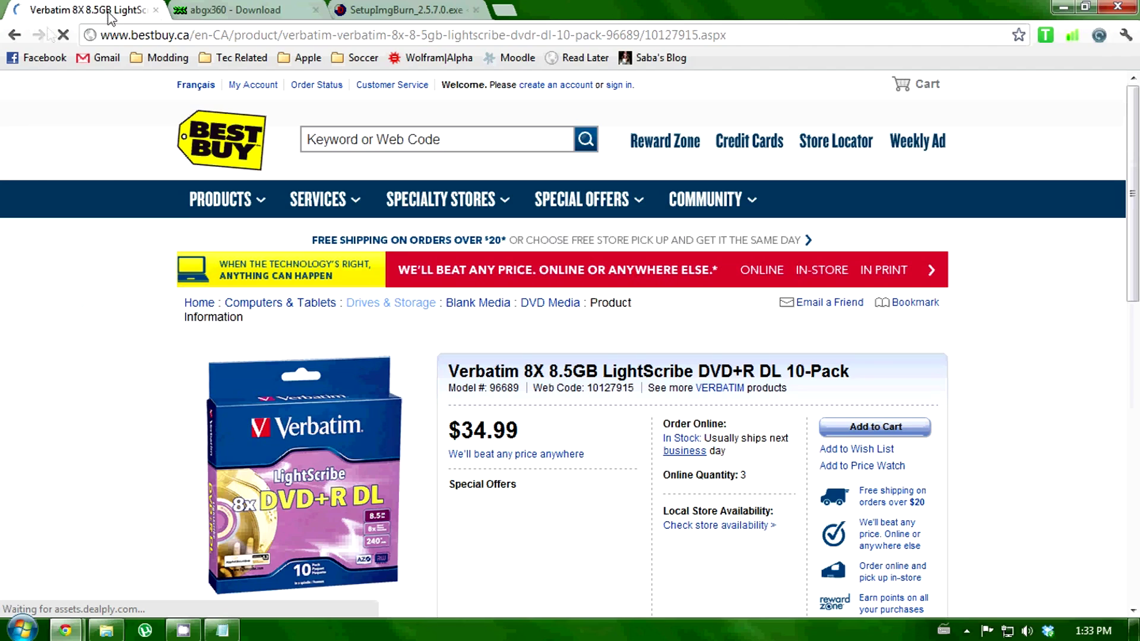
pyautogui.click(246, 9)
pyautogui.click(375, 7)
pyautogui.click(309, 7)
pyautogui.click(375, 8)
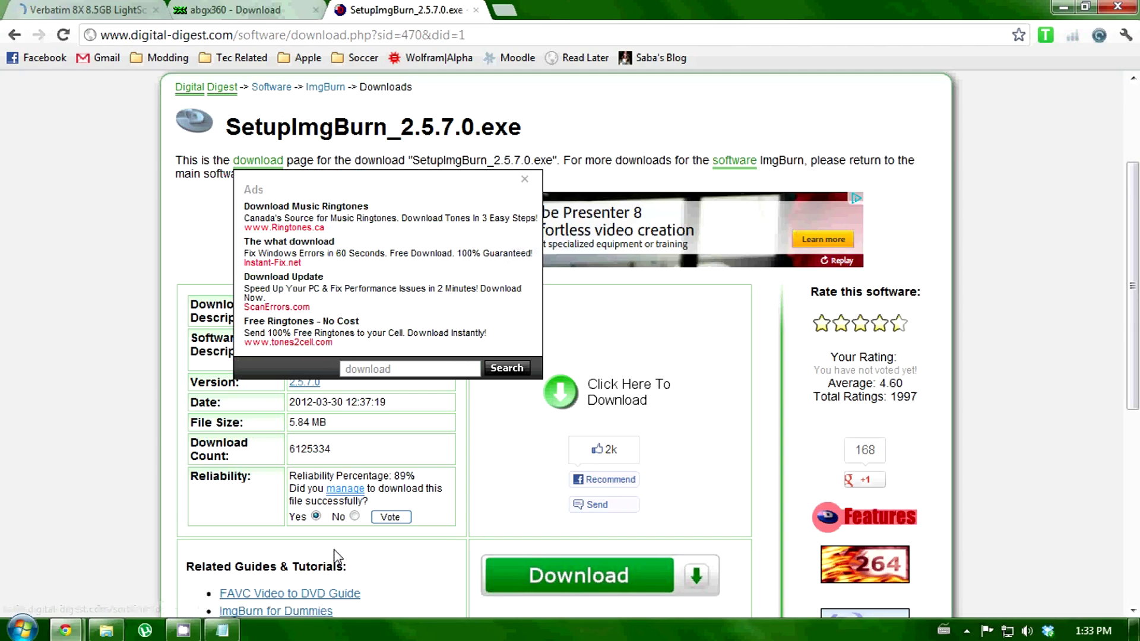
# - Enter "MW3" in a new tab's address field, copy the text and clear the field
pyautogui.click(503, 11)
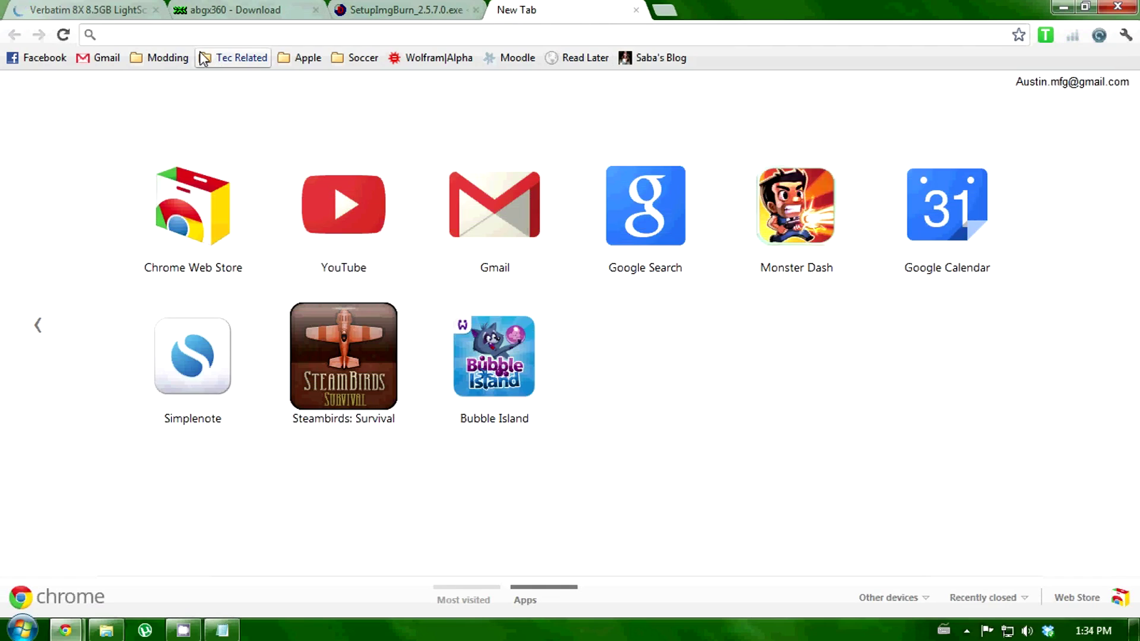
pyautogui.write('M')
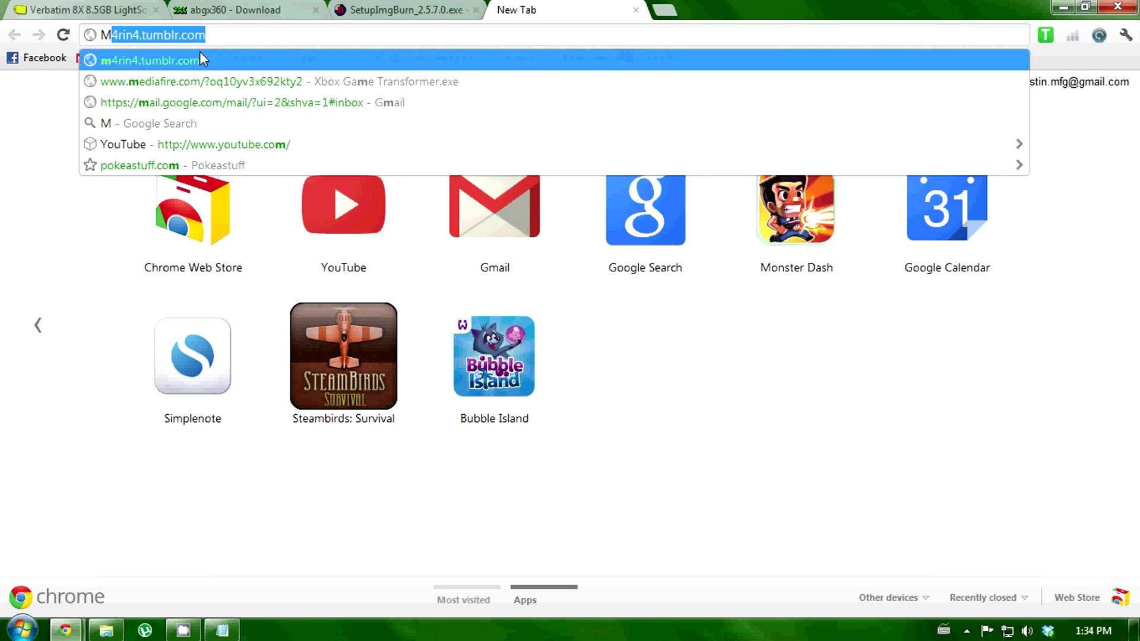
pyautogui.write('W')
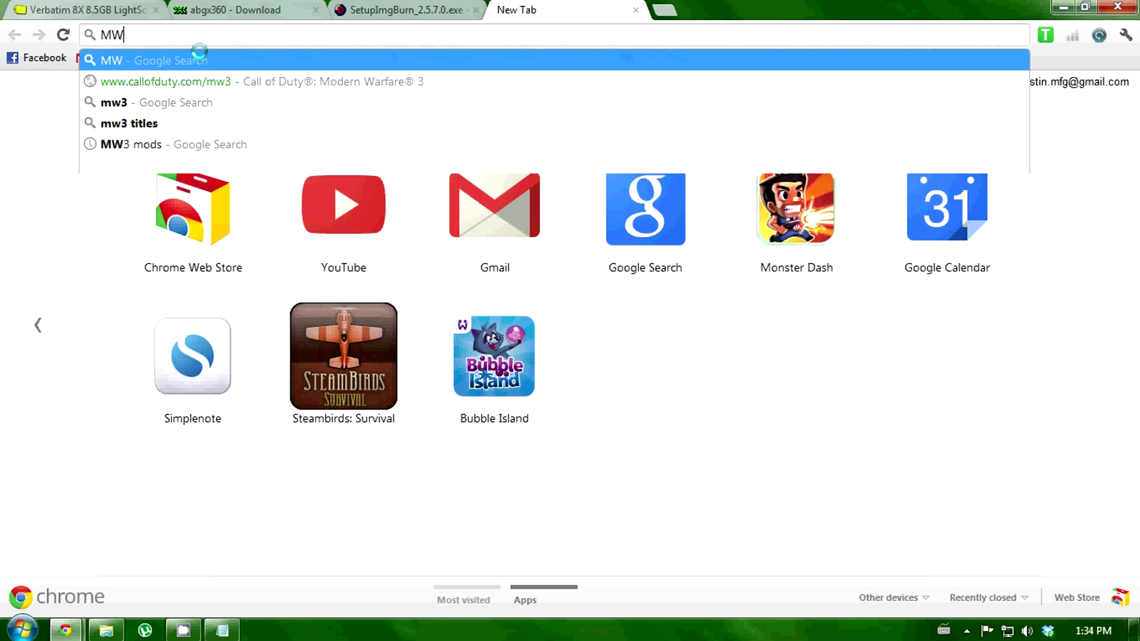
pyautogui.write('3')
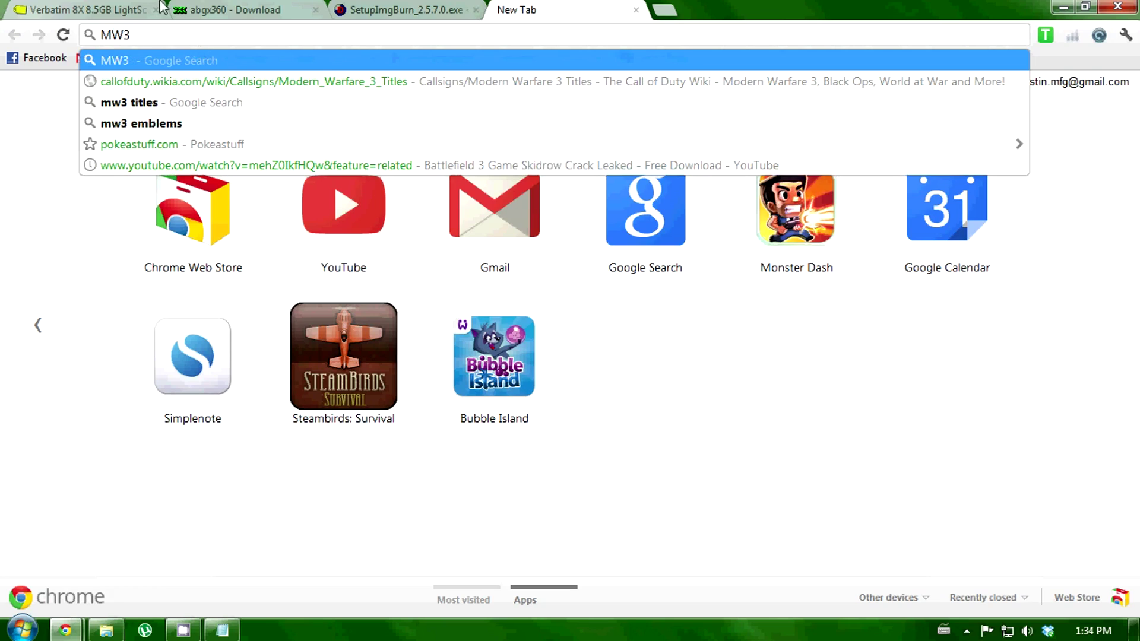
pyautogui.doubleClick(119, 38)
pyautogui.rightClick(119, 38)
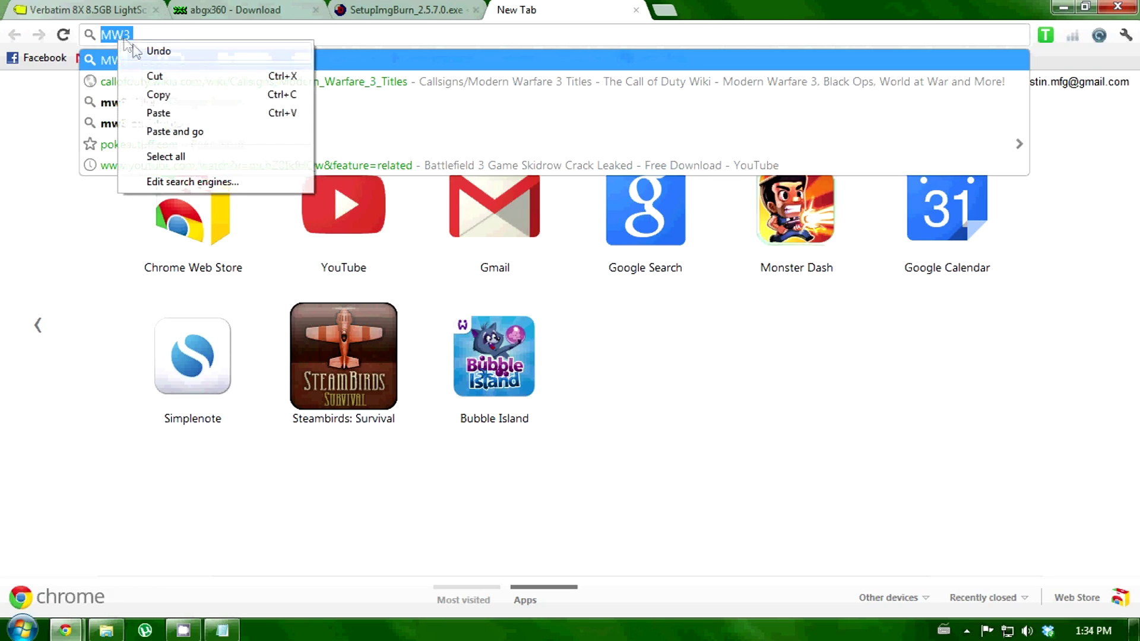
pyautogui.click(158, 95)
pyautogui.press('BackSpace')
pyautogui.press('BackSpace')
pyautogui.press('BackSpace')
pyautogui.press('BackSpace')
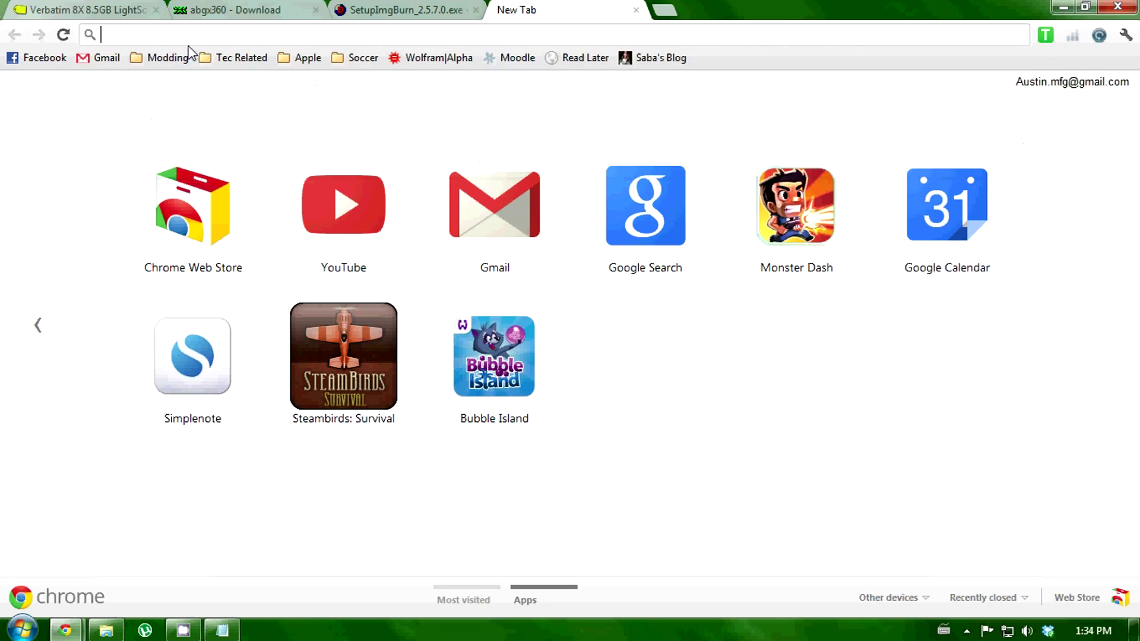
# - Open The Pirate Bay from the Modding bookmarks and limit its search to Games
pyautogui.click(181, 58)
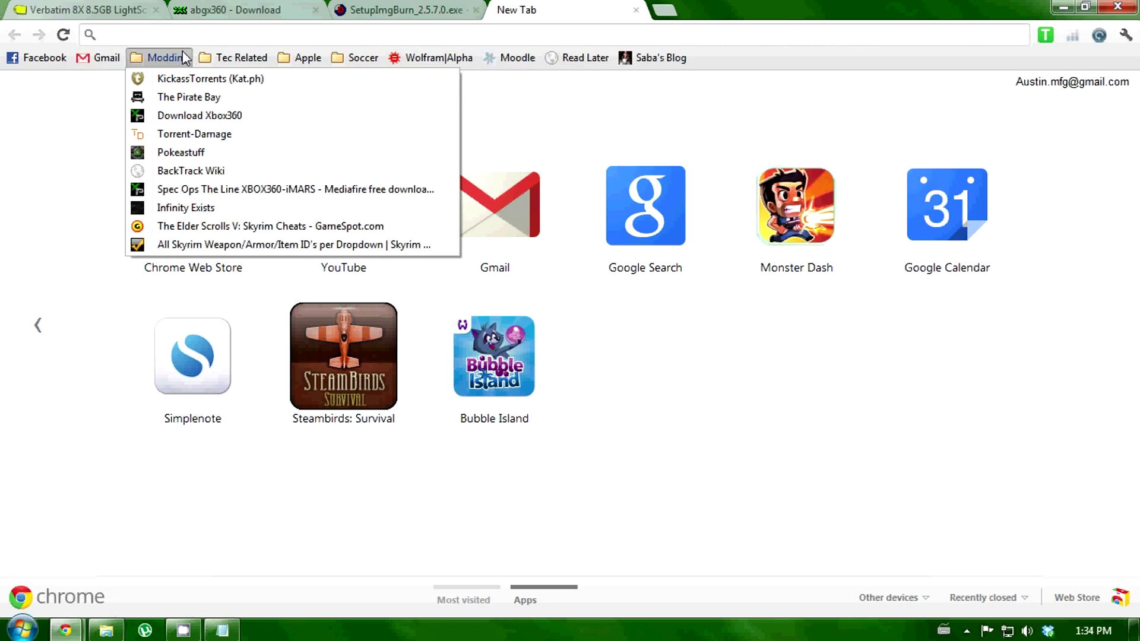
pyautogui.click(202, 95)
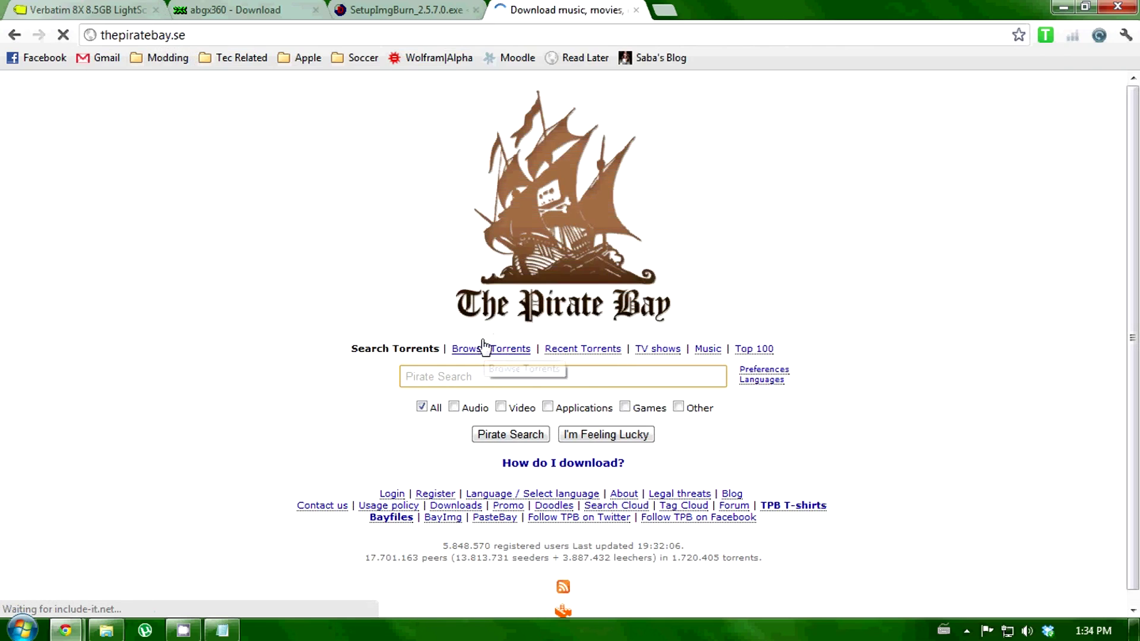
pyautogui.click(624, 407)
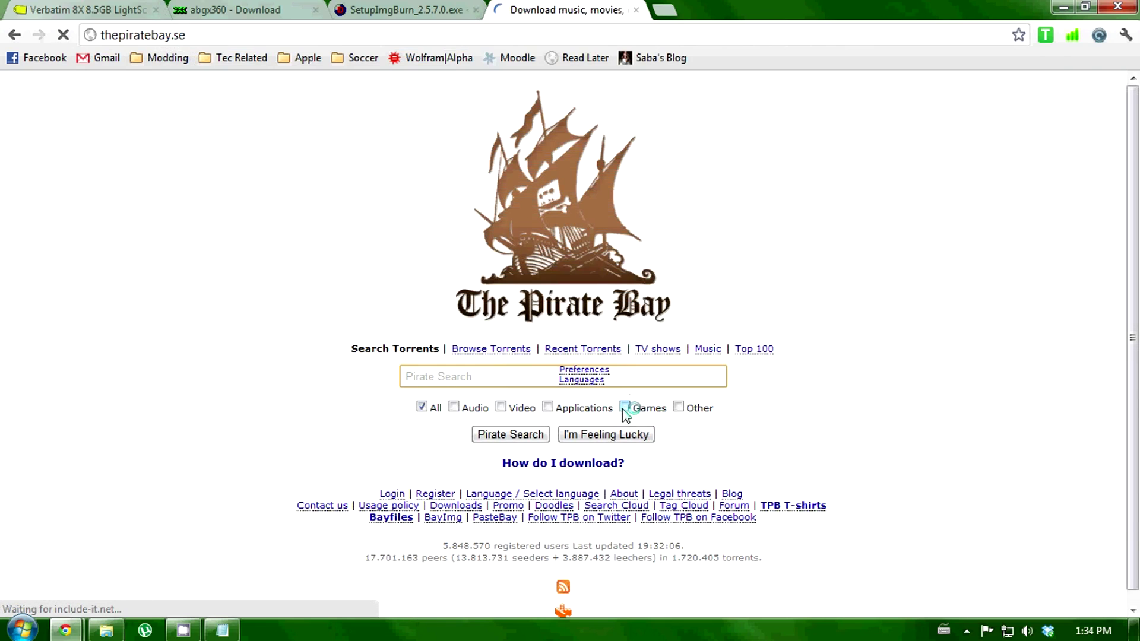
pyautogui.moveTo(64, 629)
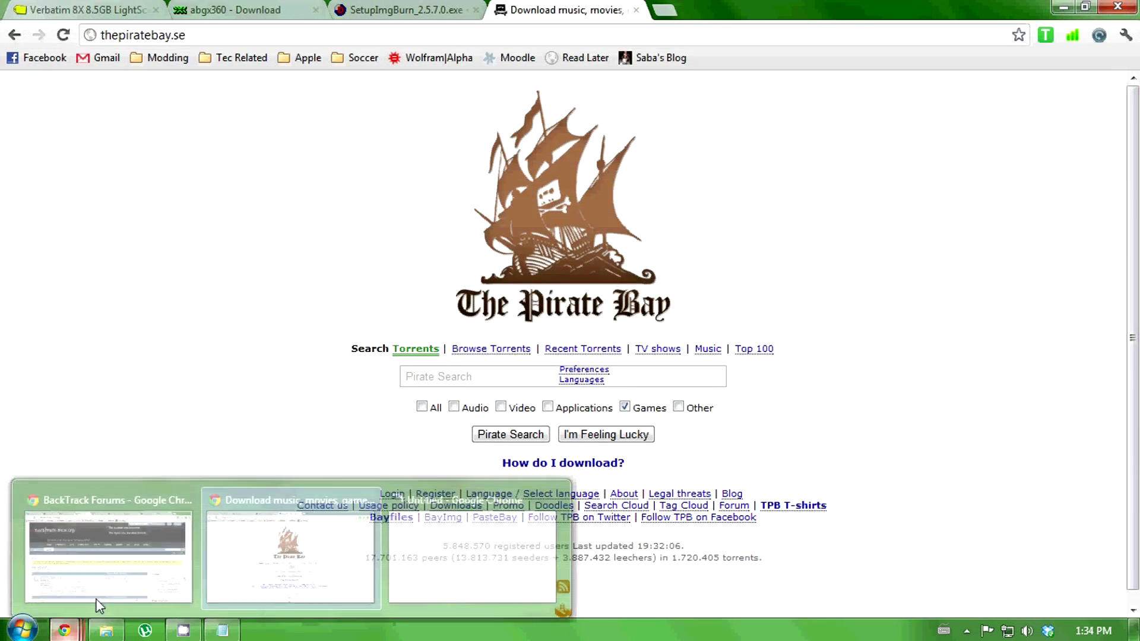
pyautogui.click(547, 493)
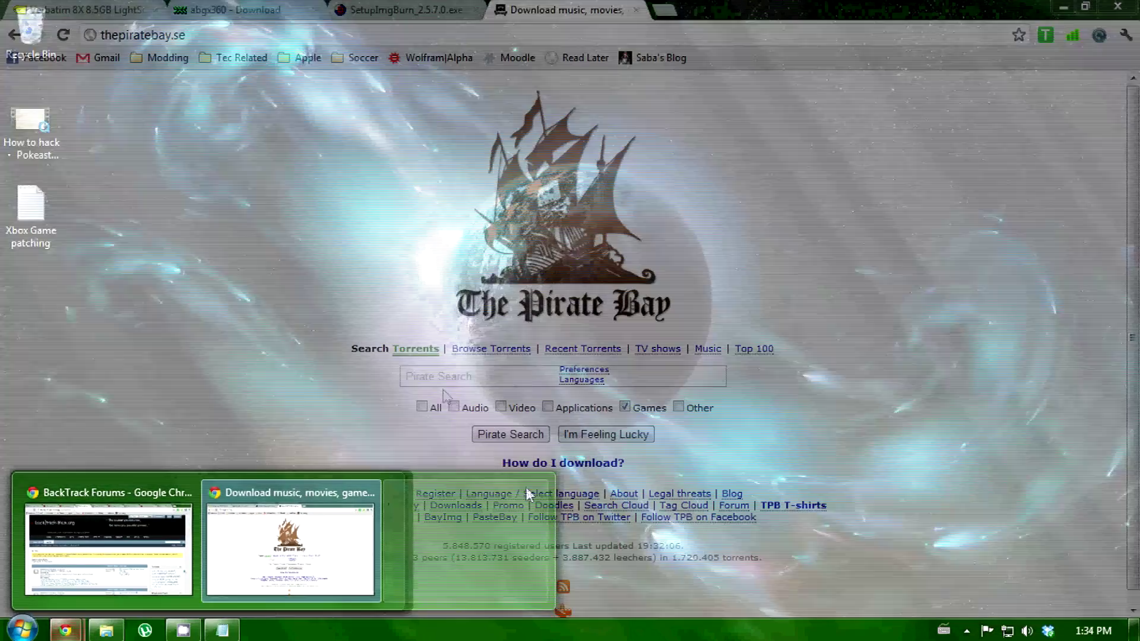
# - Search for the copied text "MW3" and sort the results by seeders
pyautogui.click(442, 376)
pyautogui.rightClick(441, 376)
pyautogui.click(486, 463)
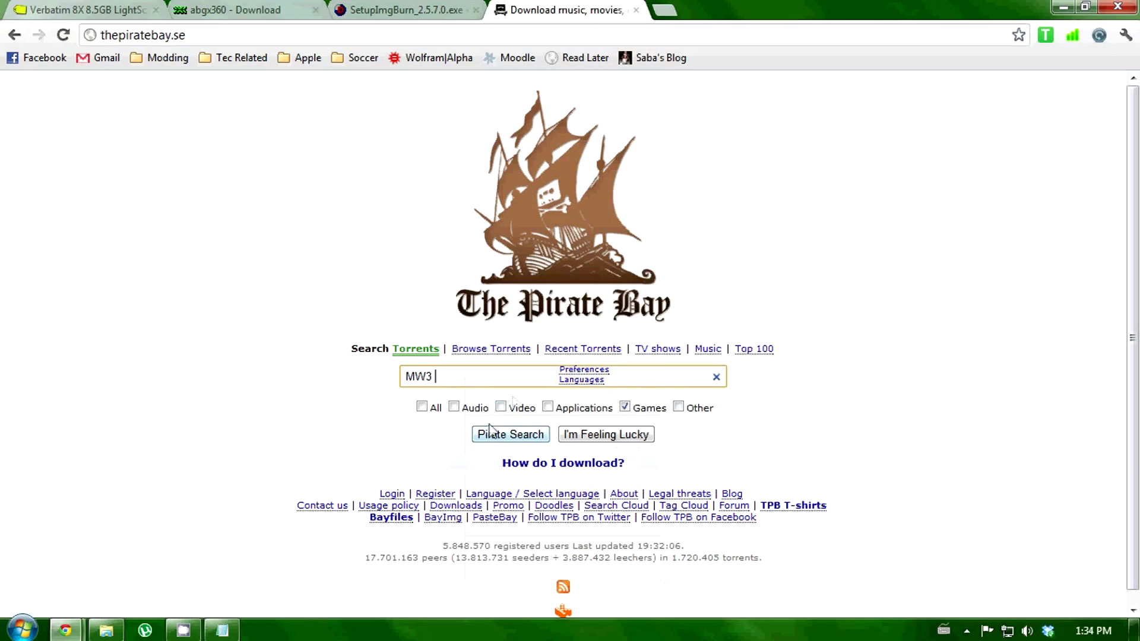
pyautogui.click(514, 435)
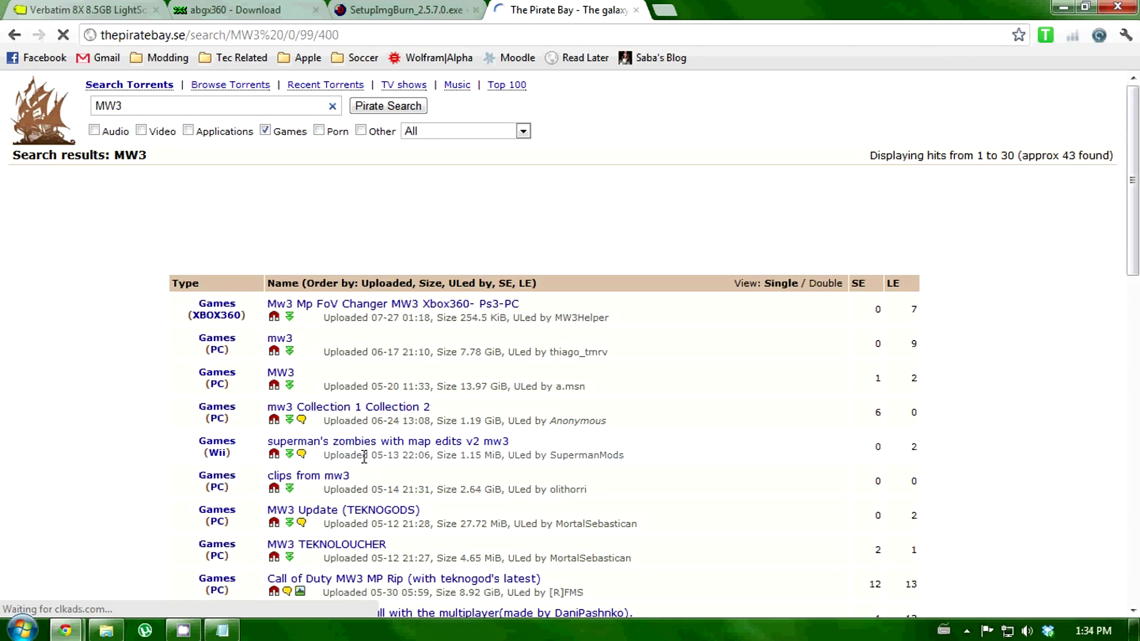
pyautogui.click(859, 283)
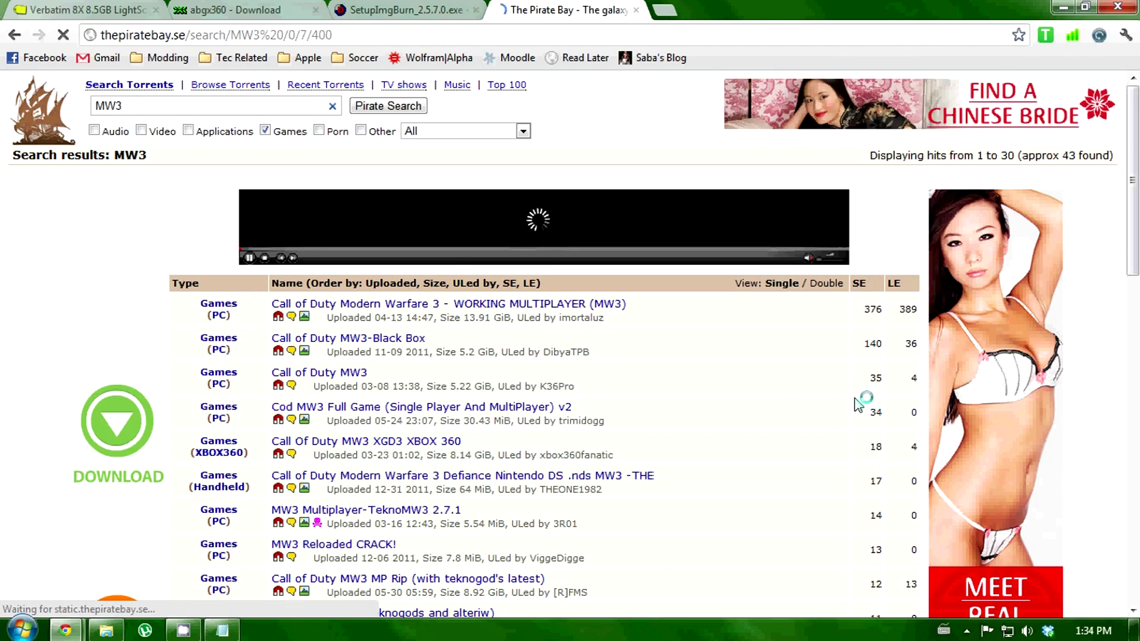
pyautogui.scroll(-3, 584, 380)
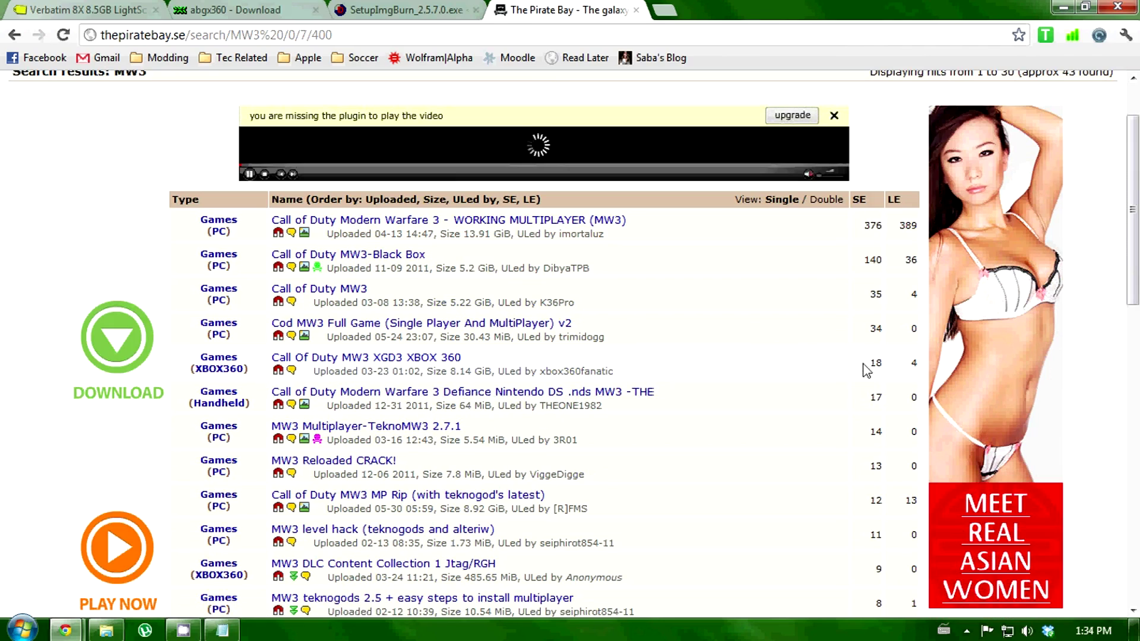
# - Open the "Call Of Duty MW3 XGD3 XBOX 360" listing and read through its details, torrent links and comments
pyautogui.click(302, 359)
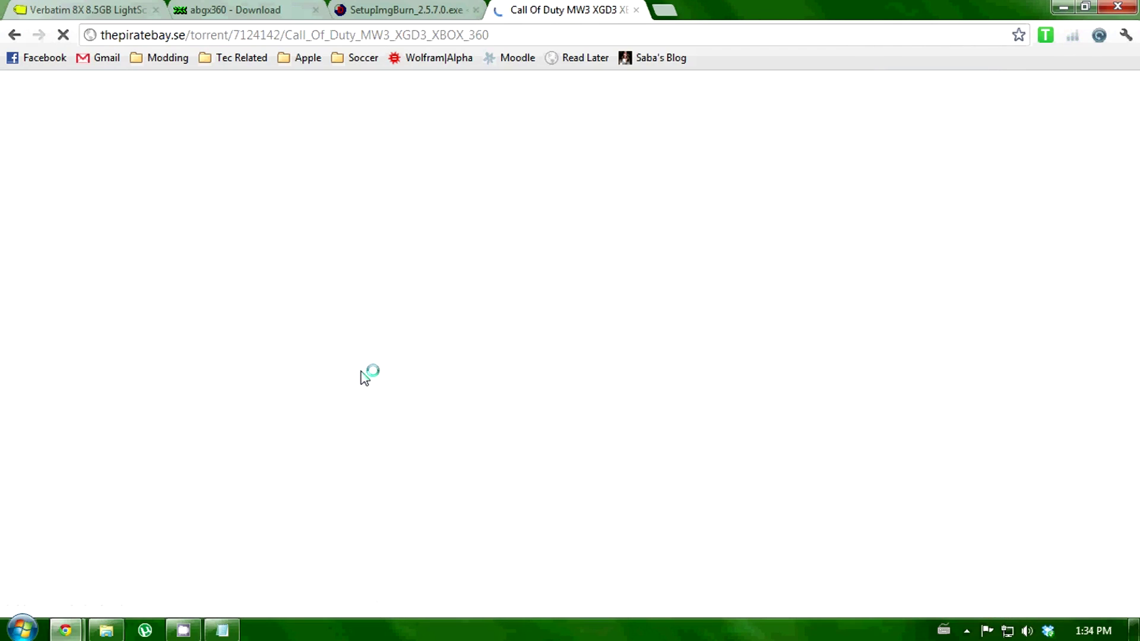
pyautogui.scroll(-6, 363, 377)
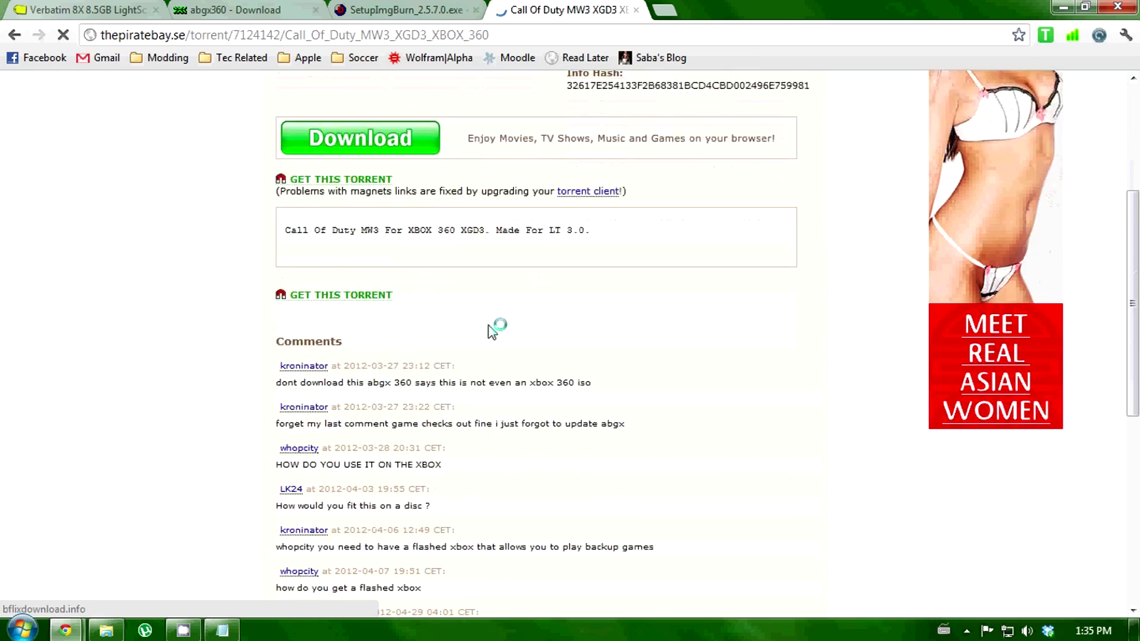
pyautogui.scroll(6, 548, 309)
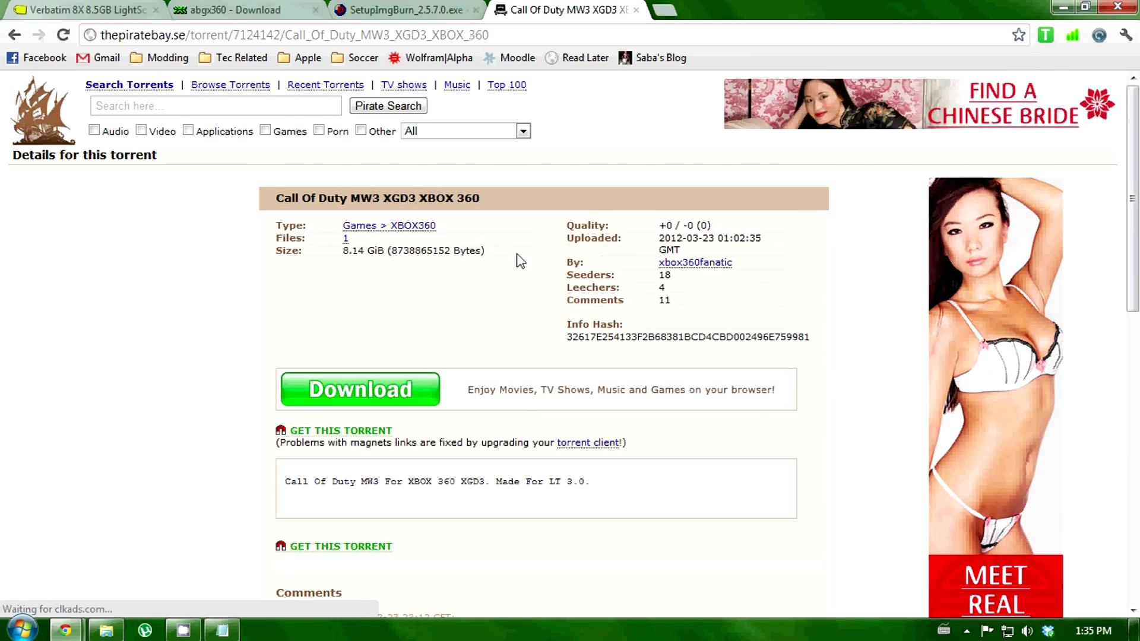
pyautogui.scroll(-3, 607, 295)
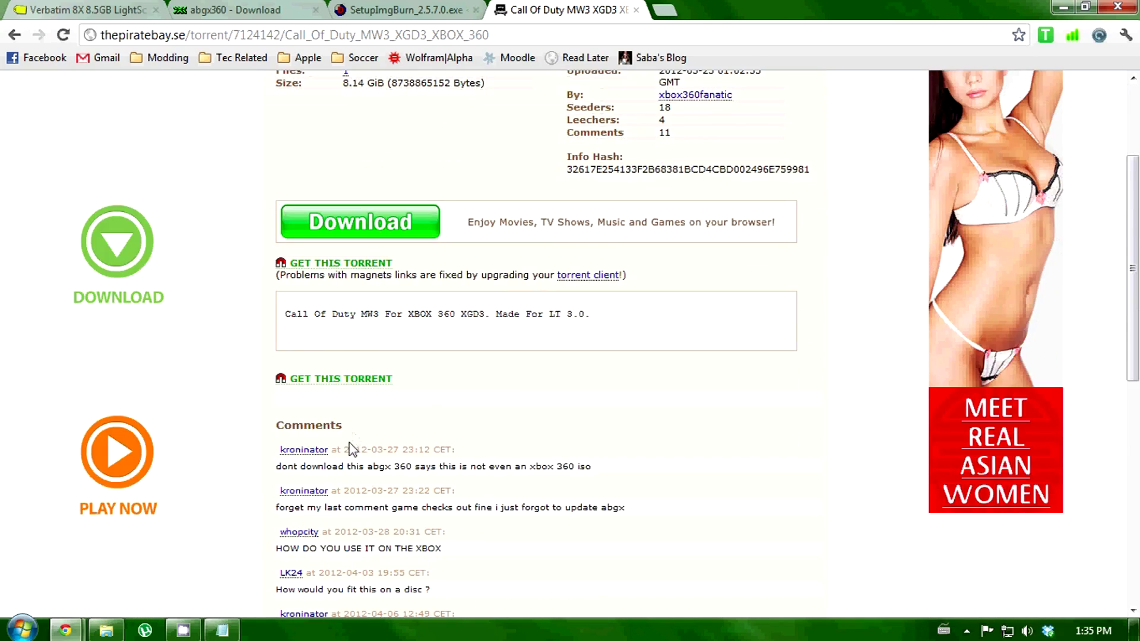
pyautogui.scroll(-1, 534, 376)
pyautogui.moveTo(282, 381); pyautogui.dragTo(380, 380)
pyautogui.click(415, 381)
pyautogui.scroll(-2, 568, 393)
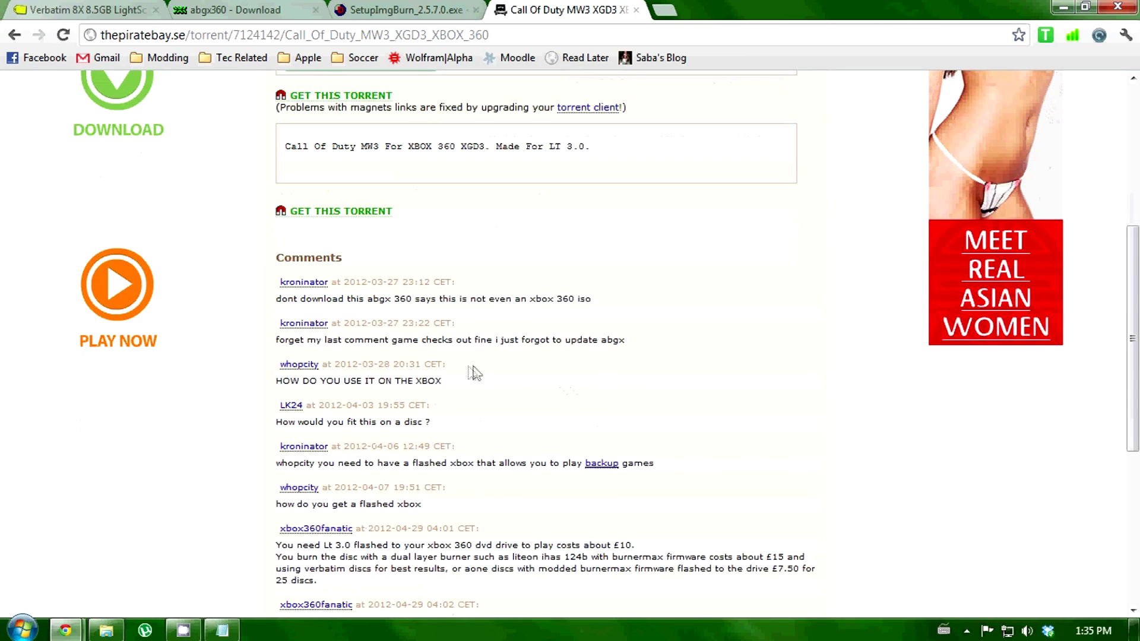
pyautogui.scroll(-3, 480, 377)
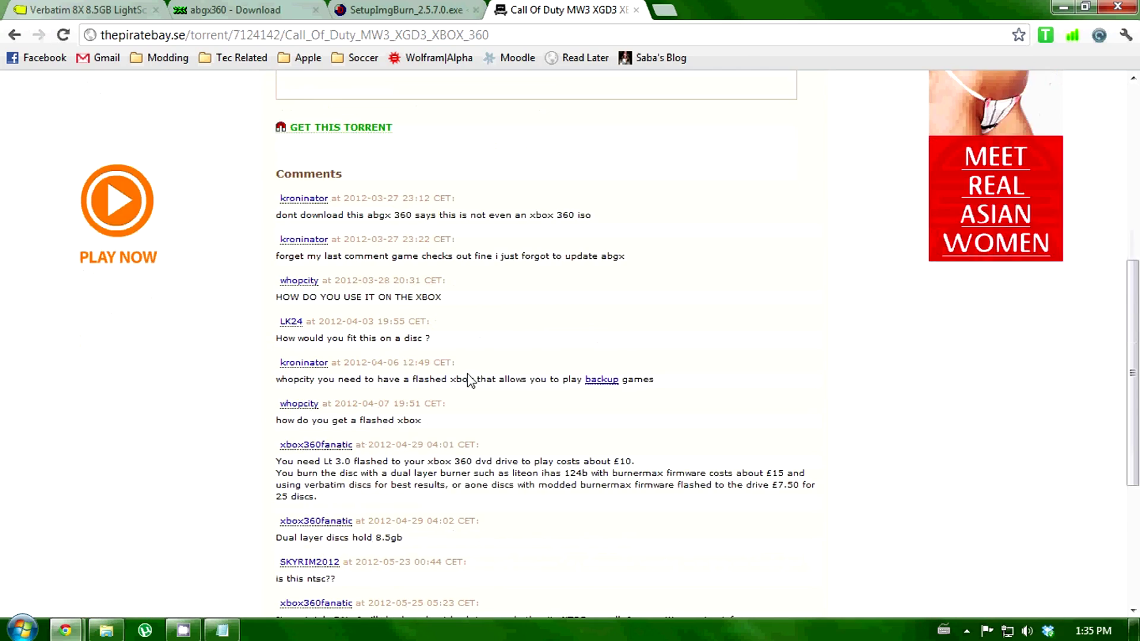
# - Read through the description and user comments on the "Call Of Duty MW3 XGD3 XBOX 360" listing
pyautogui.scroll(7, 419, 414)
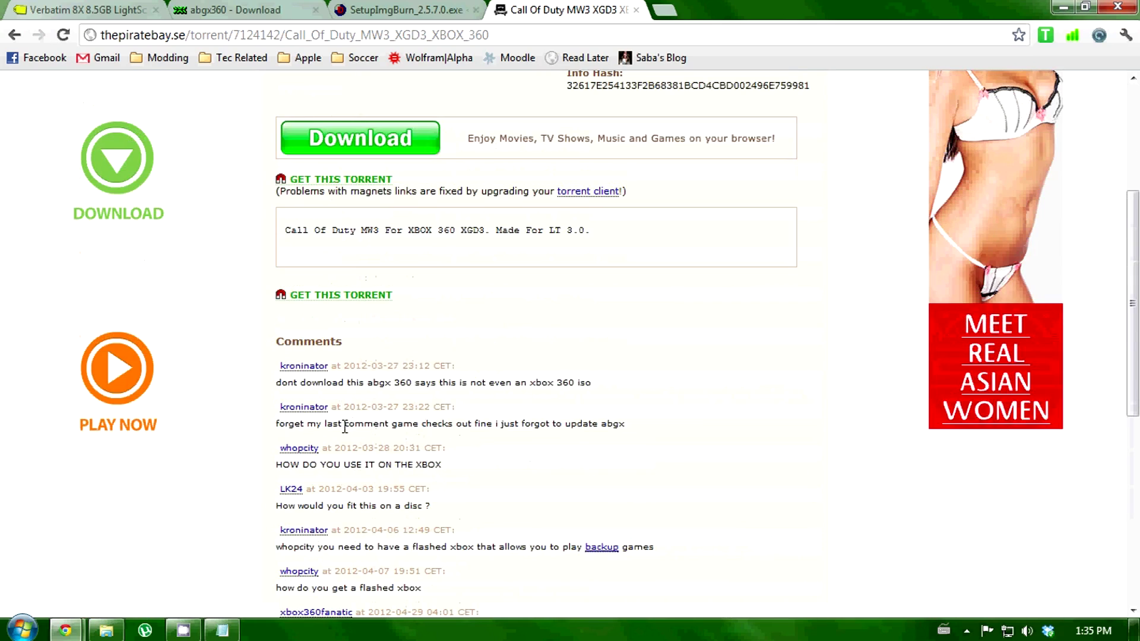
pyautogui.scroll(-3, 391, 419)
pyautogui.scroll(3, 380, 409)
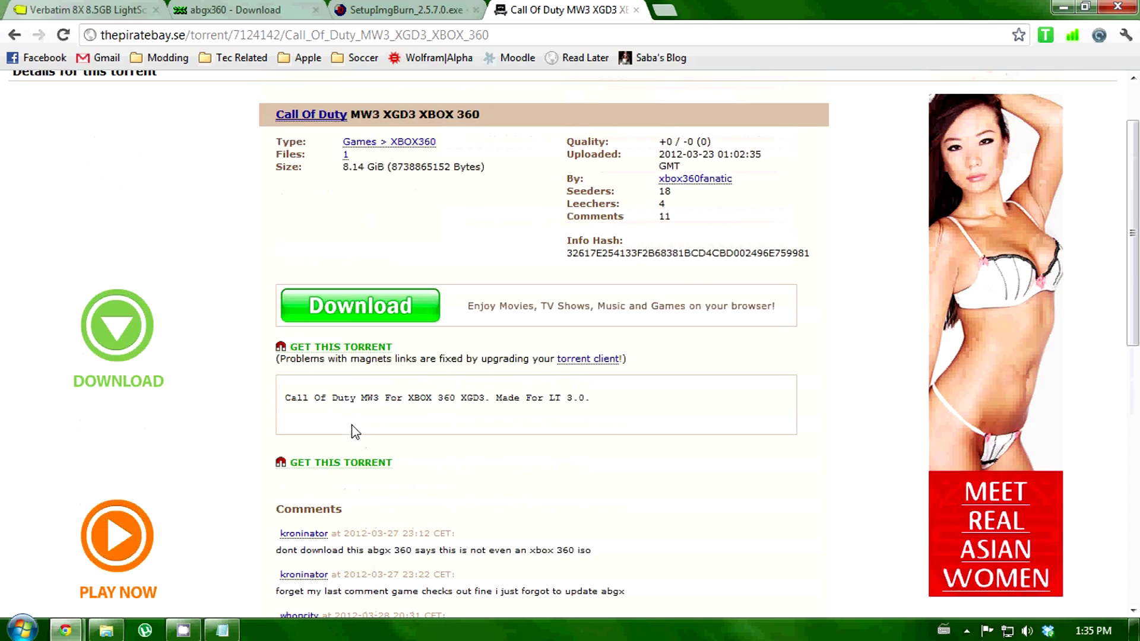
pyautogui.scroll(-3, 356, 427)
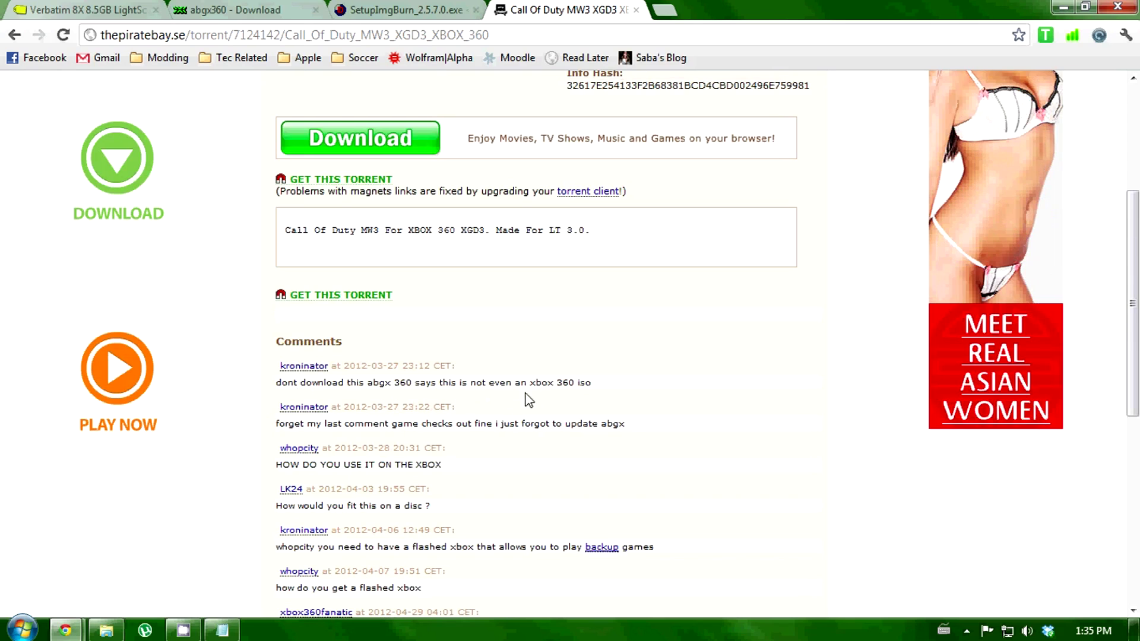
pyautogui.scroll(-3, 417, 485)
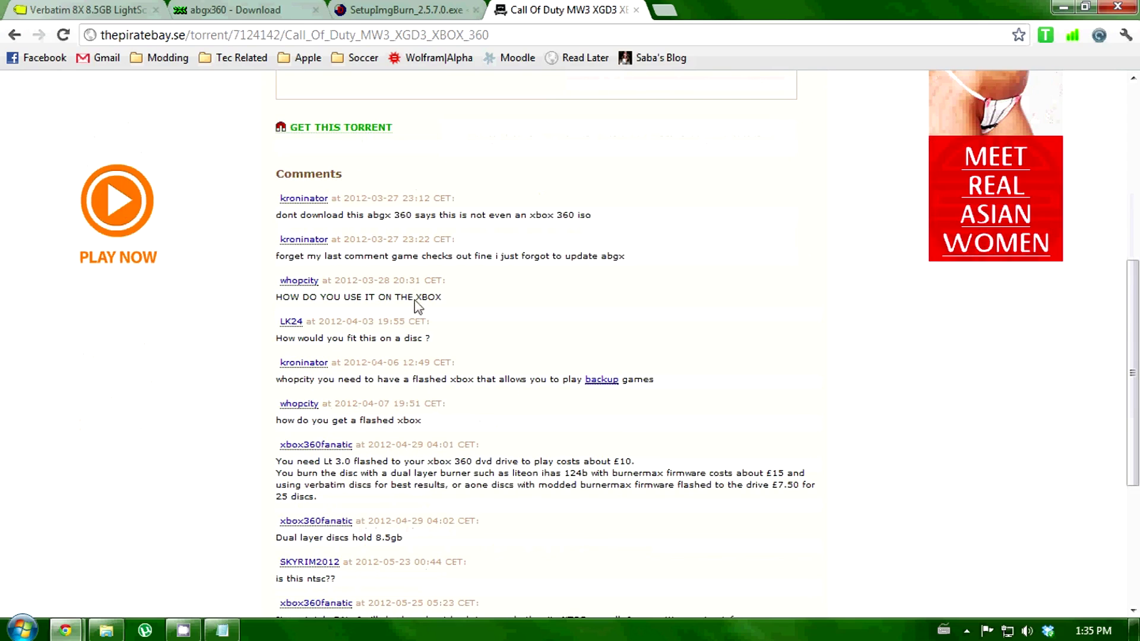
pyautogui.scroll(-2, 412, 440)
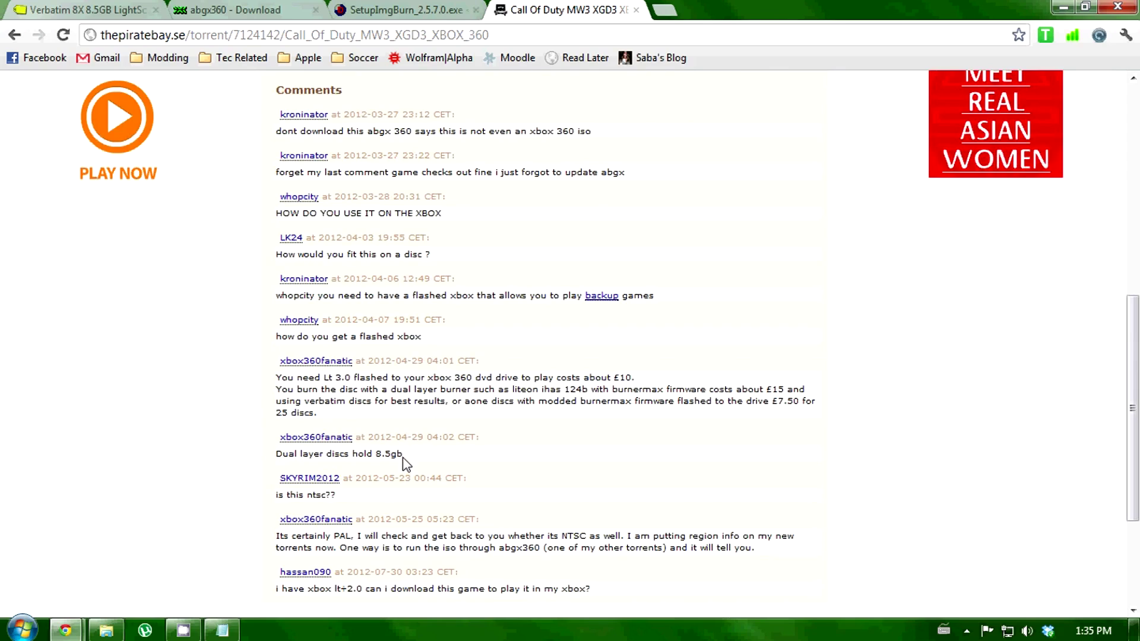
pyautogui.scroll(-3, 406, 463)
pyautogui.scroll(6, 403, 462)
pyautogui.scroll(6, 398, 458)
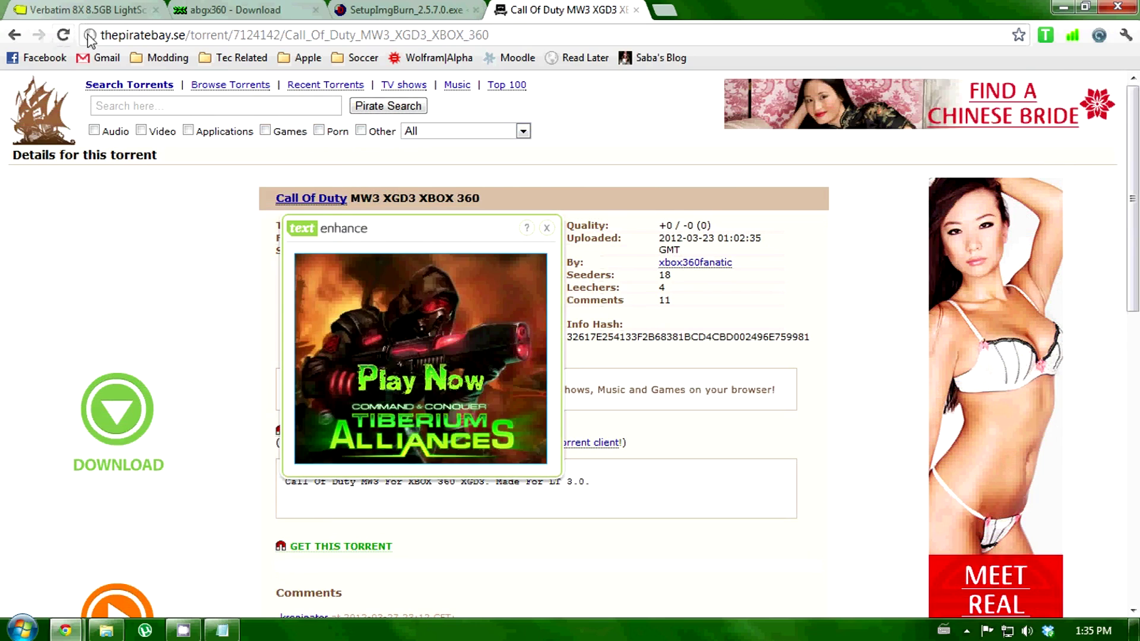
# - Return to the MW3 search results and copy the "Call of Duty Modern Warfare 3" part of the first result's title
pyautogui.click(14, 34)
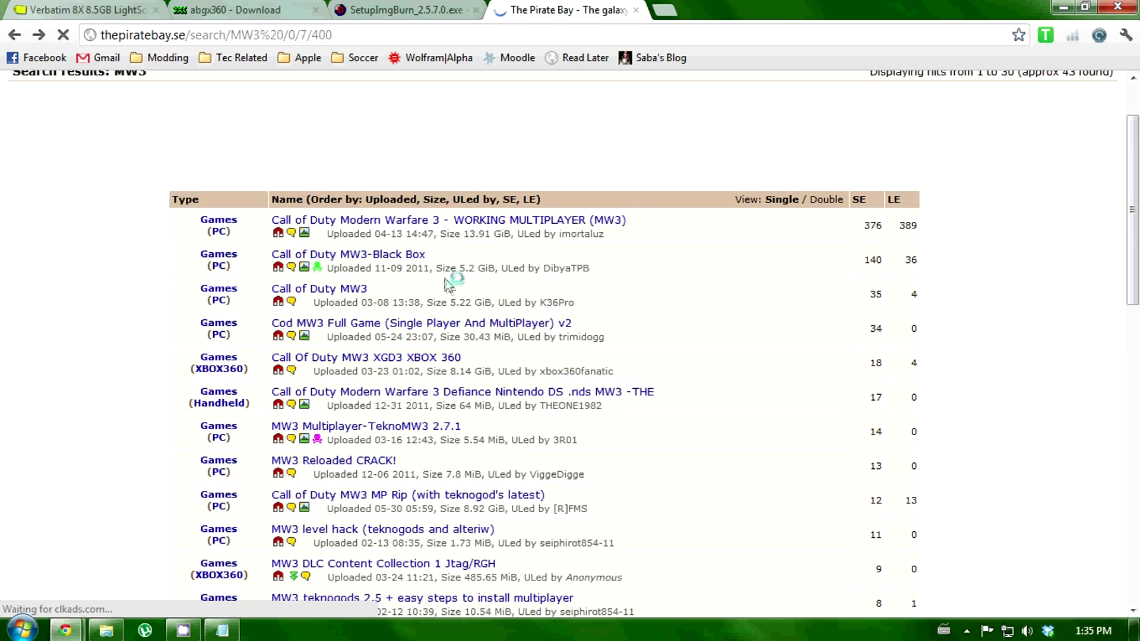
pyautogui.moveTo(440, 221); pyautogui.dragTo(155, 389)
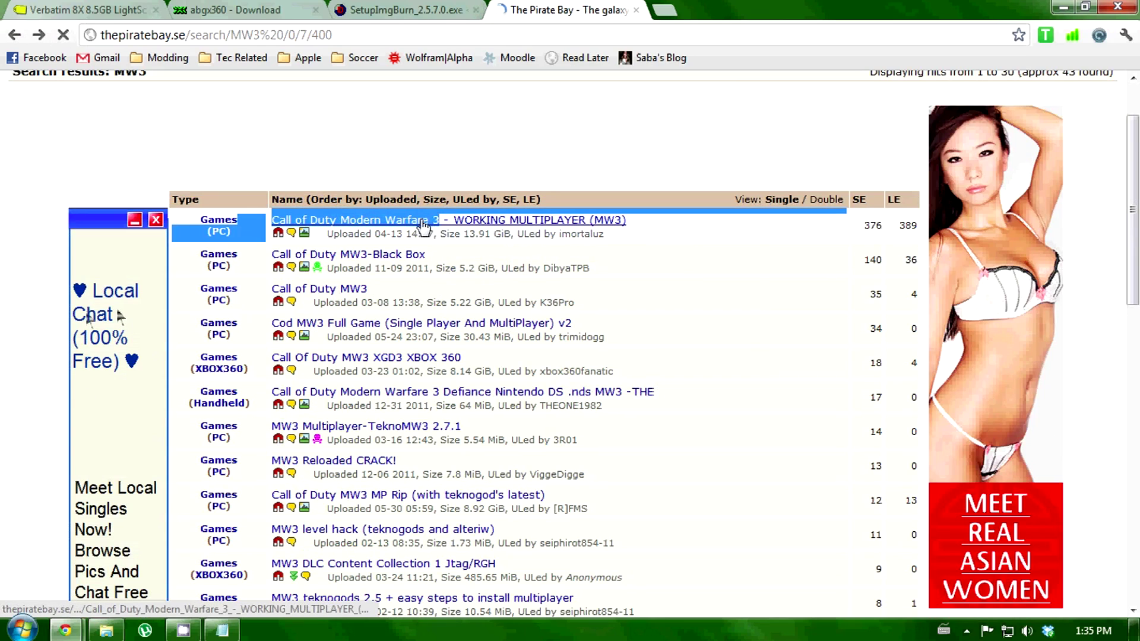
pyautogui.rightClick(418, 220)
pyautogui.click(442, 320)
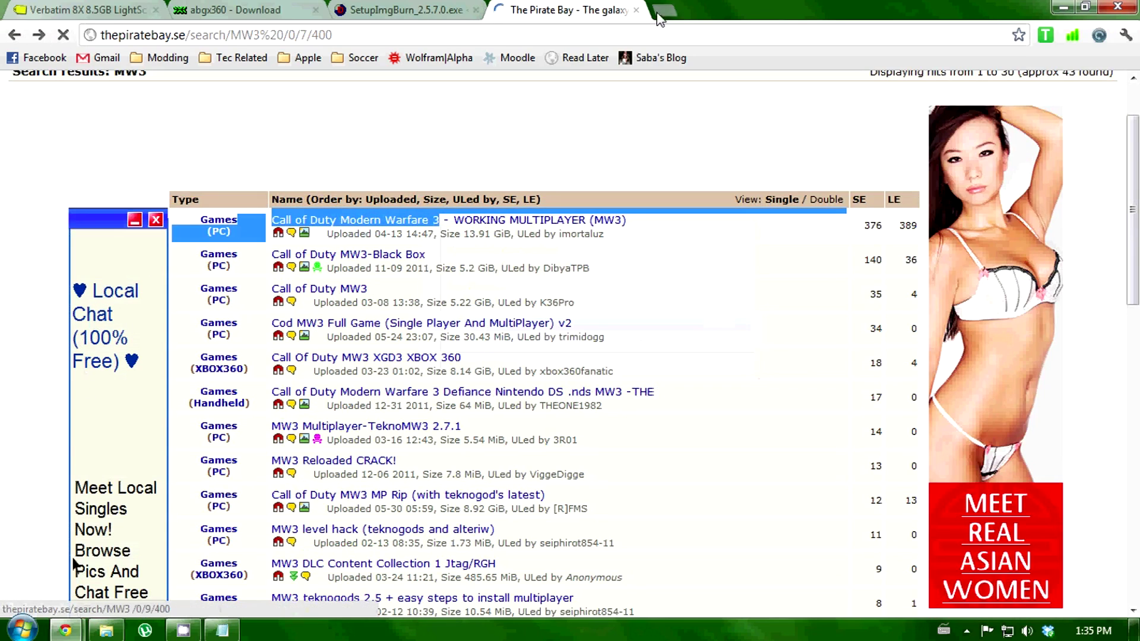
# - Paste the copied title into a new tab's address field, trim it to "Call of Duty Modern Warfare 3" and copy it again
pyautogui.click(664, 9)
pyautogui.rightClick(653, 29)
pyautogui.click(670, 99)
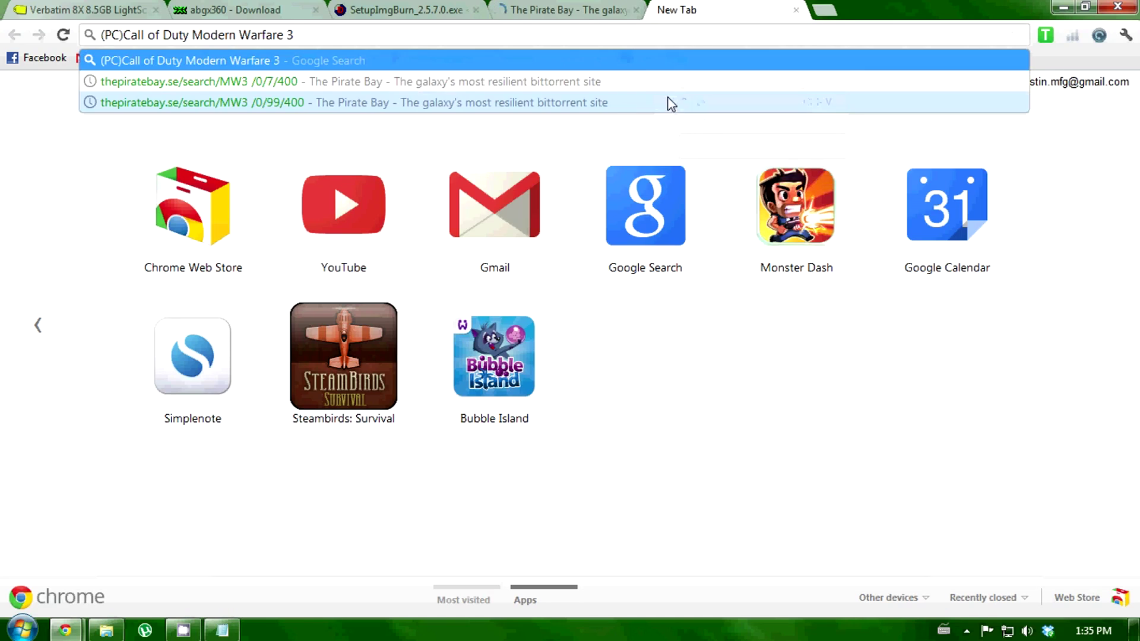
pyautogui.click(125, 33)
pyautogui.press('BackSpace')
pyautogui.press('BackSpace')
pyautogui.press('BackSpace')
pyautogui.press('BackSpace')
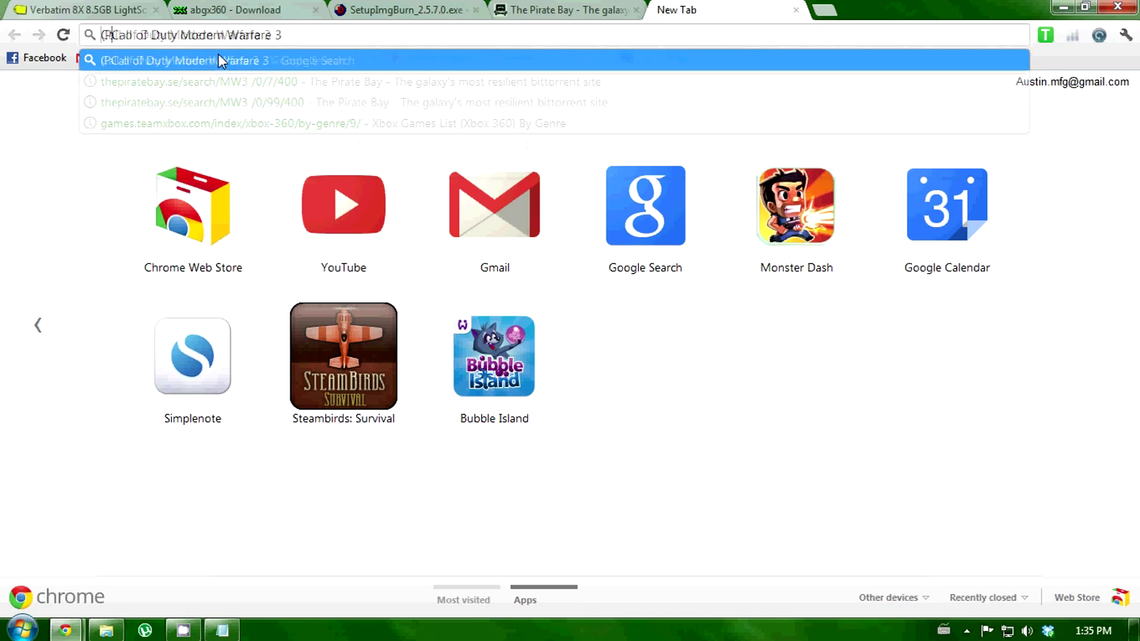
pyautogui.tripleClick(279, 36)
pyautogui.rightClick(141, 34)
pyautogui.click(215, 88)
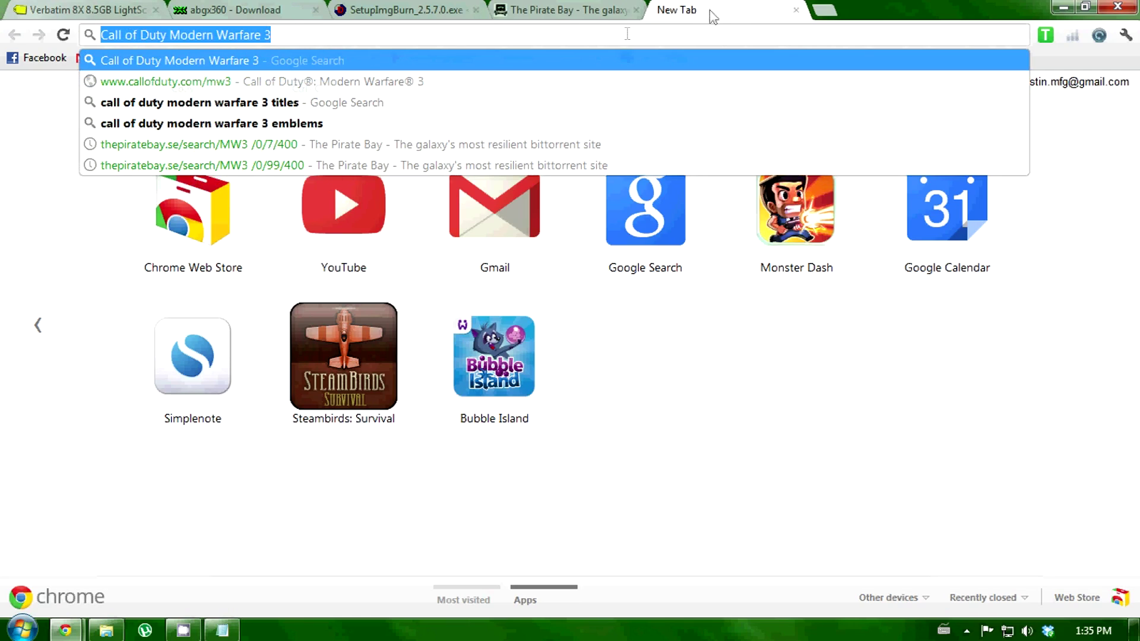
# - Replace the scratch tab with a new one and open KickassTorrents from the Modding bookmarks
pyautogui.click(796, 10)
pyautogui.click(665, 10)
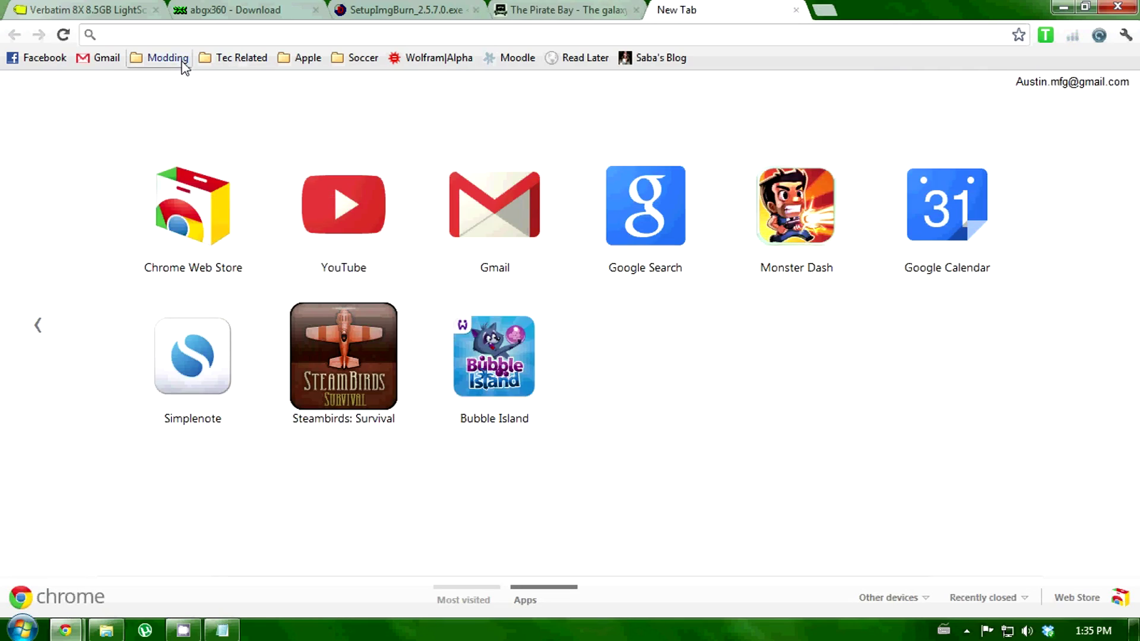
pyautogui.click(162, 58)
pyautogui.click(176, 83)
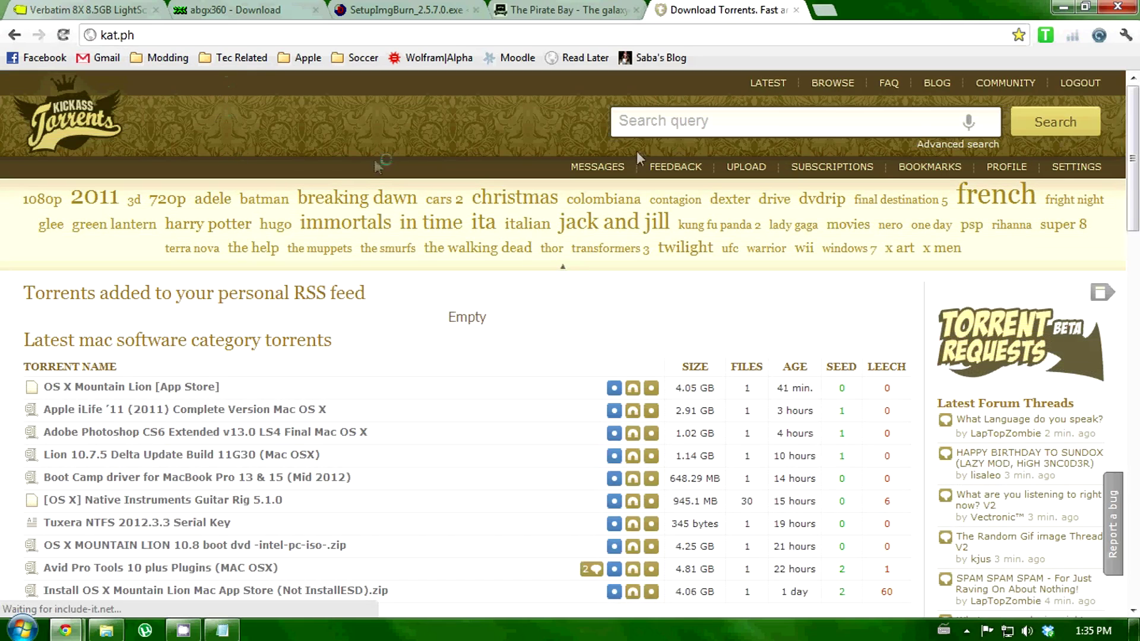
# - Search KickassTorrents for the copied text "Call of Duty Modern Warfare 3" and sort the results by seeders
pyautogui.rightClick(704, 121)
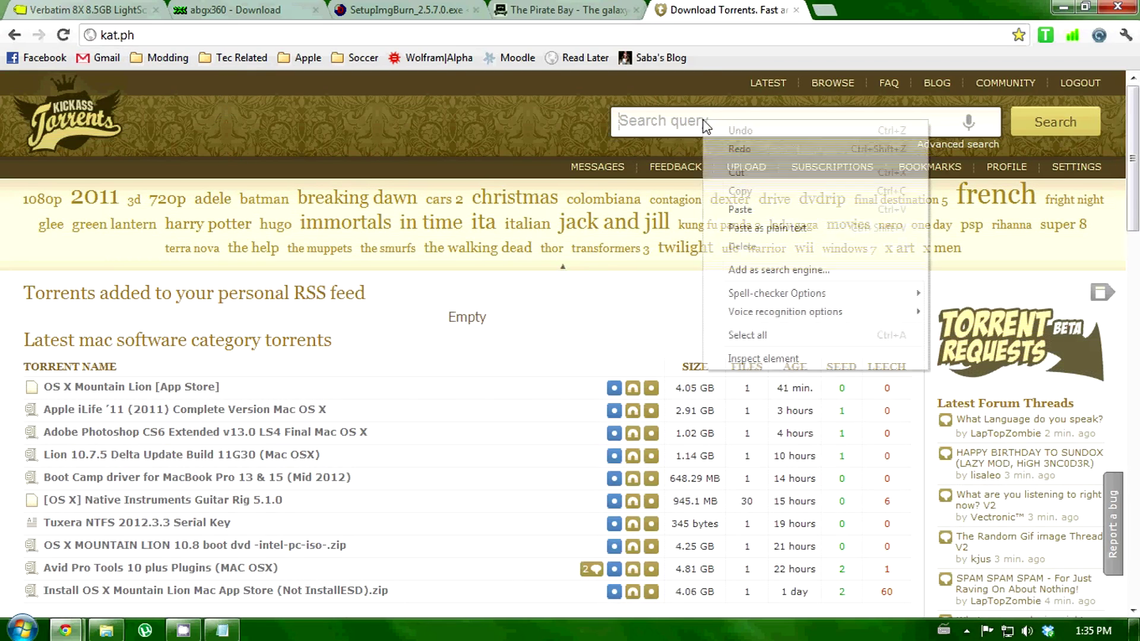
pyautogui.click(754, 203)
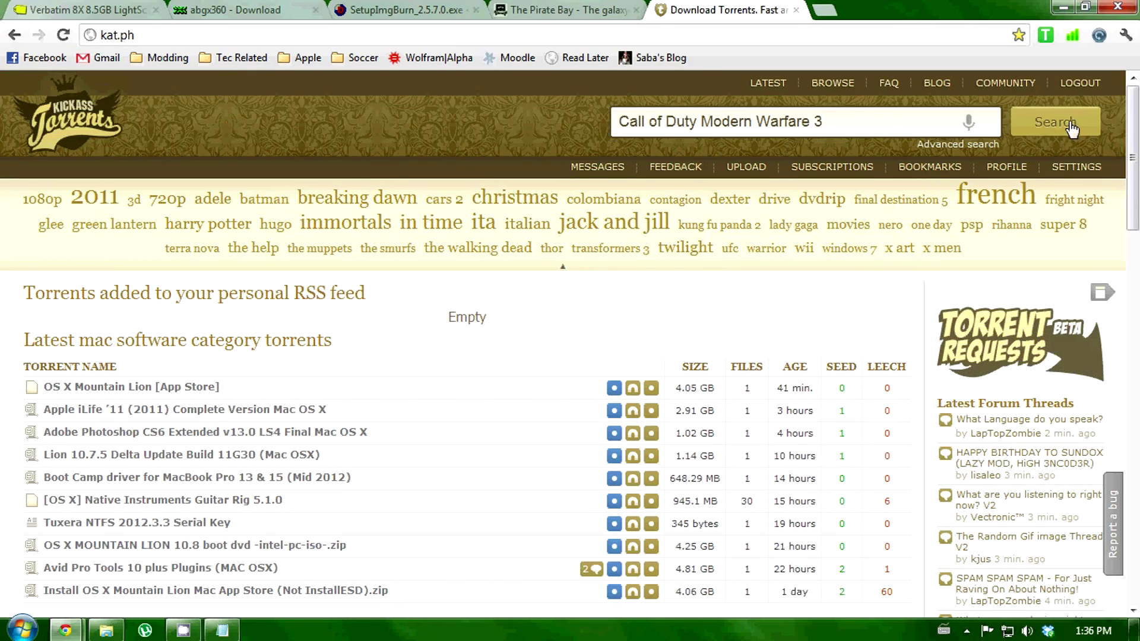
pyautogui.click(1044, 122)
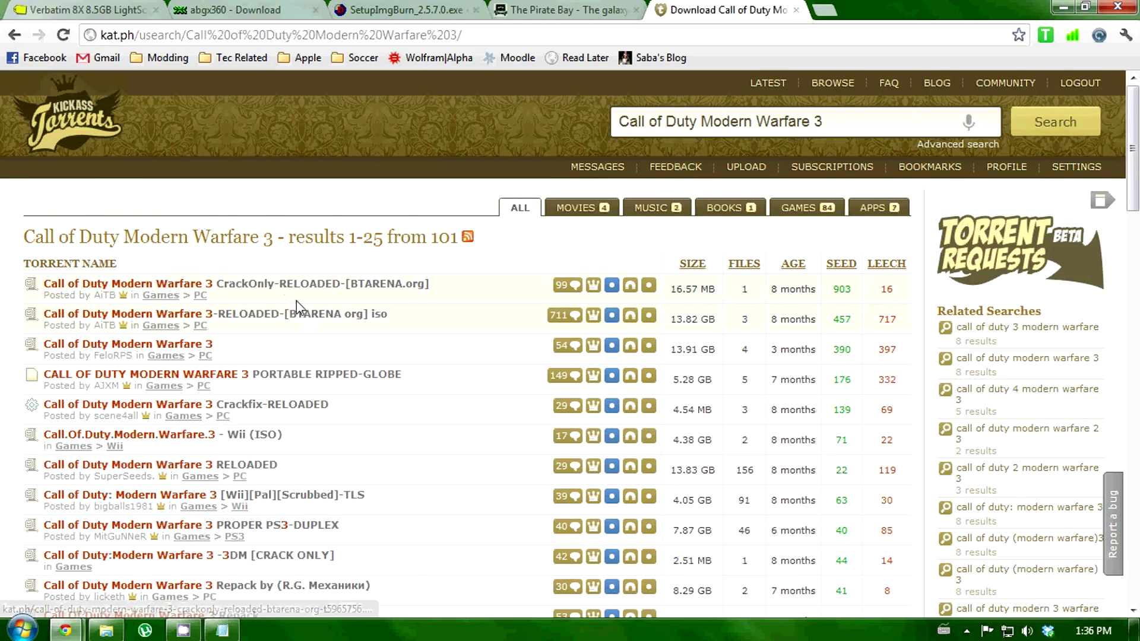
pyautogui.scroll(-1, 297, 307)
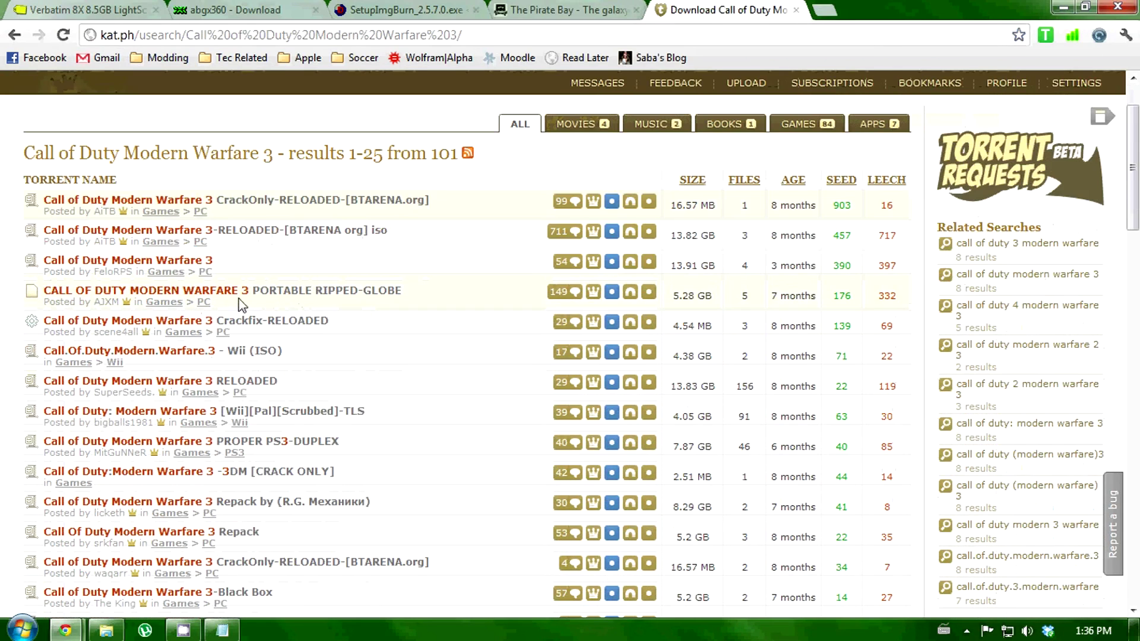
pyautogui.click(840, 181)
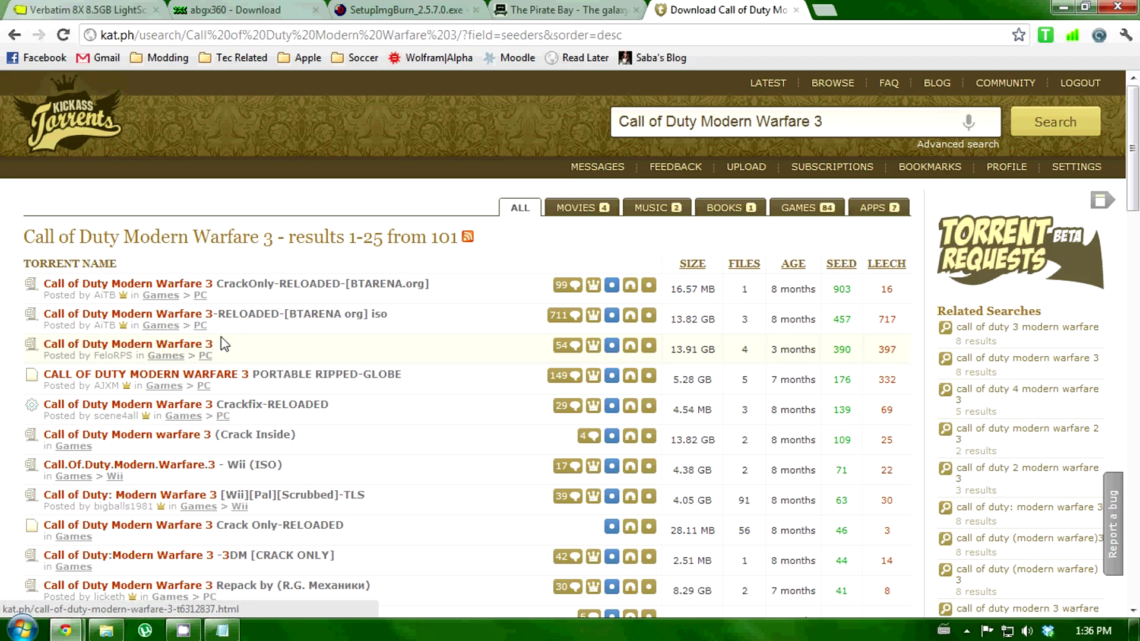
# - Look through the sorted Call of Duty Modern Warfare 3 results for an Xbox 360 version
pyautogui.scroll(-1, 291, 343)
pyautogui.scroll(-3, 249, 436)
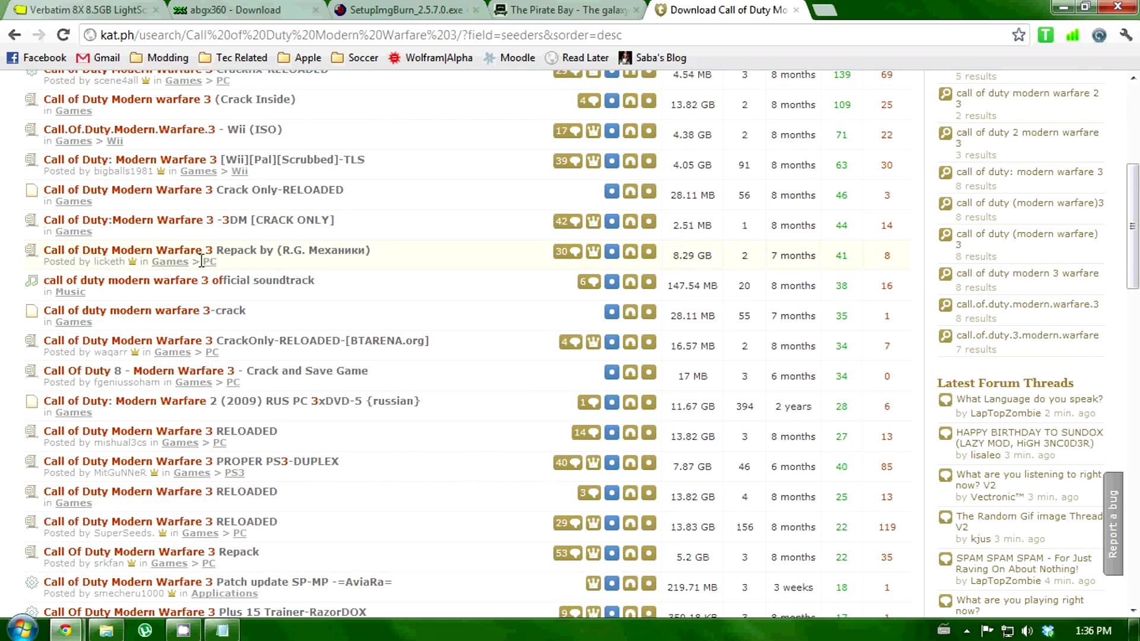
pyautogui.scroll(-2, 250, 253)
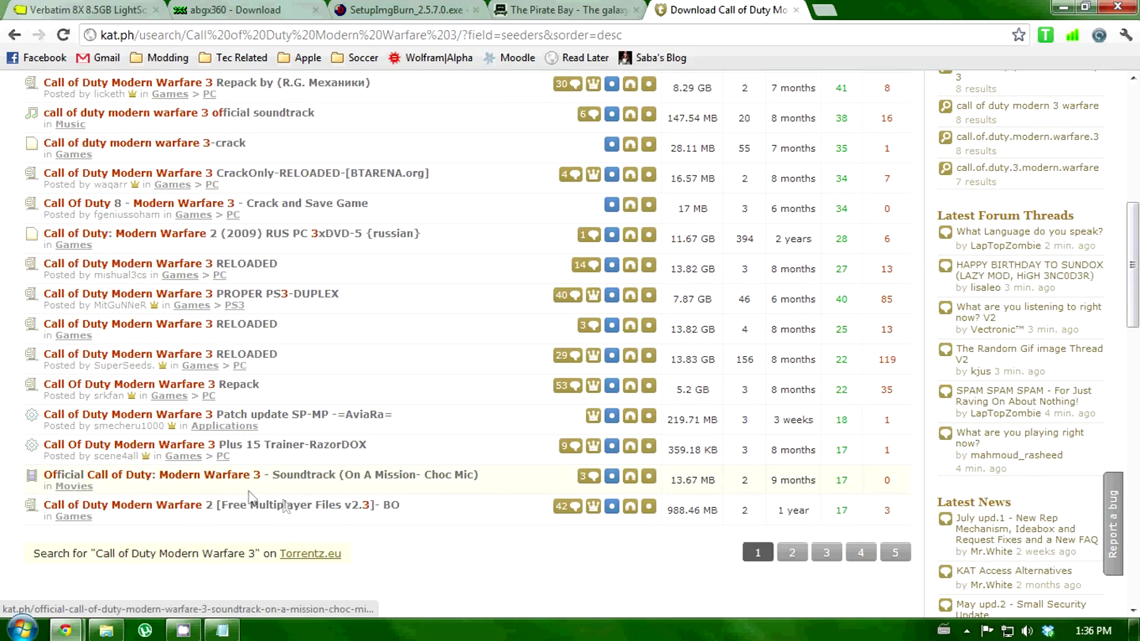
pyautogui.scroll(9, 248, 499)
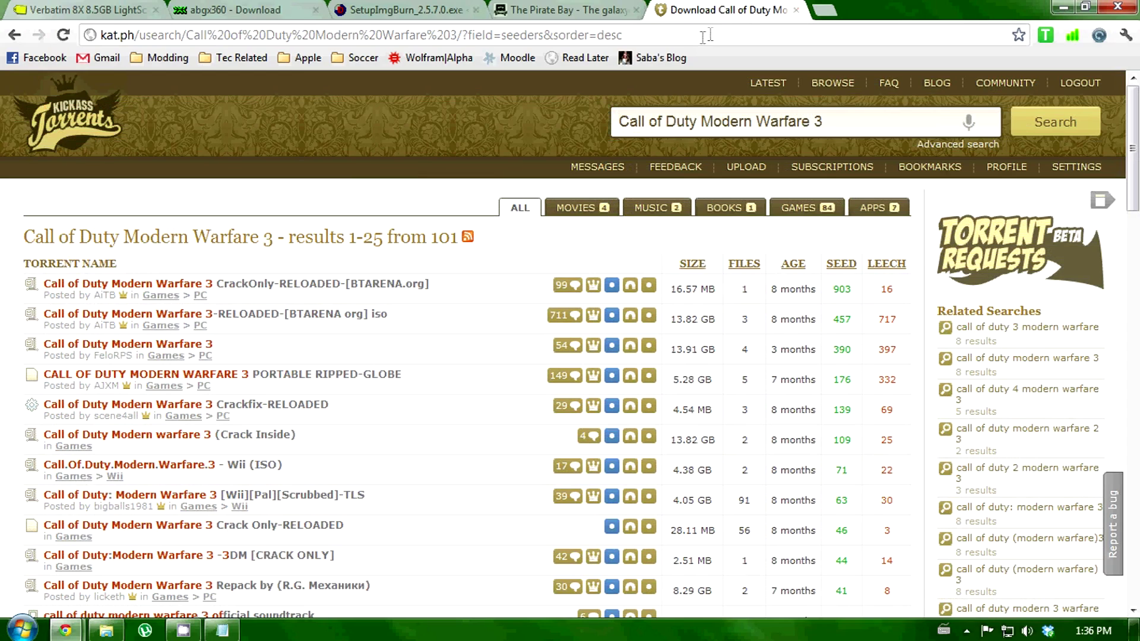
pyautogui.moveTo(677, 35); pyautogui.dragTo(62, 92)
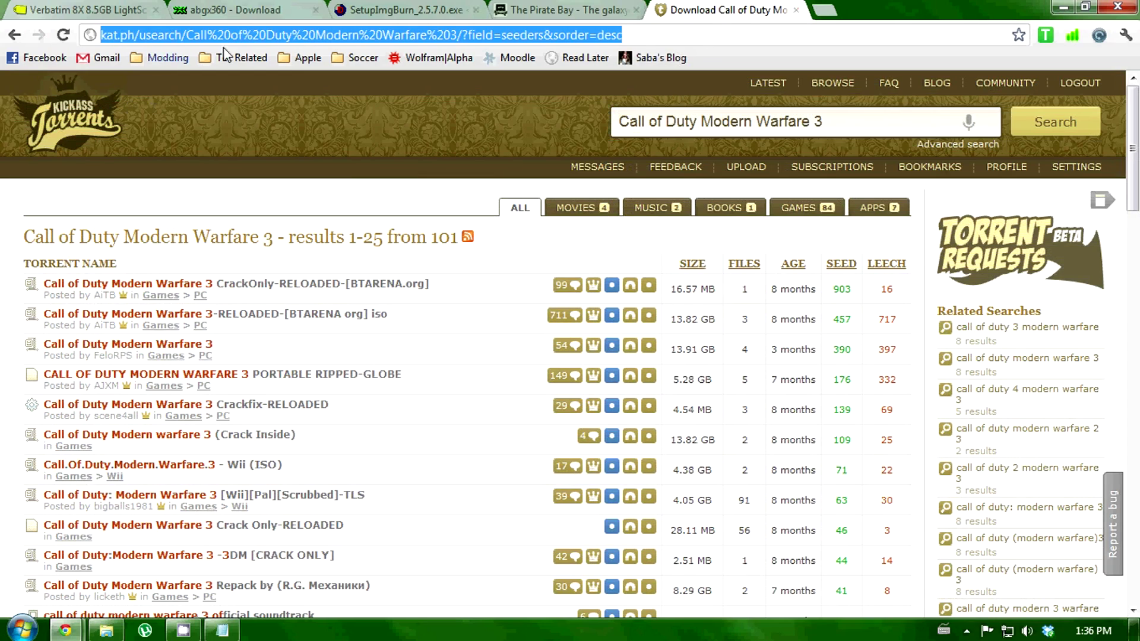
pyautogui.click(222, 138)
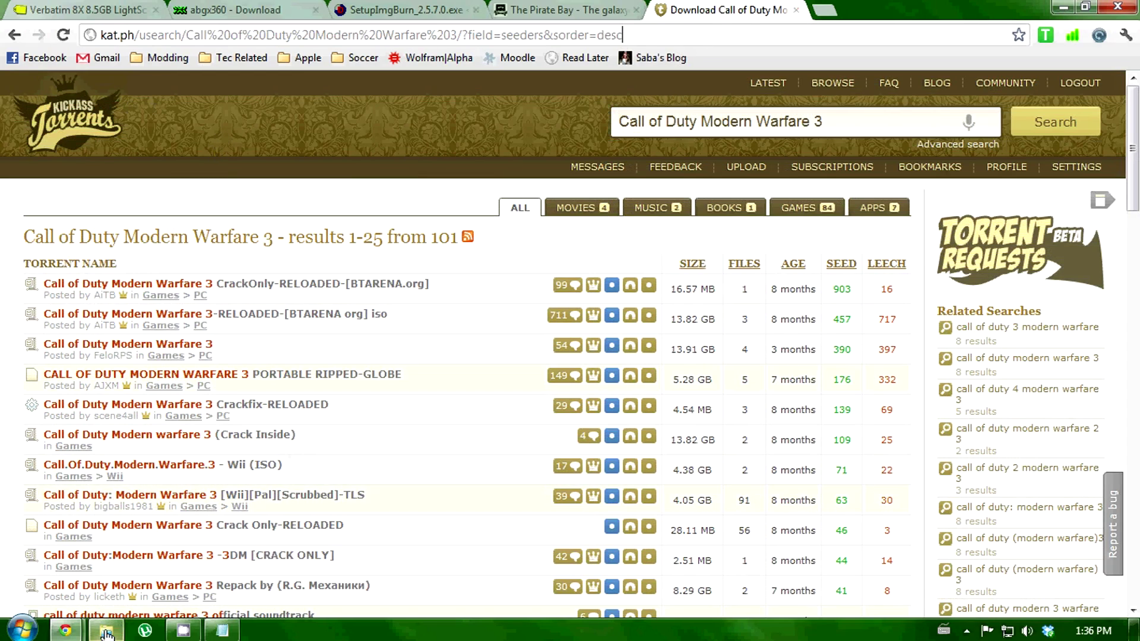
# - Switch to the Xbox Games folder in Windows Explorer and open the Dead Island Game Of The Year Edition folder
pyautogui.click(106, 540)
pyautogui.click(679, 350)
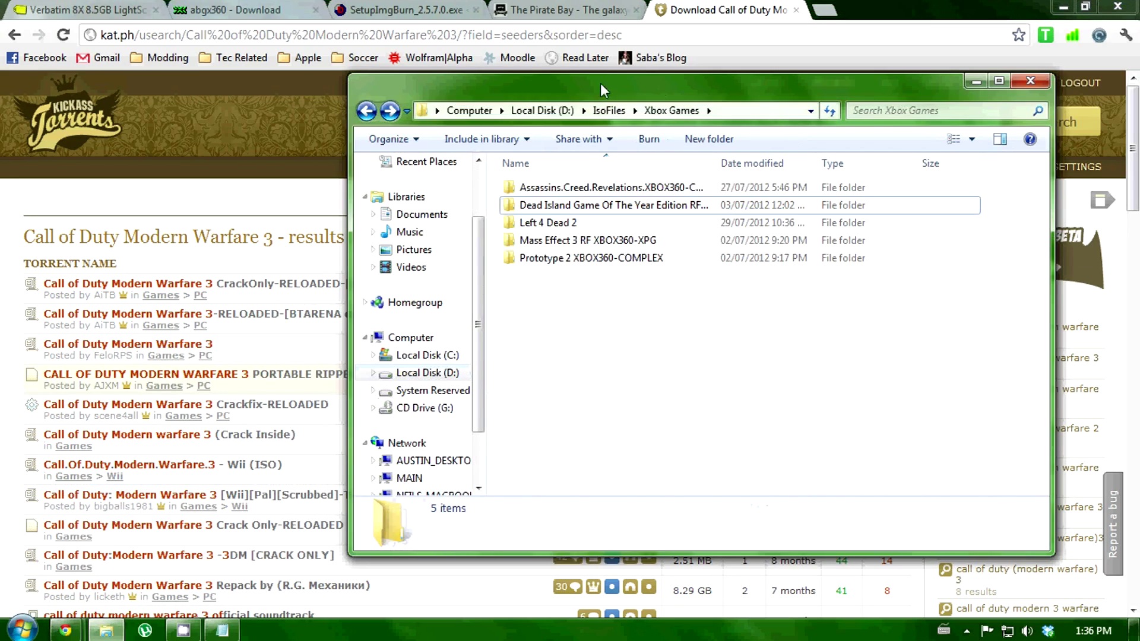
pyautogui.click(657, 190)
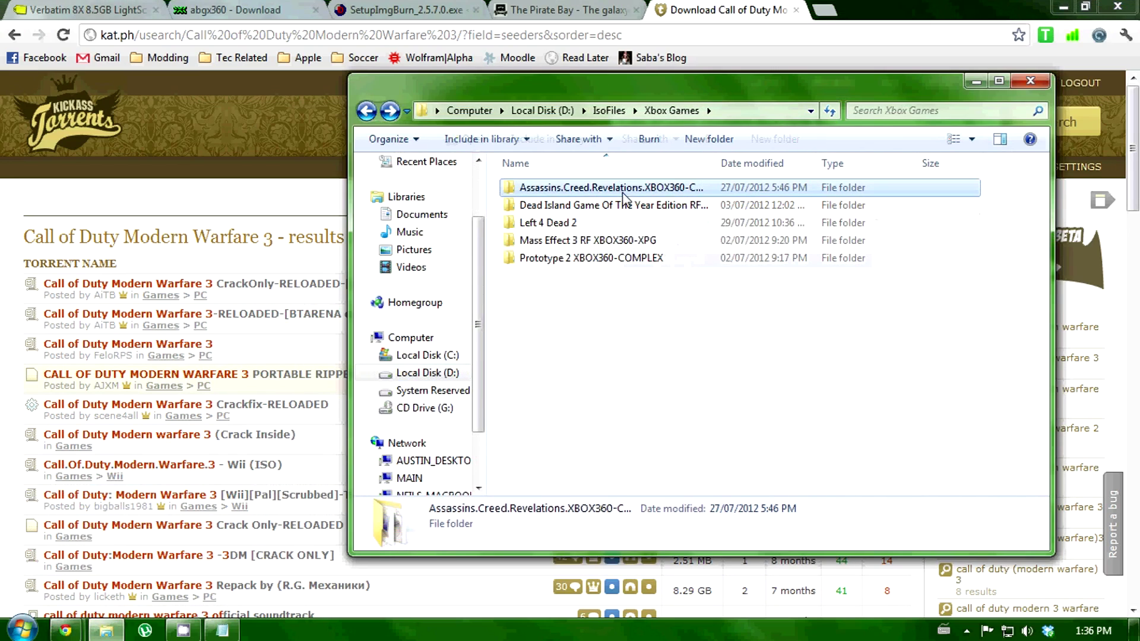
pyautogui.click(617, 204)
pyautogui.moveTo(590, 322); pyautogui.dragTo(592, 205)
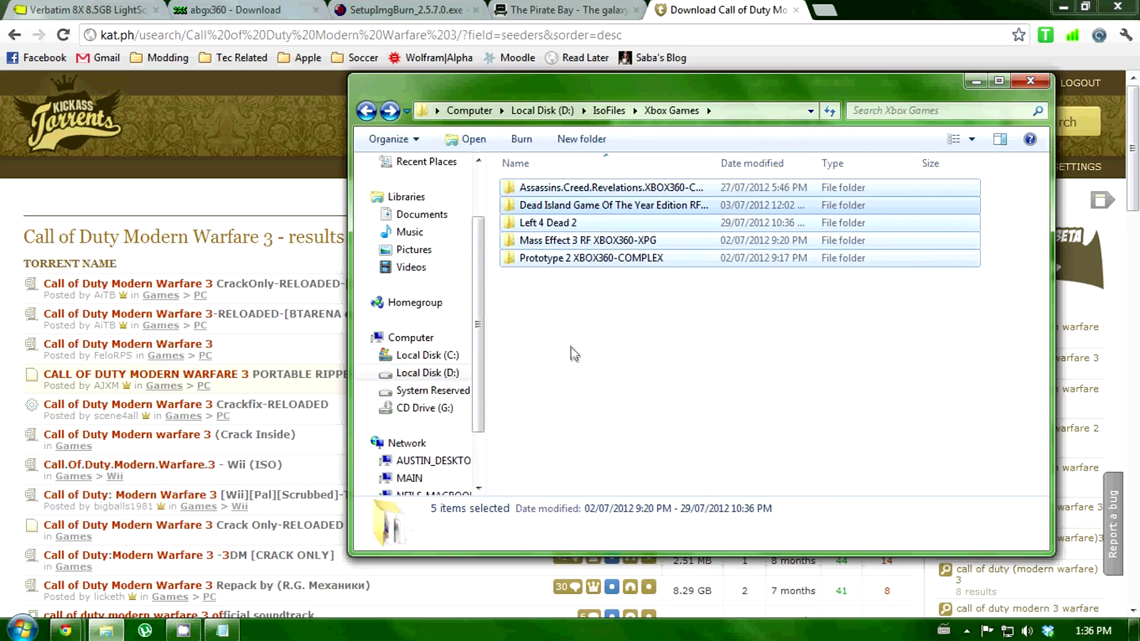
pyautogui.click(573, 347)
pyautogui.moveTo(629, 211)
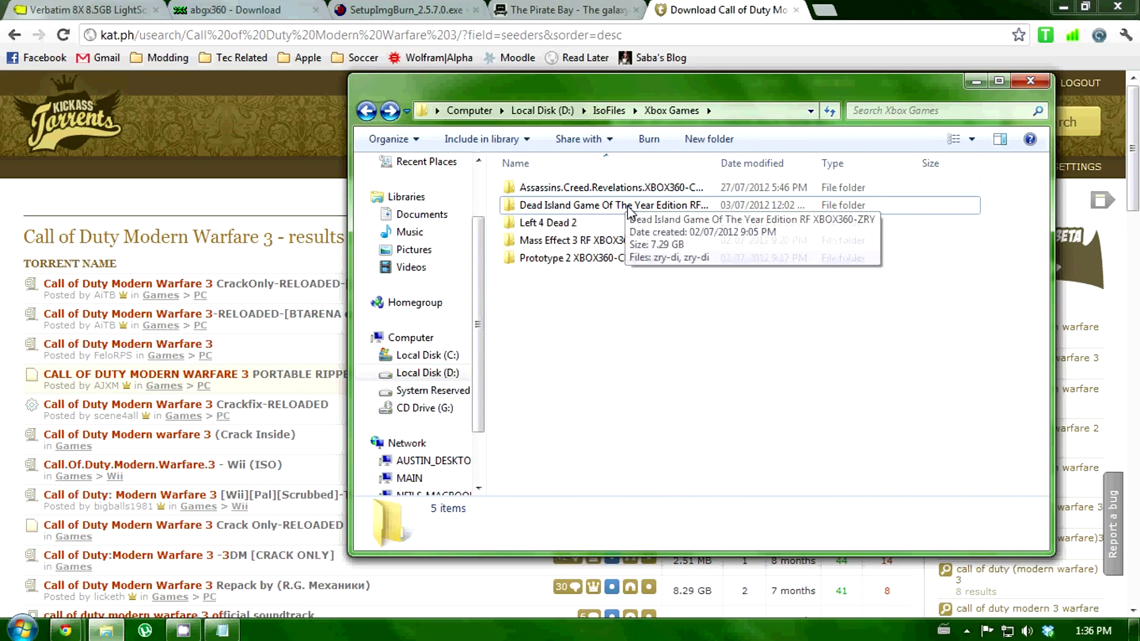
pyautogui.doubleClick(584, 206)
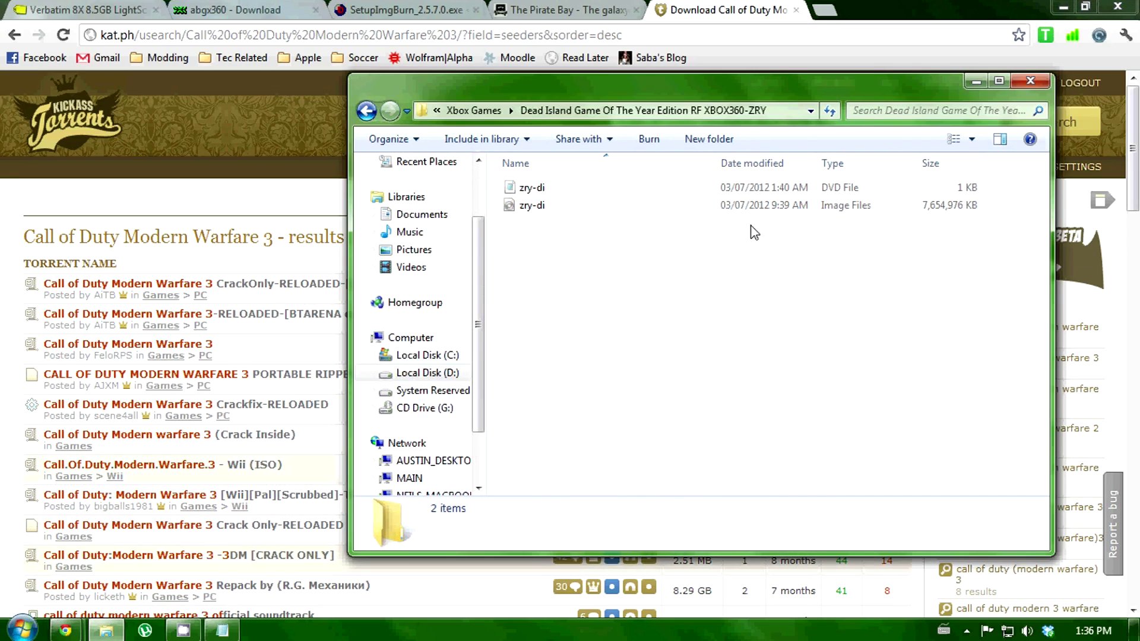
# - Minimize the browser, launch abgx360 GUI from the installed programs and move its window clear of the game folder's files
pyautogui.click(1061, 9)
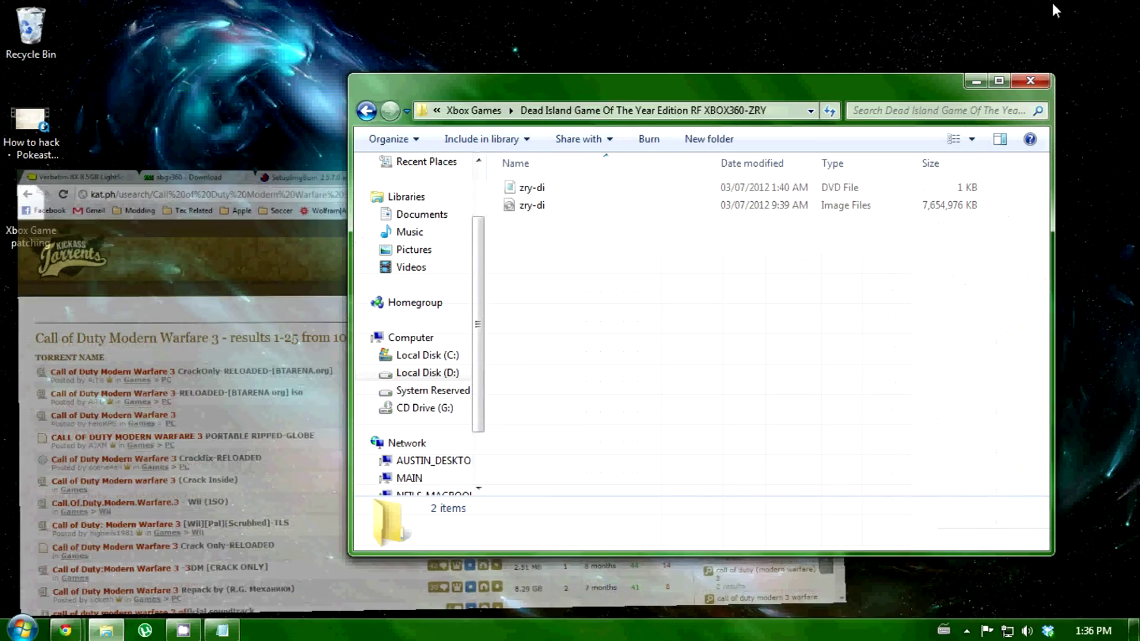
pyautogui.click(1, 636)
pyautogui.click(70, 561)
pyautogui.scroll(-3, 114, 420)
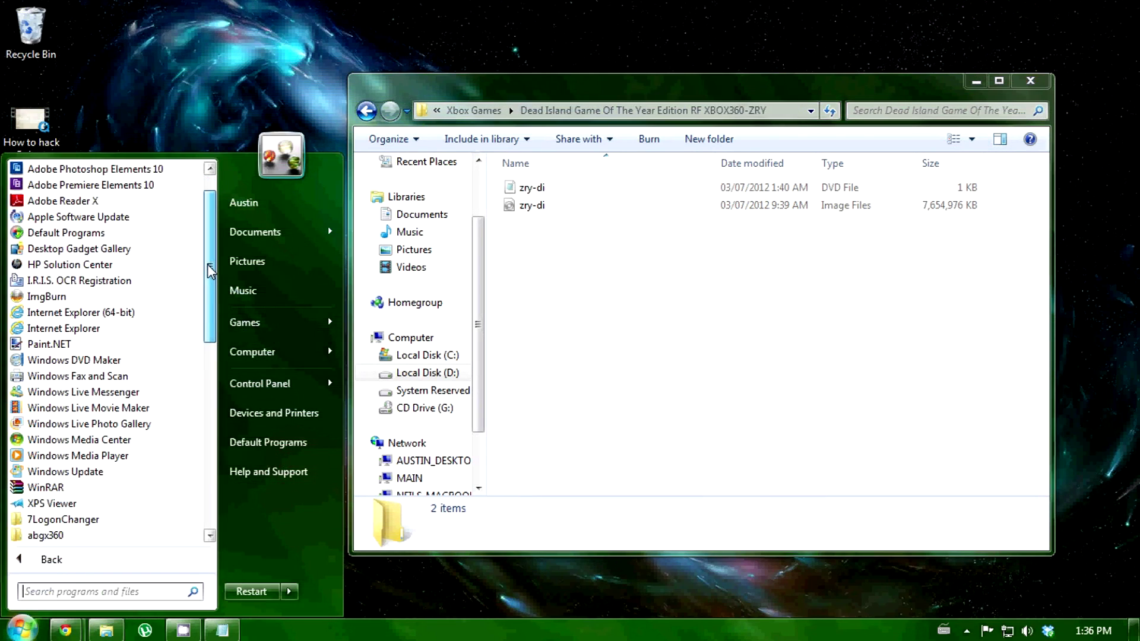
pyautogui.click(89, 439)
pyautogui.click(76, 451)
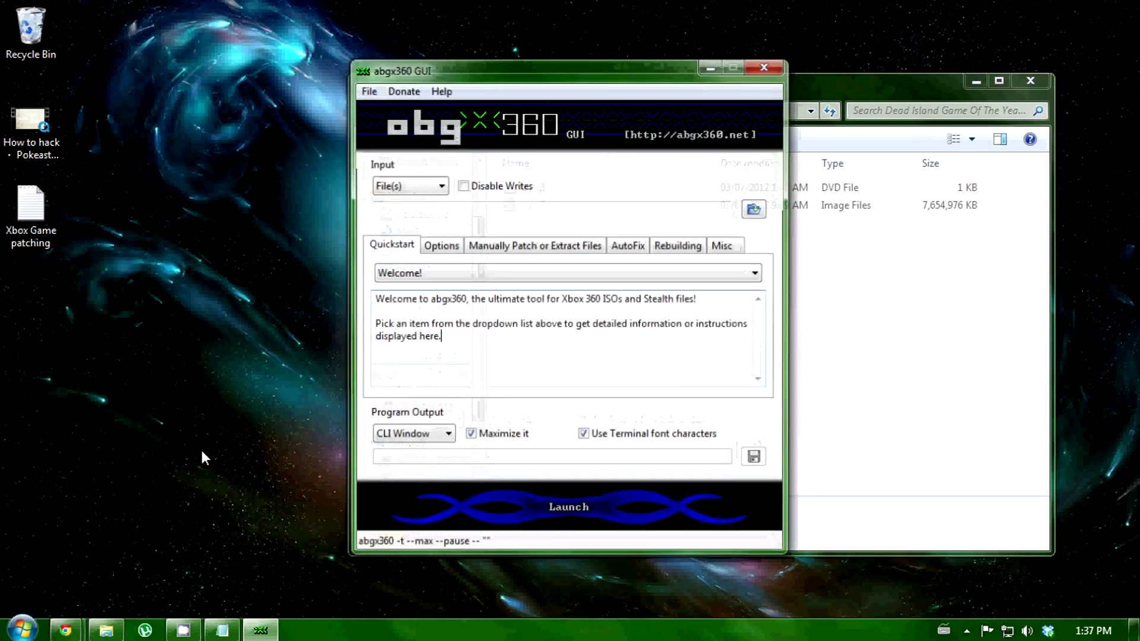
pyautogui.moveTo(517, 74); pyautogui.dragTo(317, 63)
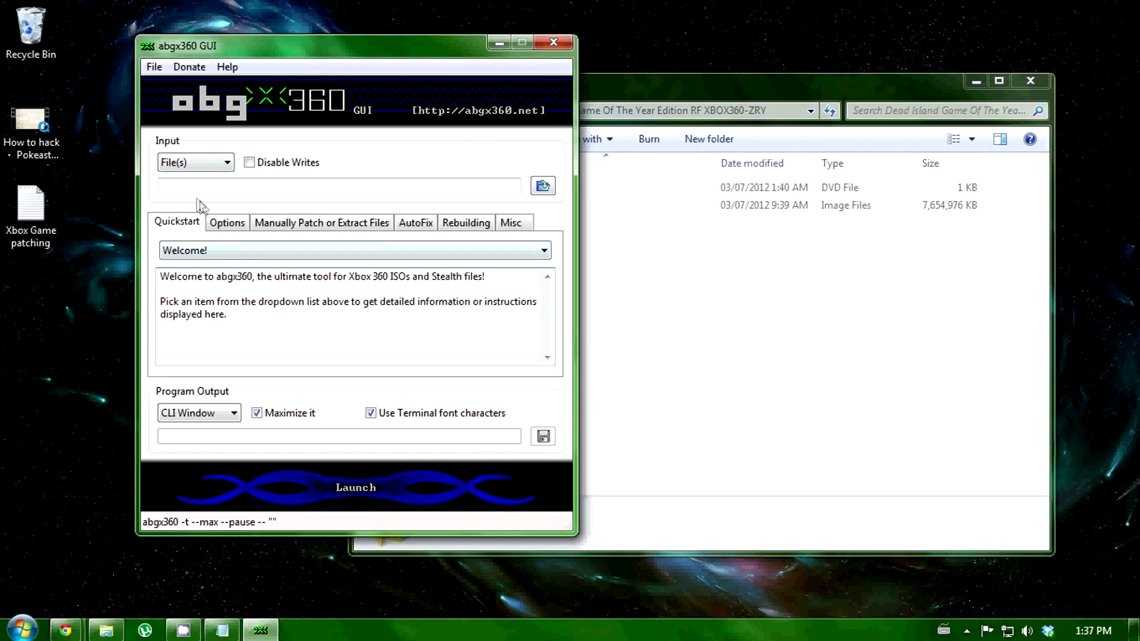
# - Look over the general and manual patching options, and set the AutoFix Threshold to Level 3 - AutoFix if stealth passes but fails verification
pyautogui.click(223, 227)
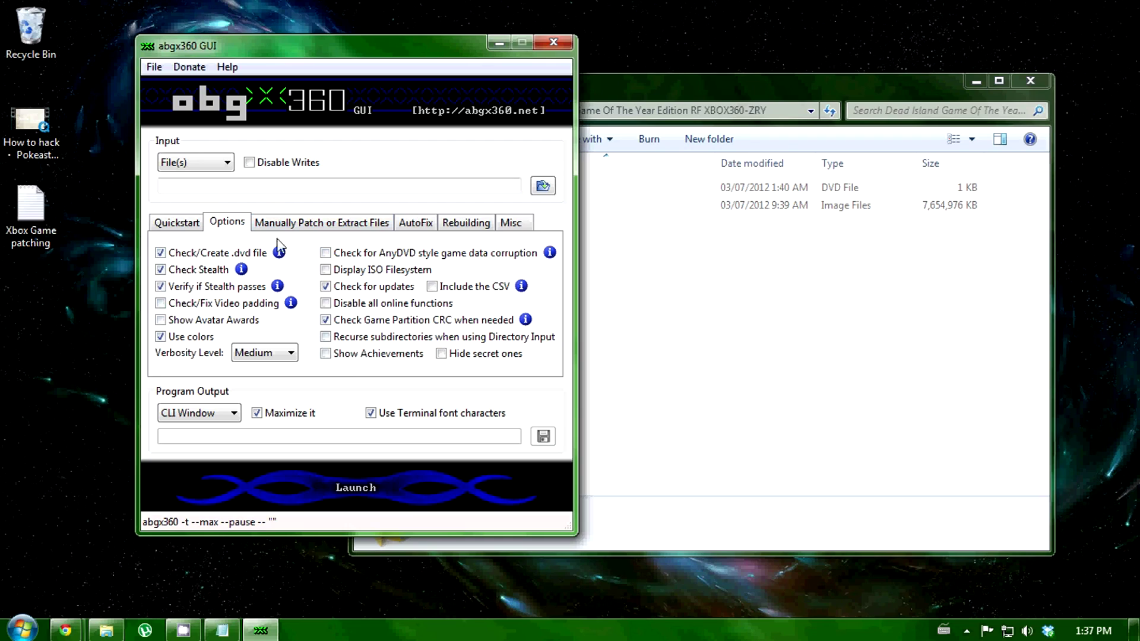
pyautogui.click(304, 222)
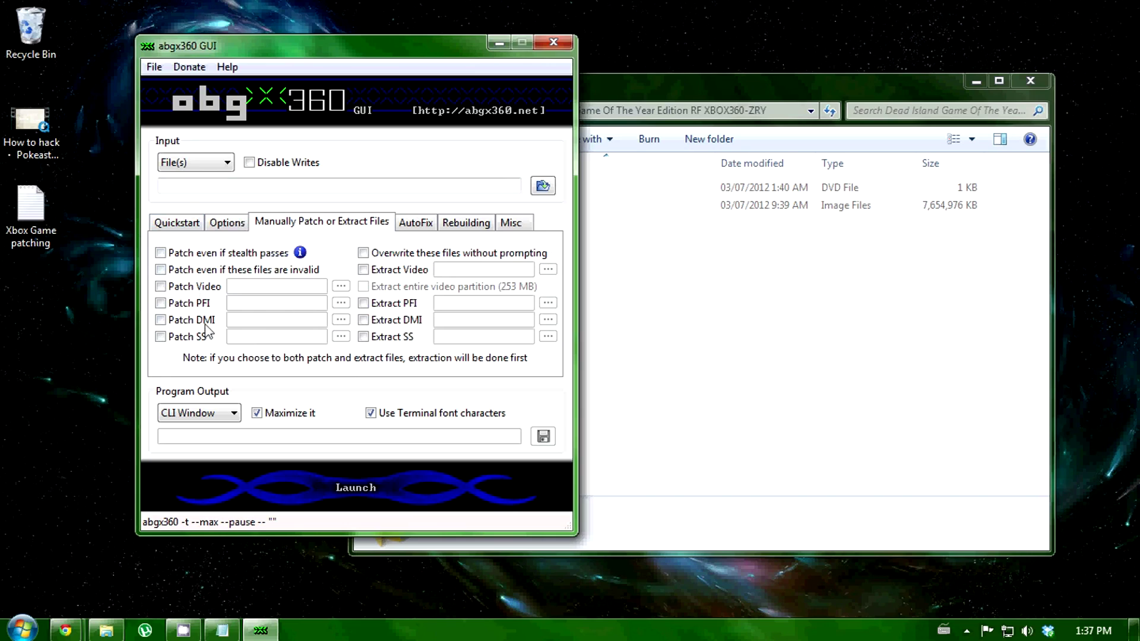
pyautogui.click(417, 225)
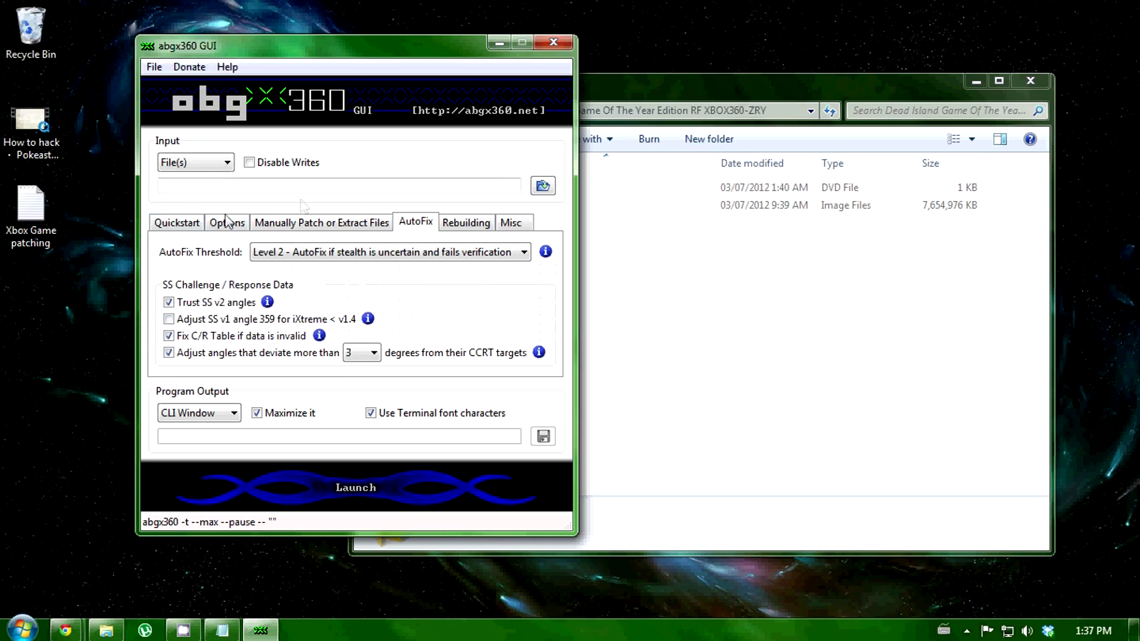
pyautogui.click(350, 252)
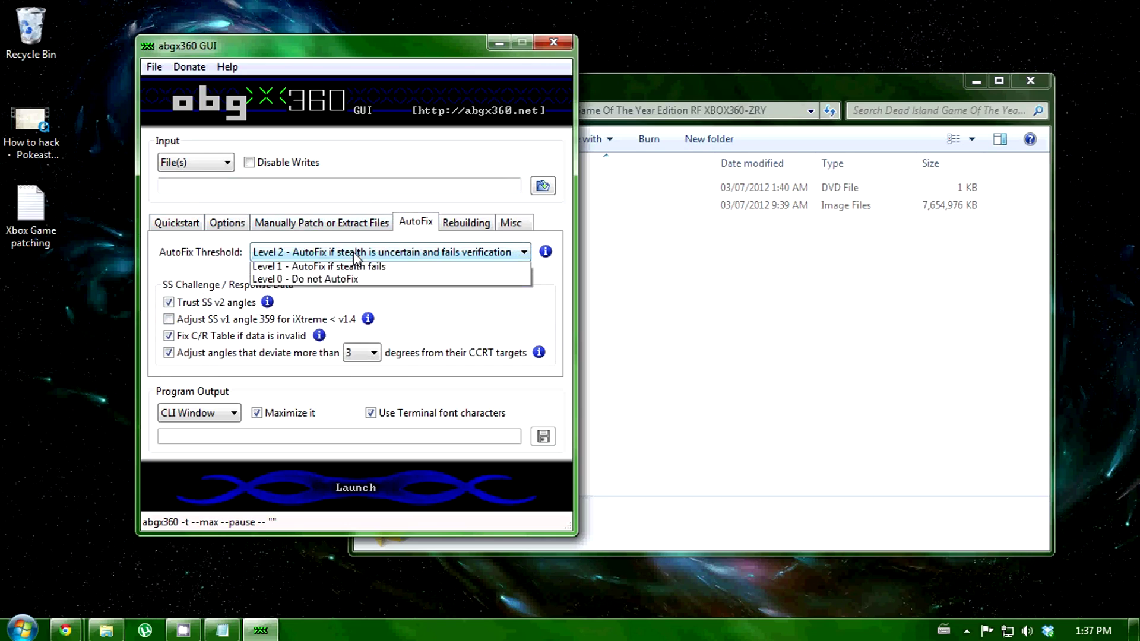
pyautogui.click(358, 271)
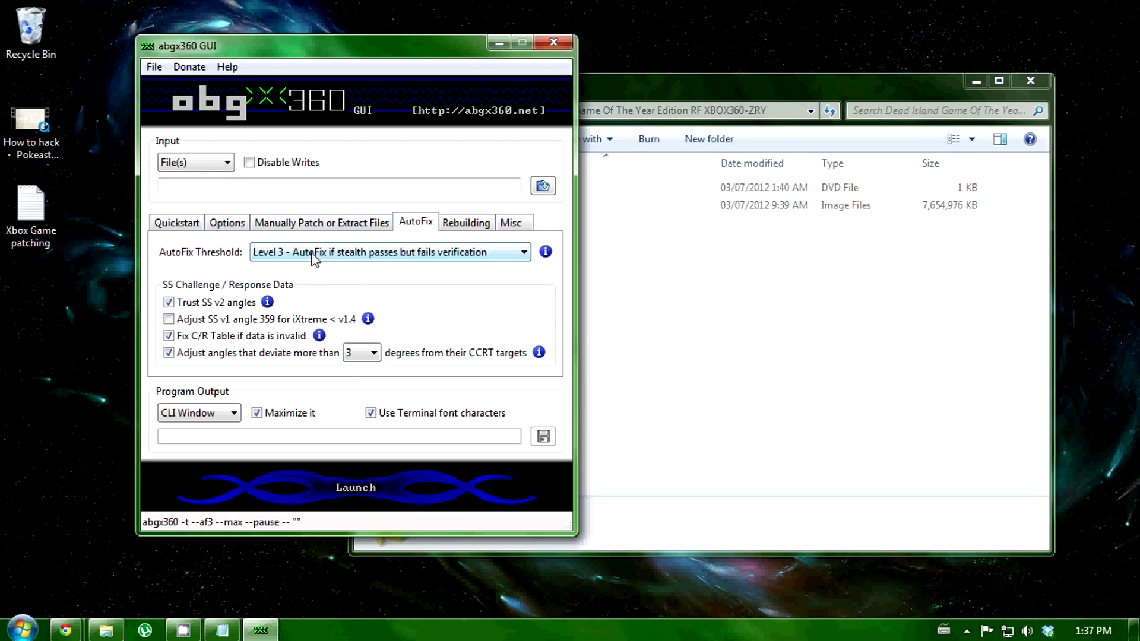
# - Review the ISO rebuilding methods and the miscellaneous settings, including the list of console regions, without changing any of them
pyautogui.click(466, 224)
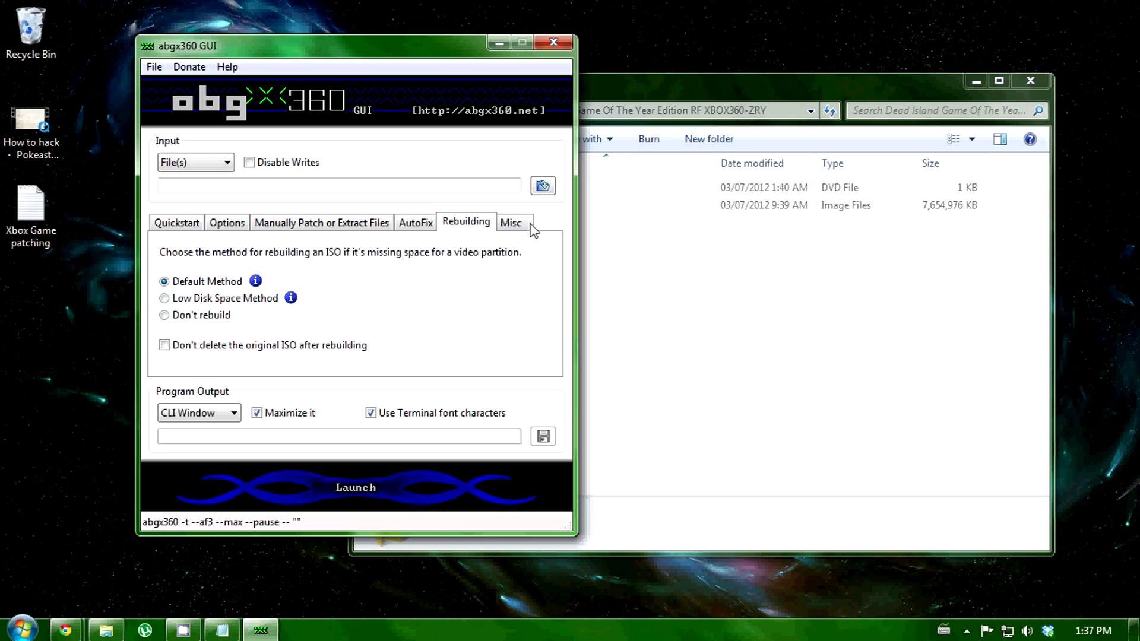
pyautogui.click(510, 224)
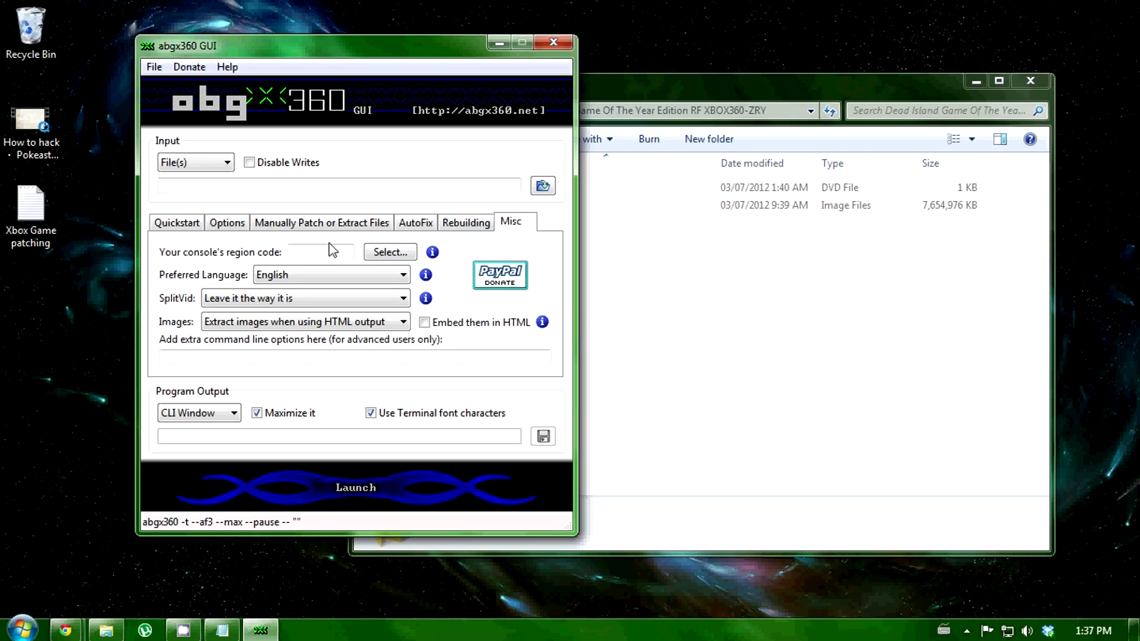
pyautogui.click(721, 283)
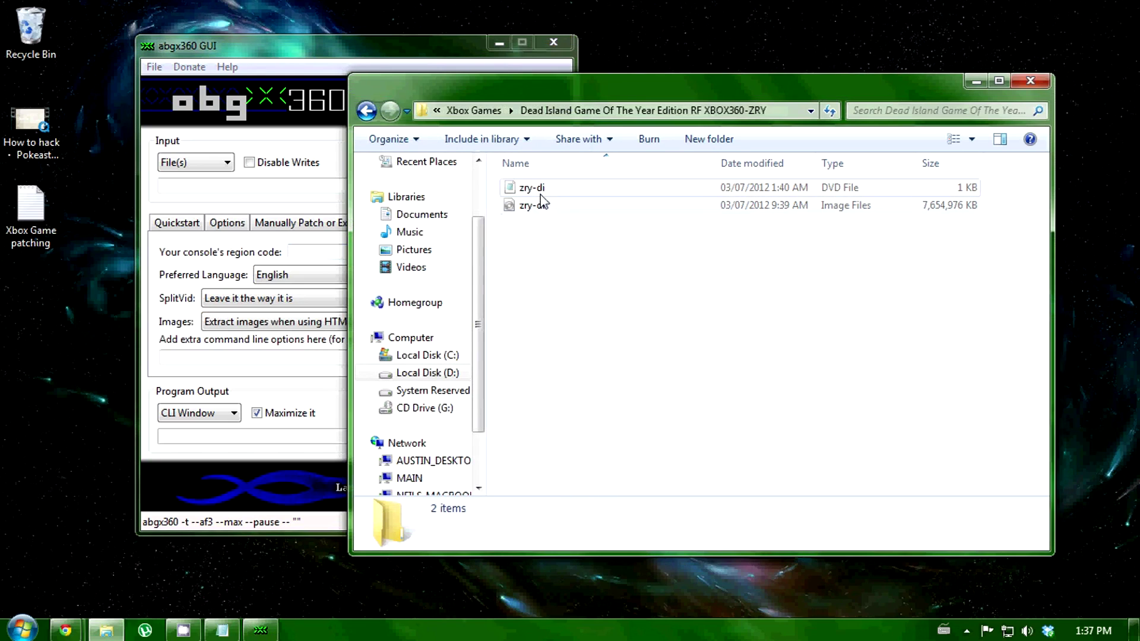
pyautogui.click(304, 46)
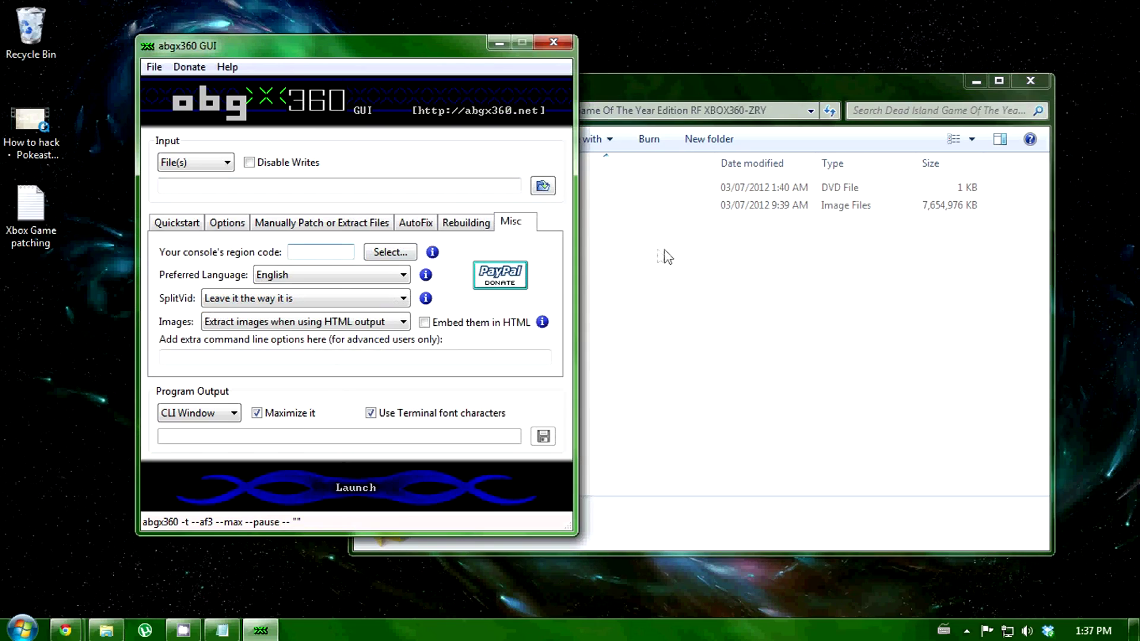
pyautogui.click(693, 117)
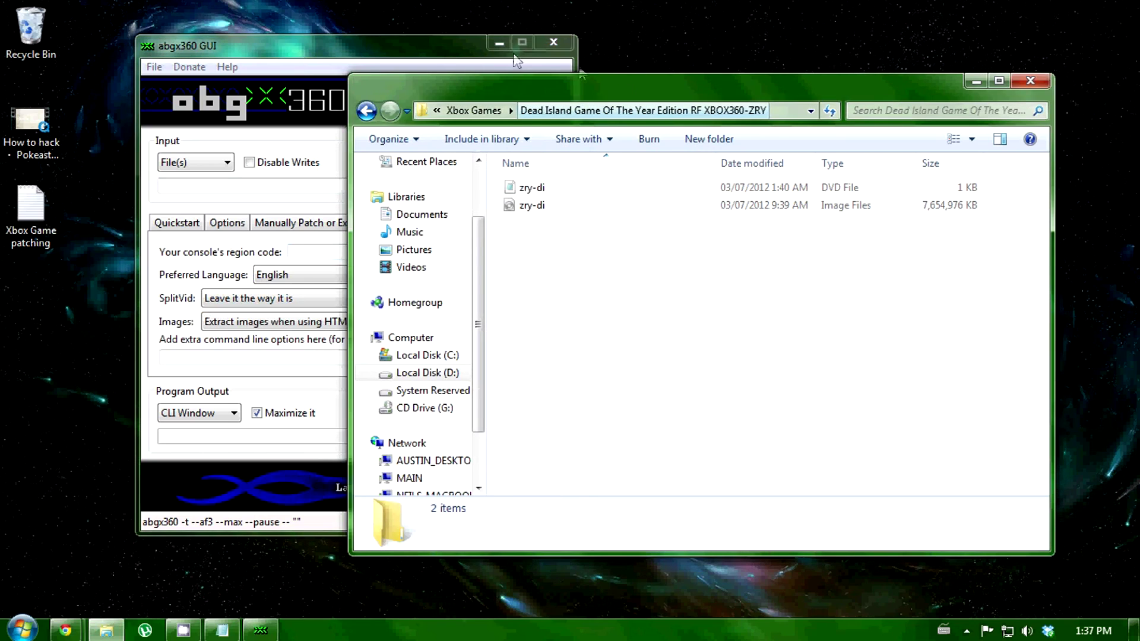
pyautogui.hotkey('alt', 'Tab')
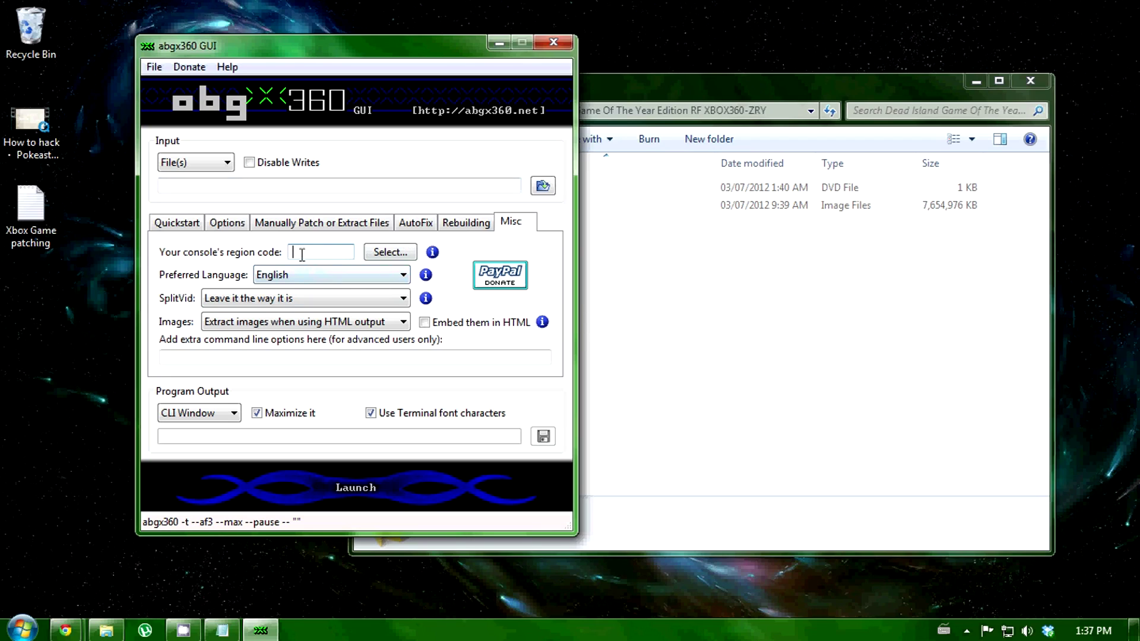
pyautogui.click(368, 251)
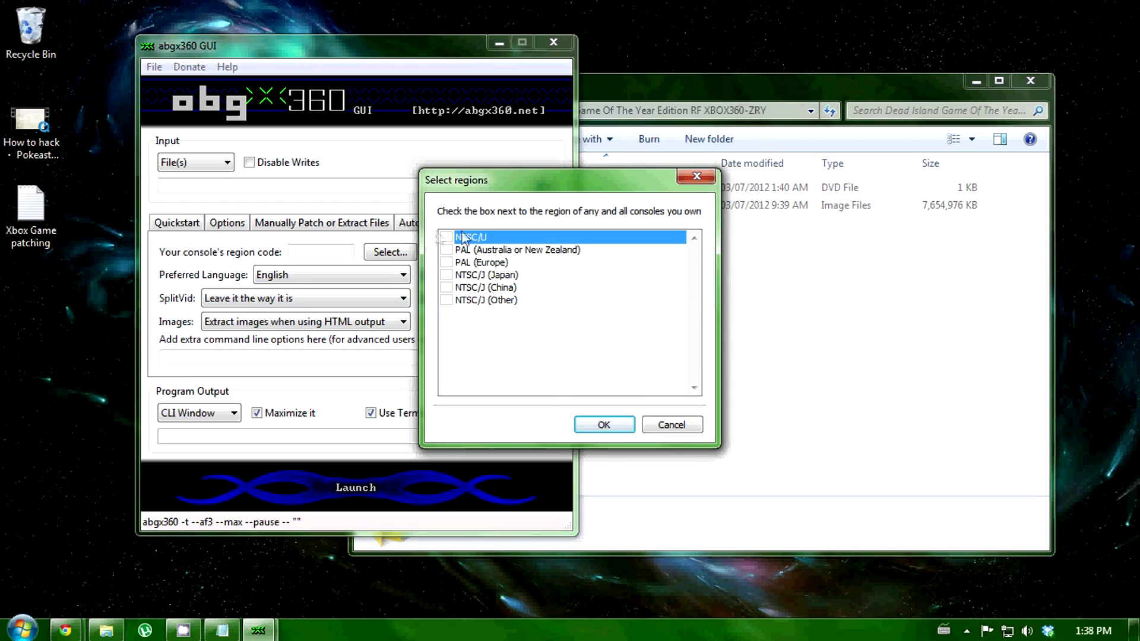
pyautogui.click(696, 176)
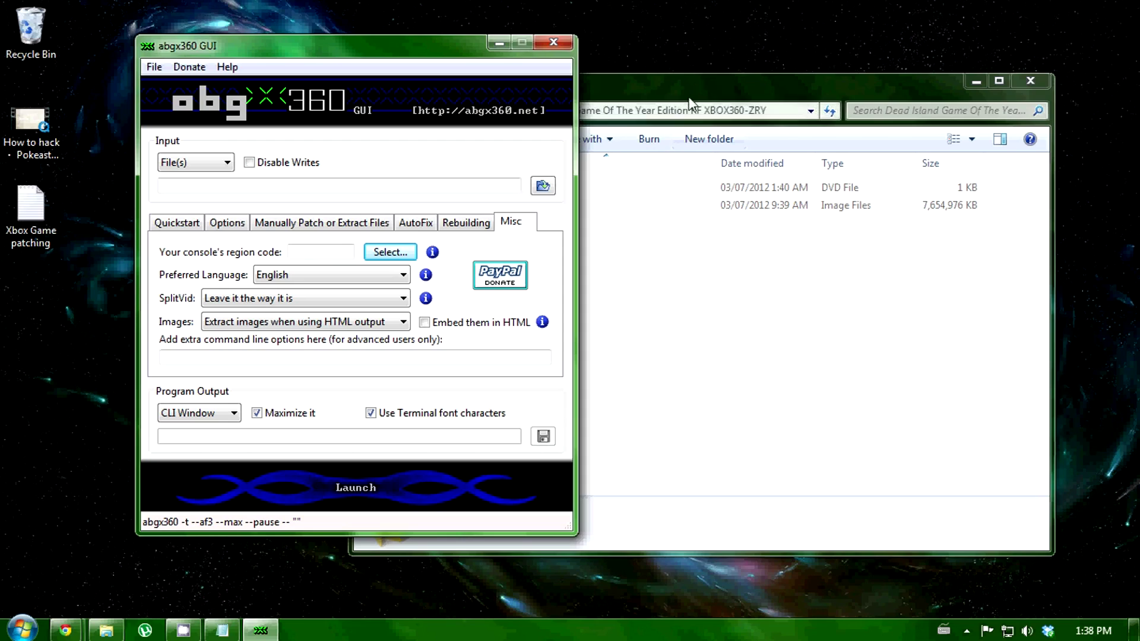
# - Load zry-di.iso from the Dead Island Game Of The Year Edition folder in D:\IsoFiles\Xbox Games as the input file
pyautogui.moveTo(689, 84); pyautogui.dragTo(763, 104)
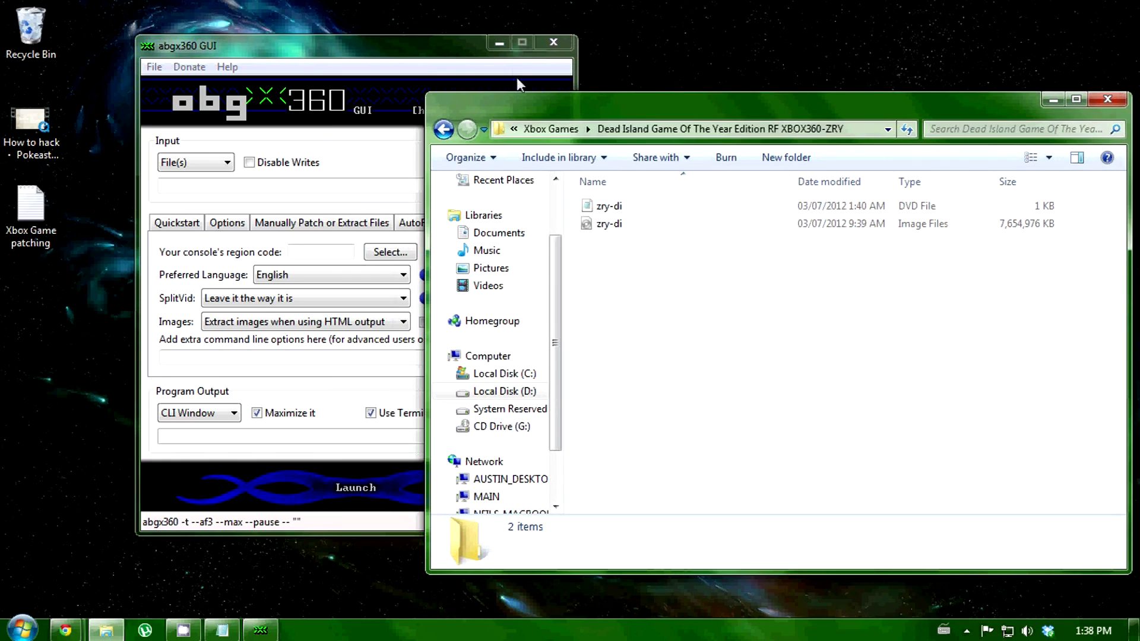
pyautogui.moveTo(524, 99); pyautogui.dragTo(436, 101)
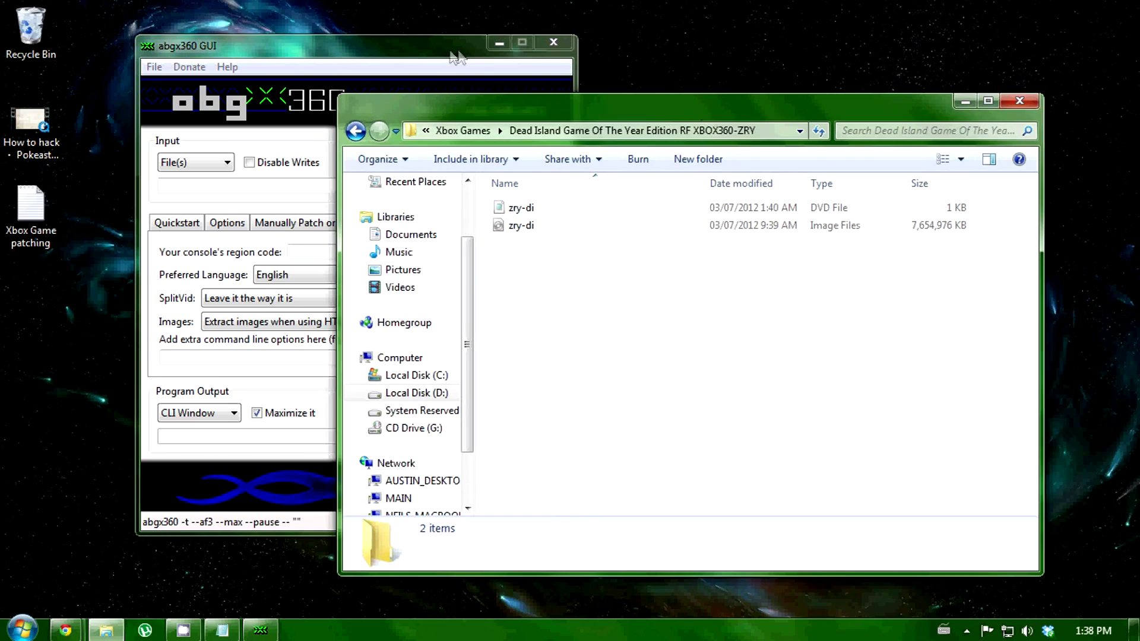
pyautogui.click(461, 57)
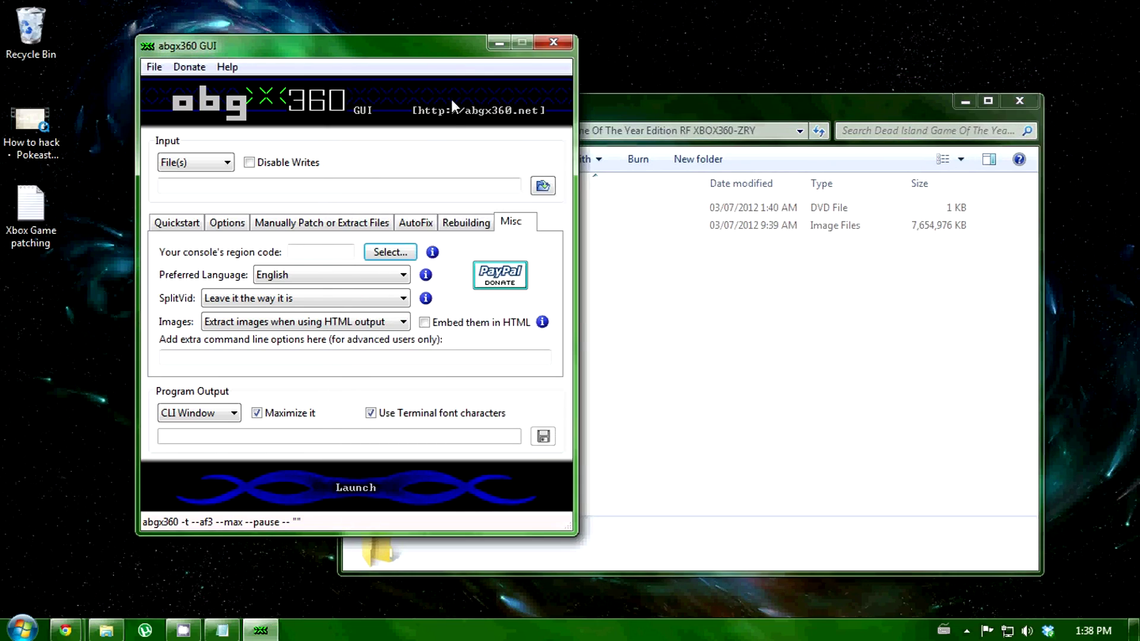
pyautogui.click(542, 187)
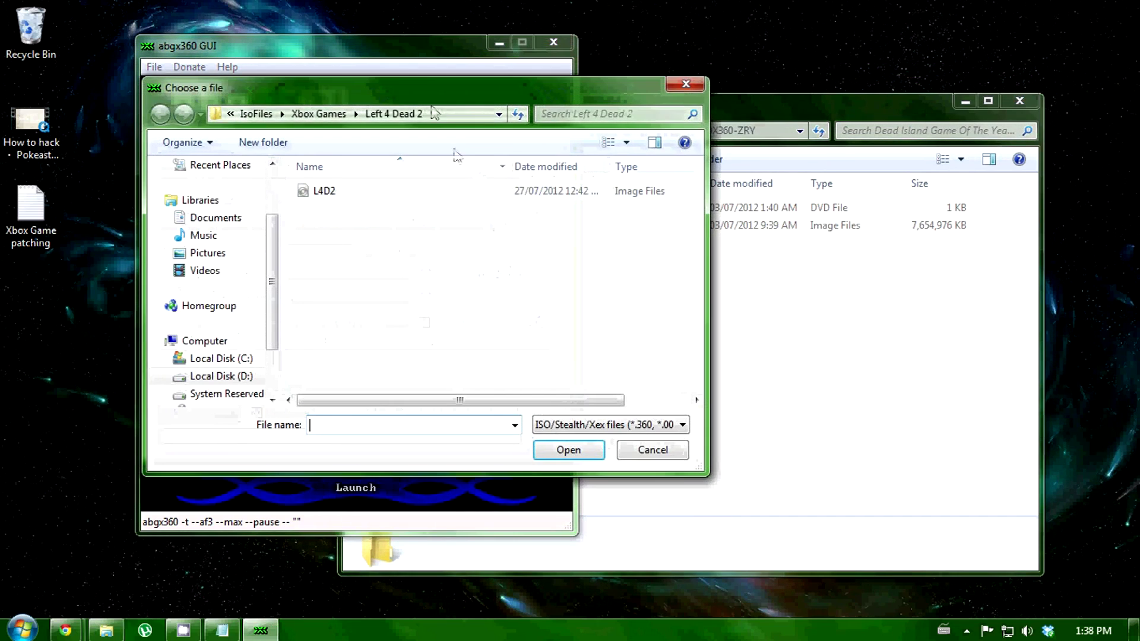
pyautogui.moveTo(441, 95); pyautogui.dragTo(551, 99)
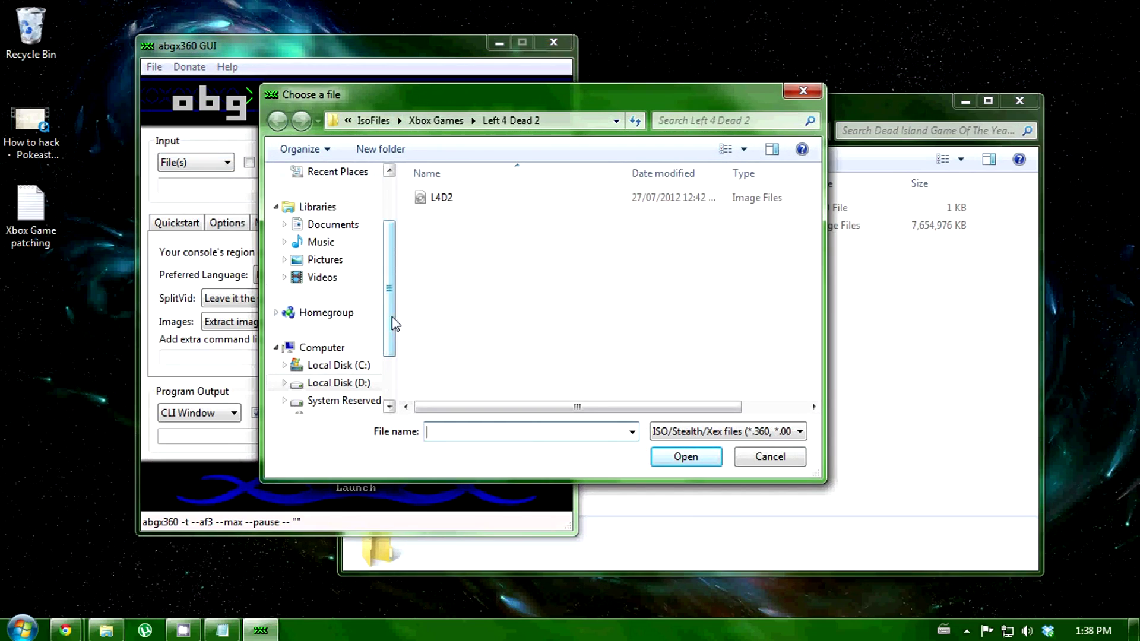
pyautogui.scroll(-1, 387, 355)
pyautogui.click(340, 331)
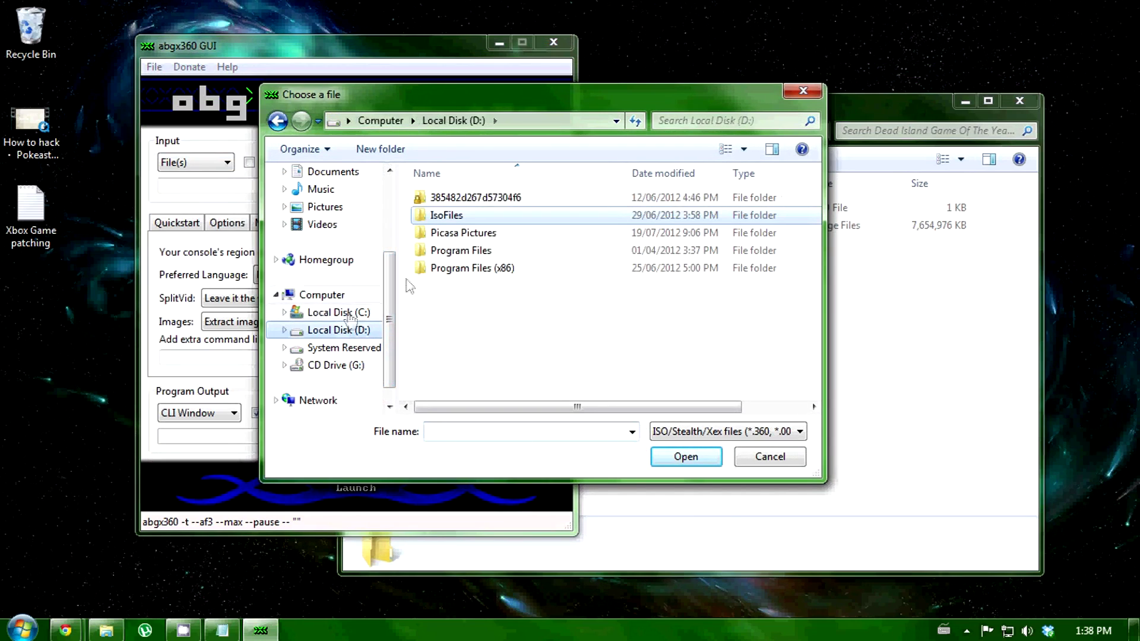
pyautogui.doubleClick(455, 216)
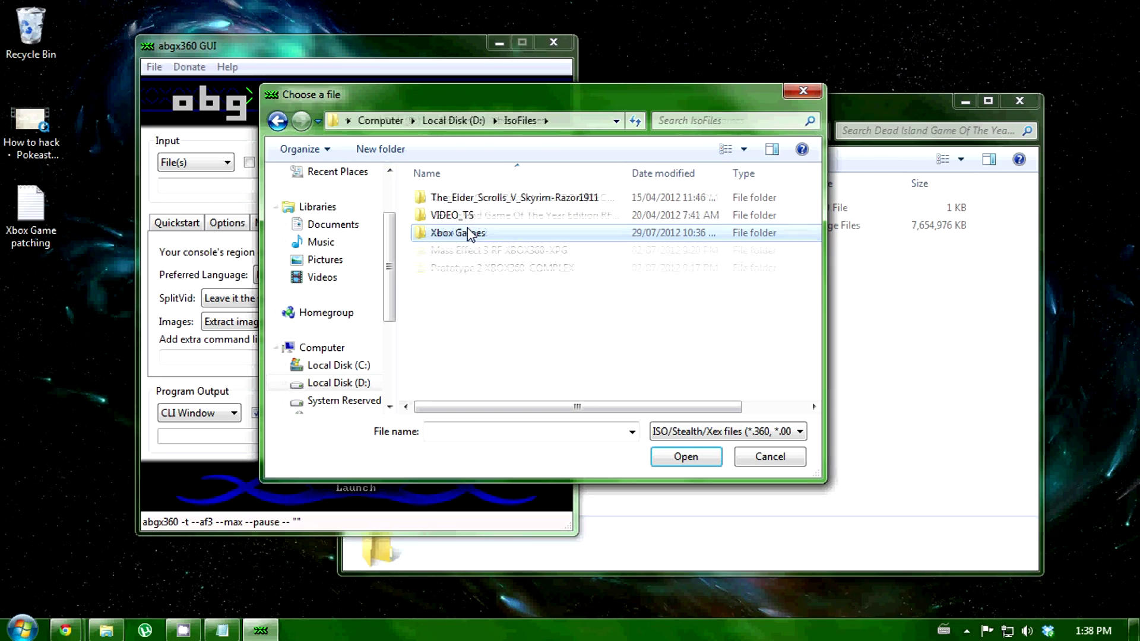
pyautogui.doubleClick(457, 233)
pyautogui.doubleClick(475, 216)
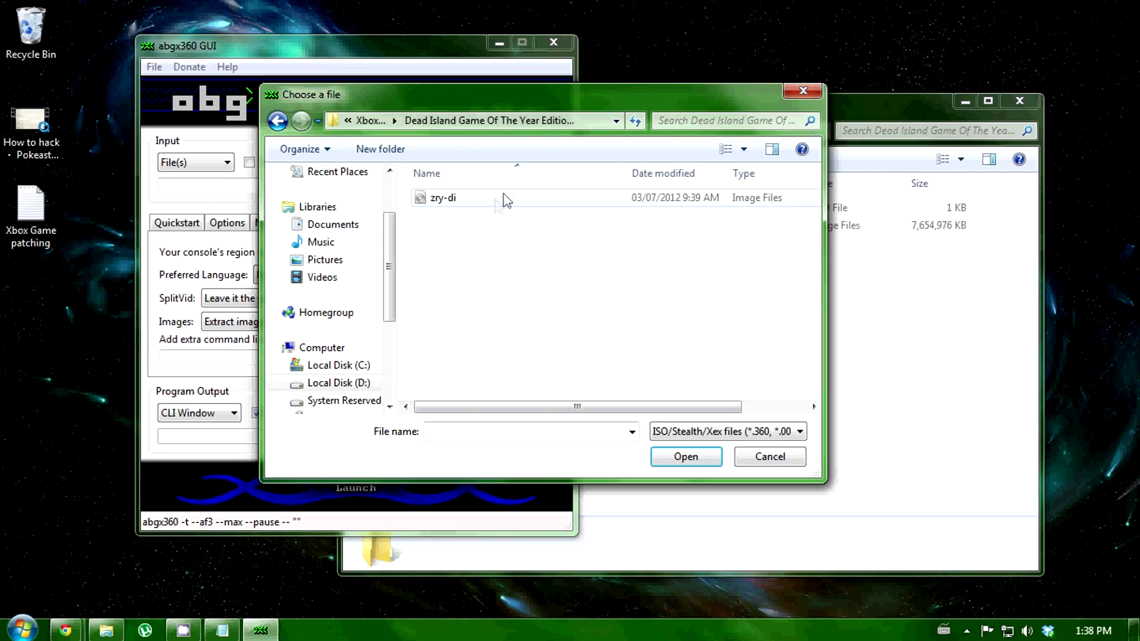
pyautogui.doubleClick(458, 202)
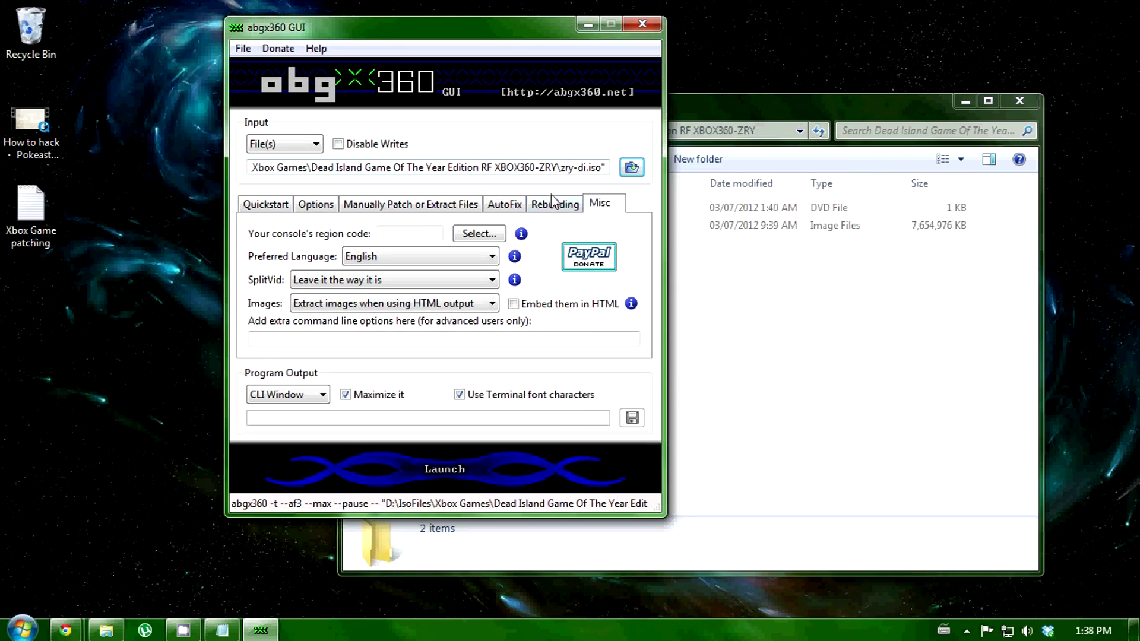
# - Go back through the settings pages and launch the check of the loaded Dead Island ISO
pyautogui.click(553, 204)
pyautogui.click(517, 205)
pyautogui.click(440, 205)
pyautogui.click(306, 205)
pyautogui.click(265, 205)
pyautogui.click(389, 457)
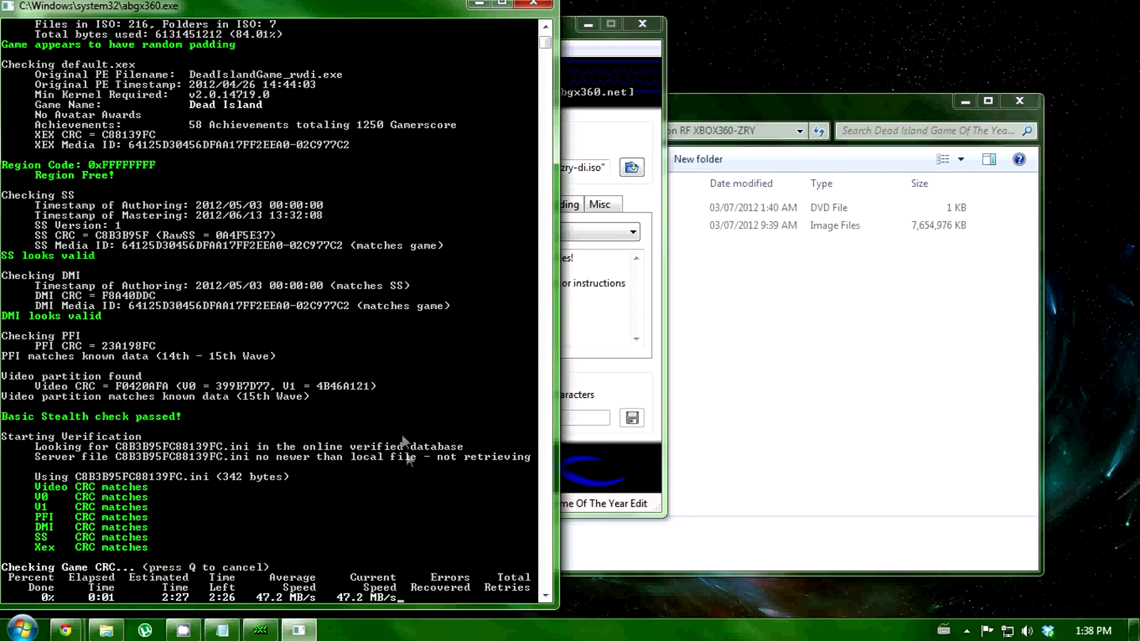
# - Examine the stealth check and verification output in the console window, keeping it in front of the game folder
pyautogui.scroll(5, 548, 43)
pyautogui.scroll(5, 546, 16)
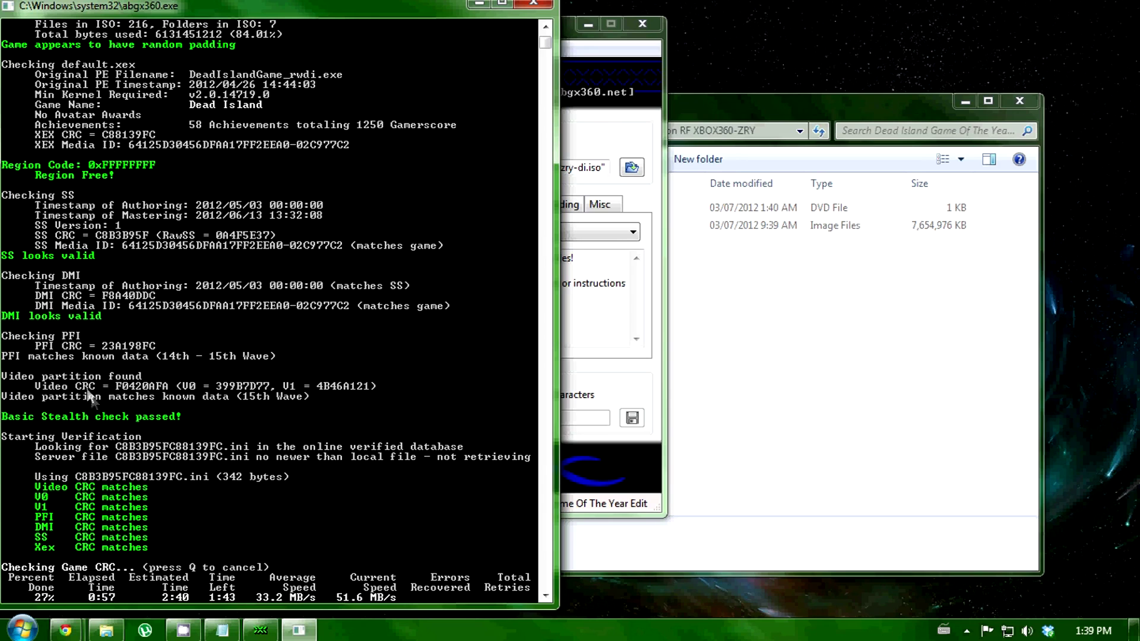
pyautogui.moveTo(260, 9); pyautogui.dragTo(251, 26)
pyautogui.click(719, 314)
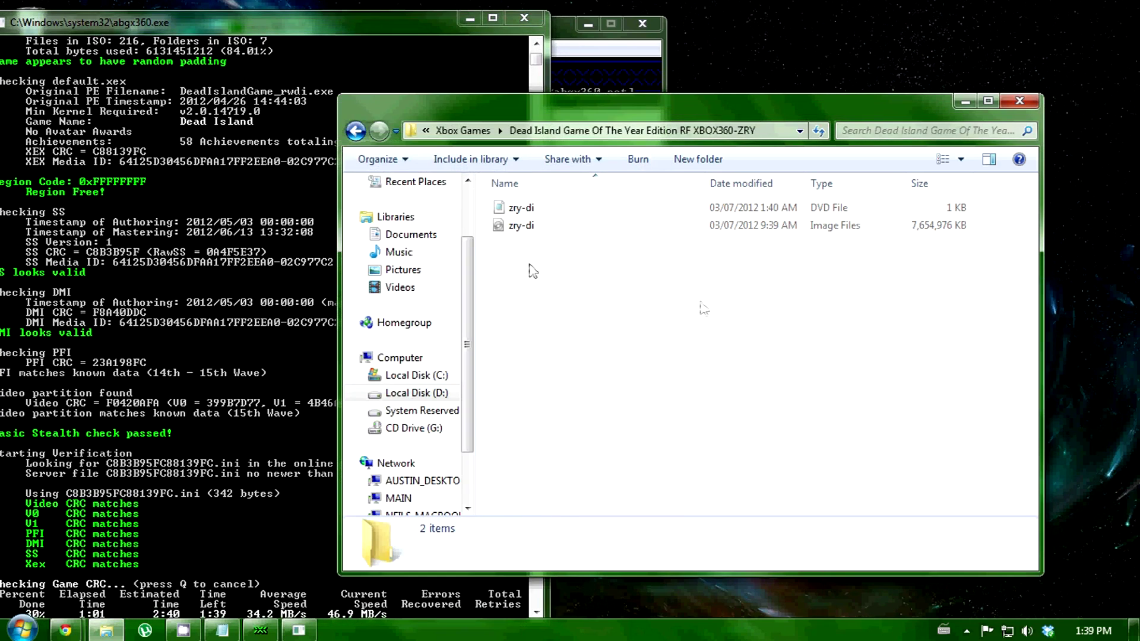
pyautogui.click(302, 19)
pyautogui.moveTo(303, 23)
pyautogui.mouseDown()
pyautogui.moveTo(396, 27)
pyautogui.moveTo(294, 13)
pyautogui.mouseUp()
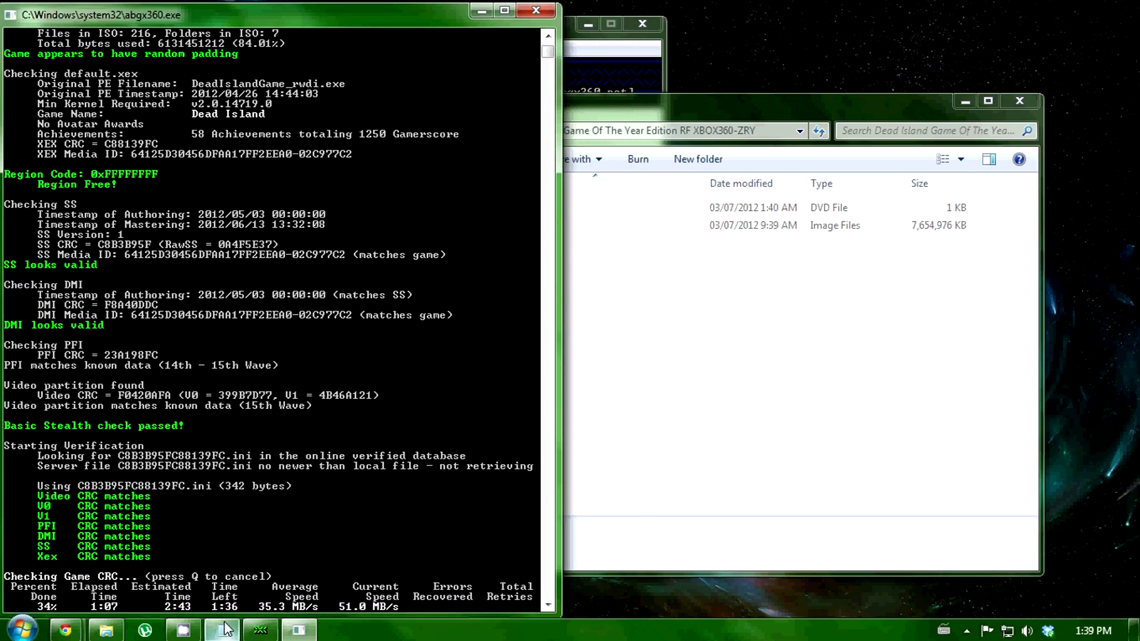
pyautogui.moveTo(222, 632)
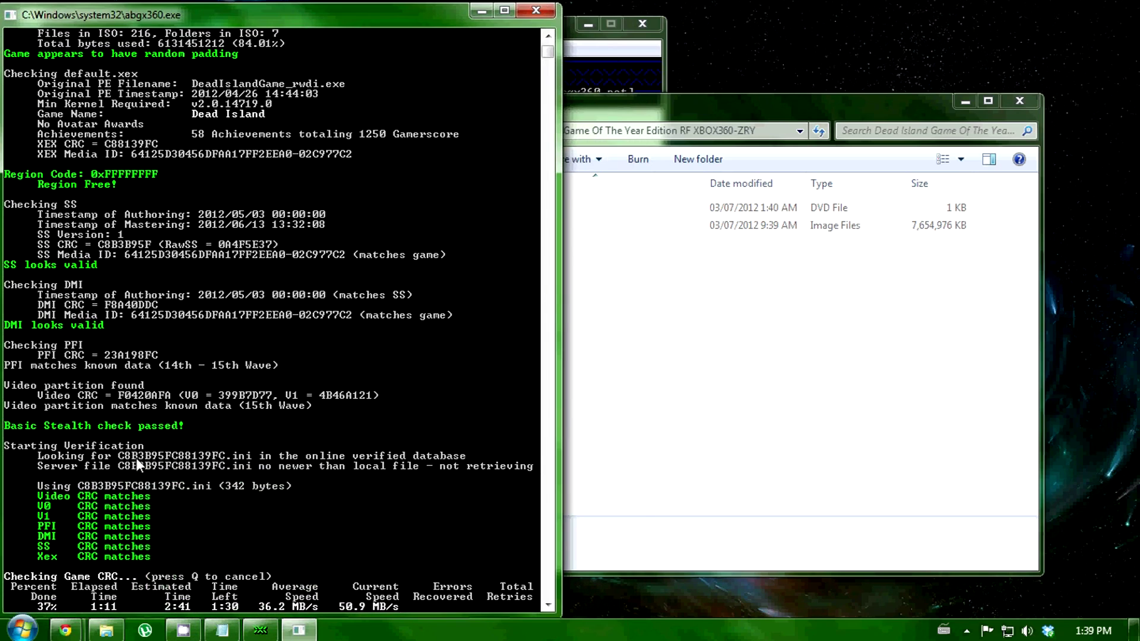
# - Return to the abgx360 GUI and enable Patch Video among the manual patching options
pyautogui.click(575, 31)
pyautogui.click(403, 208)
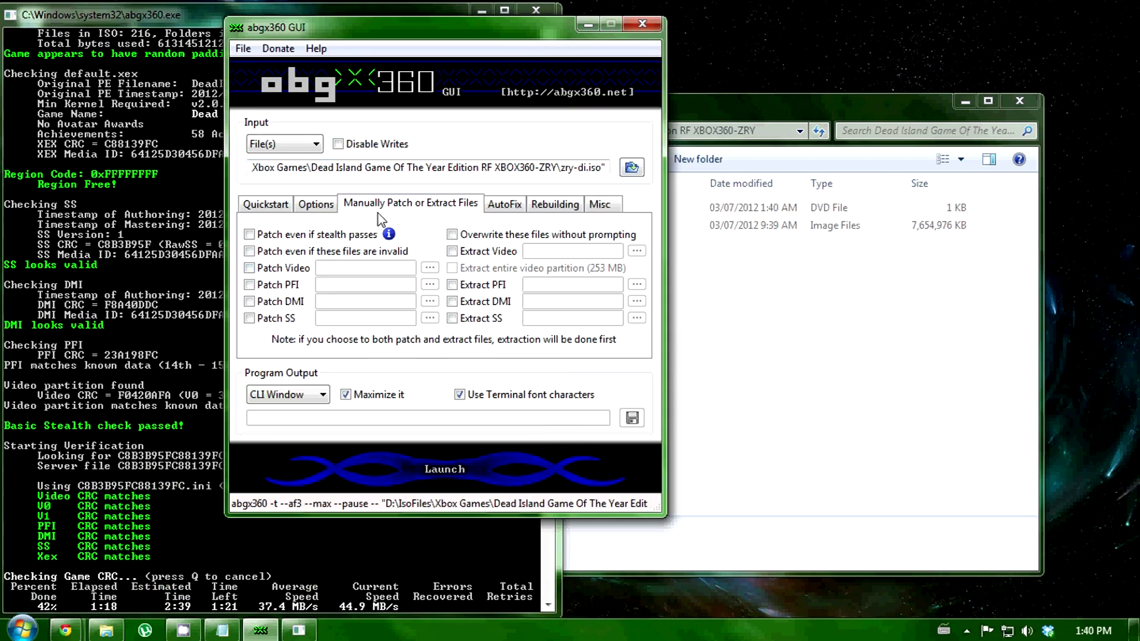
pyautogui.click(249, 267)
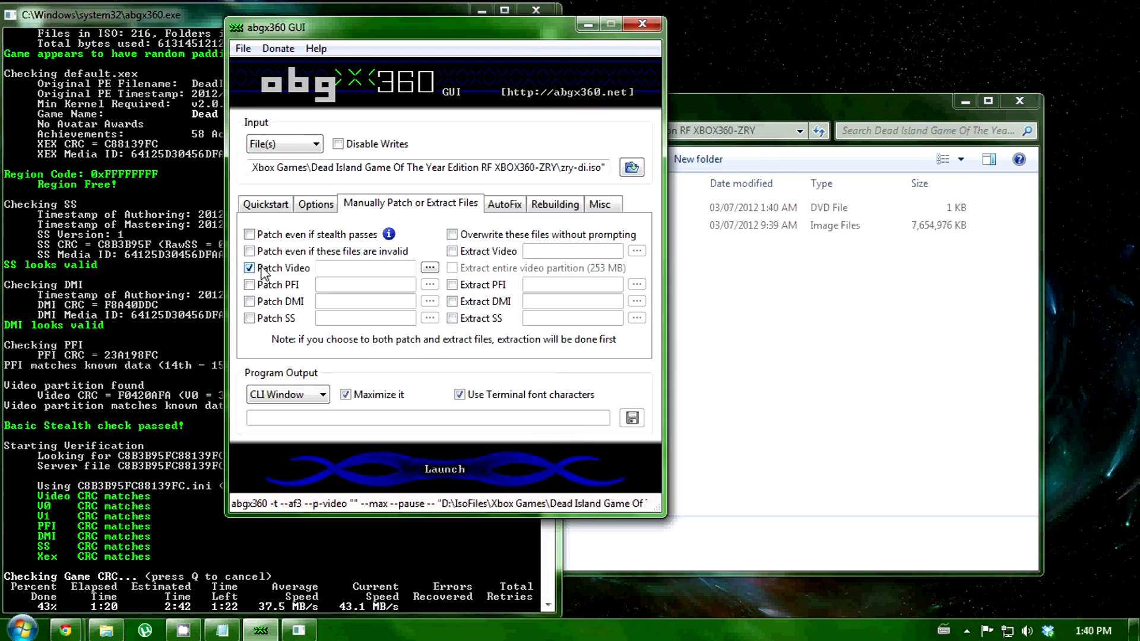
pyautogui.click(428, 267)
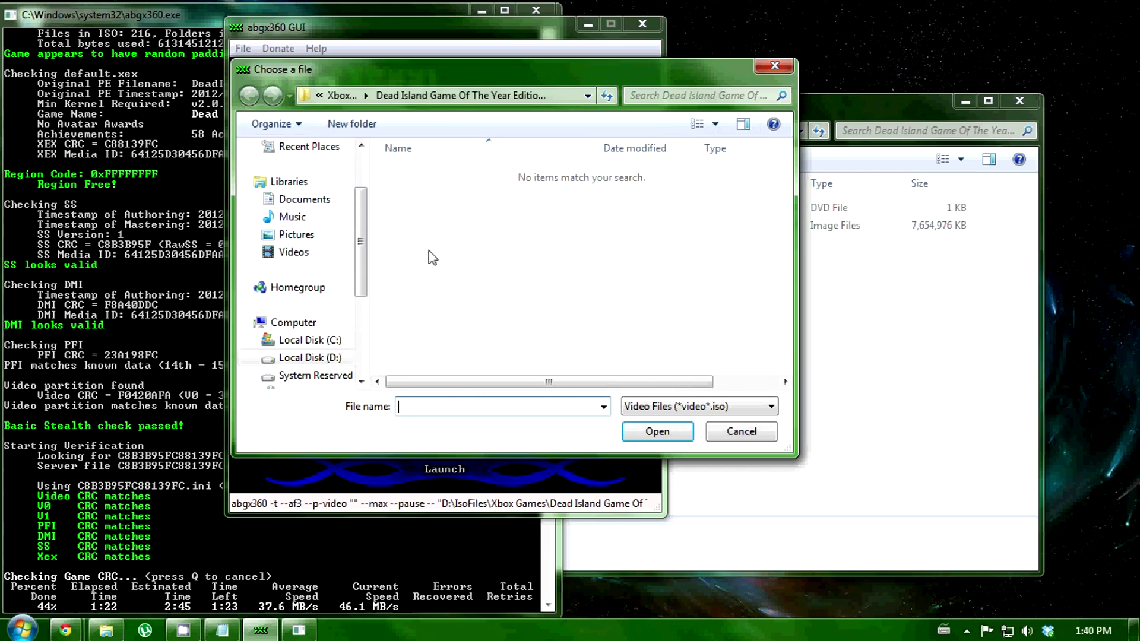
pyautogui.press('Escape')
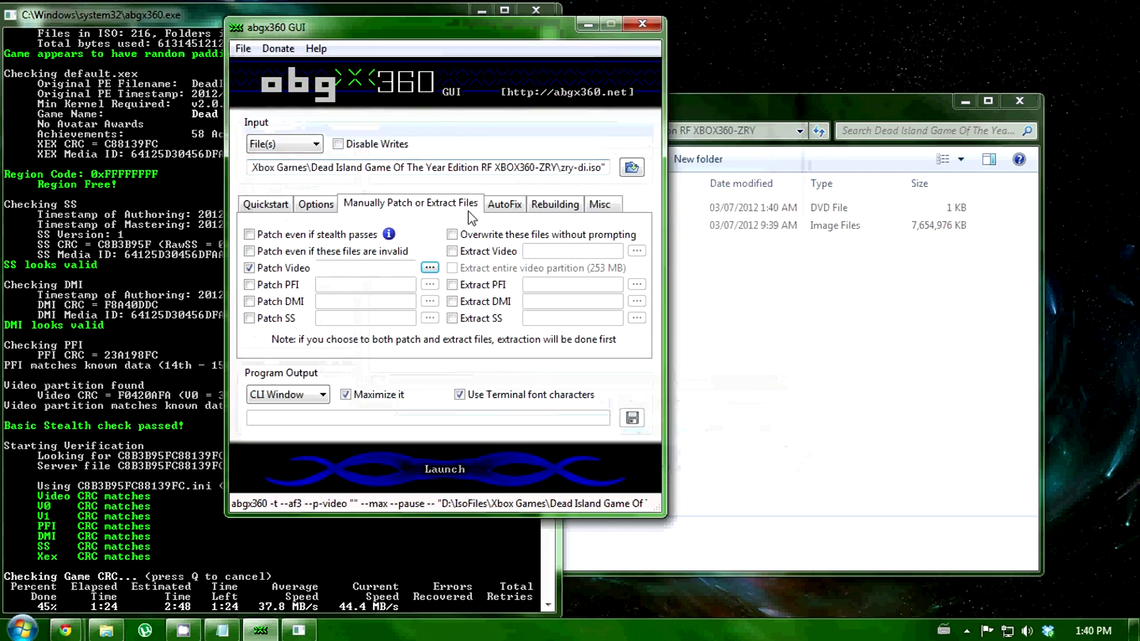
# - Browse for the video patch file in the StealthFiles folder under %appdata%\abgx360 and select Video_F0420AFA
pyautogui.click(427, 267)
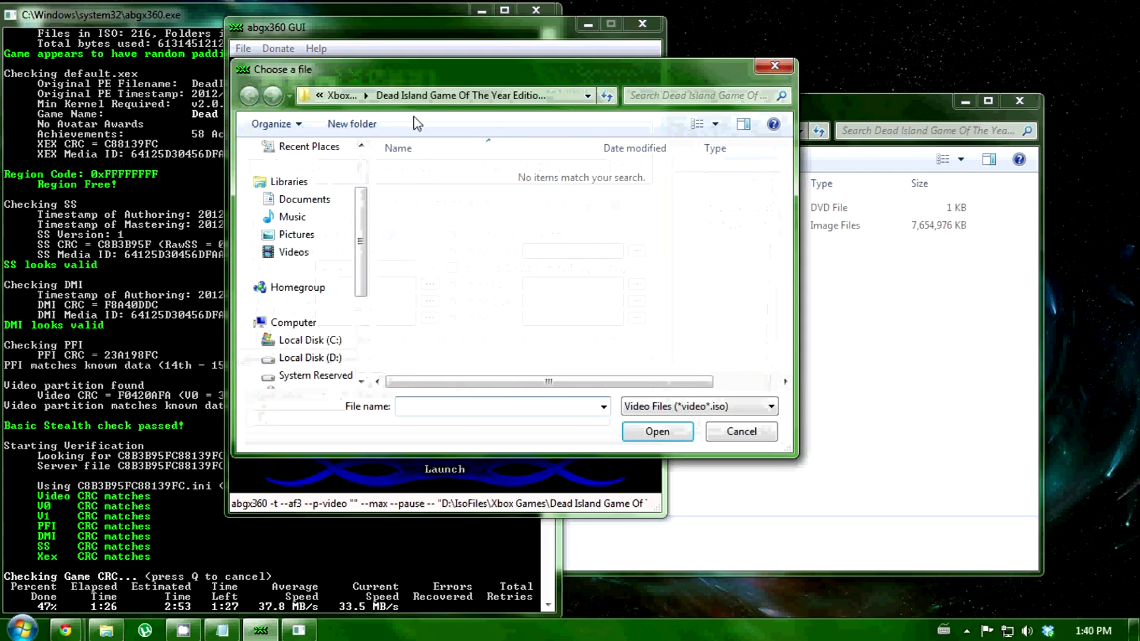
pyautogui.click(567, 96)
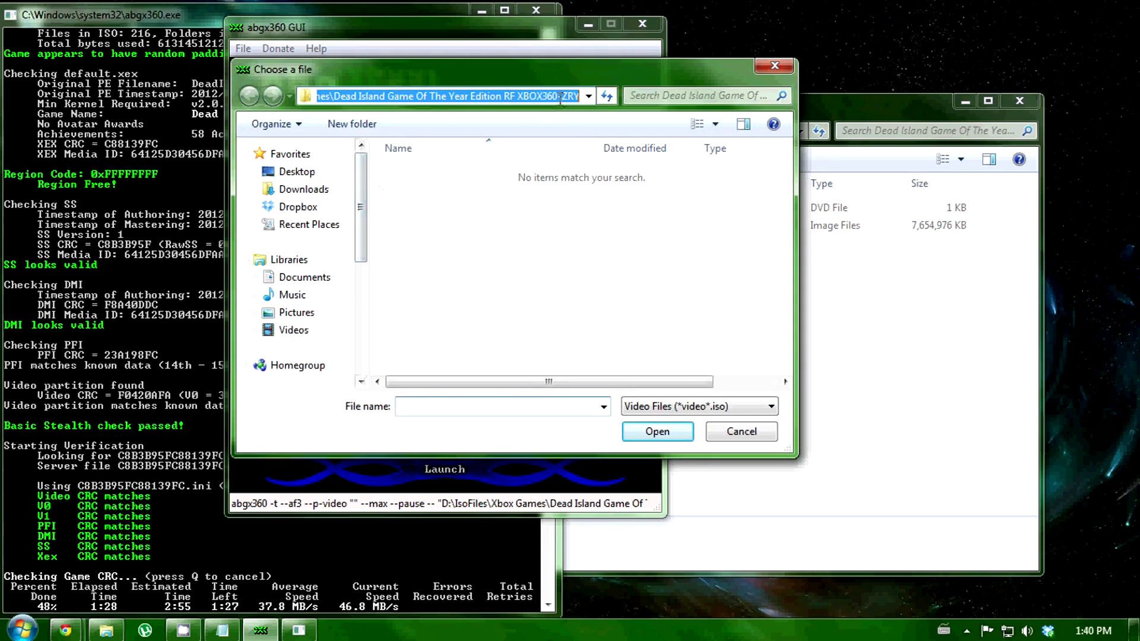
pyautogui.press('BackSpace')
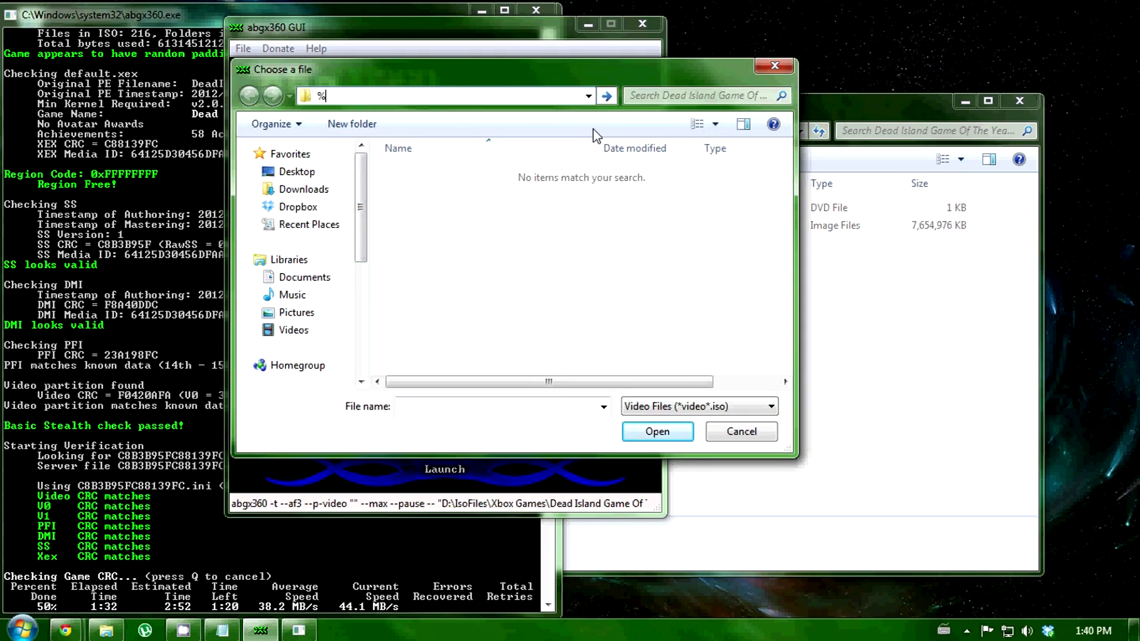
pyautogui.write('%appdadta%')
pyautogui.press('Return')
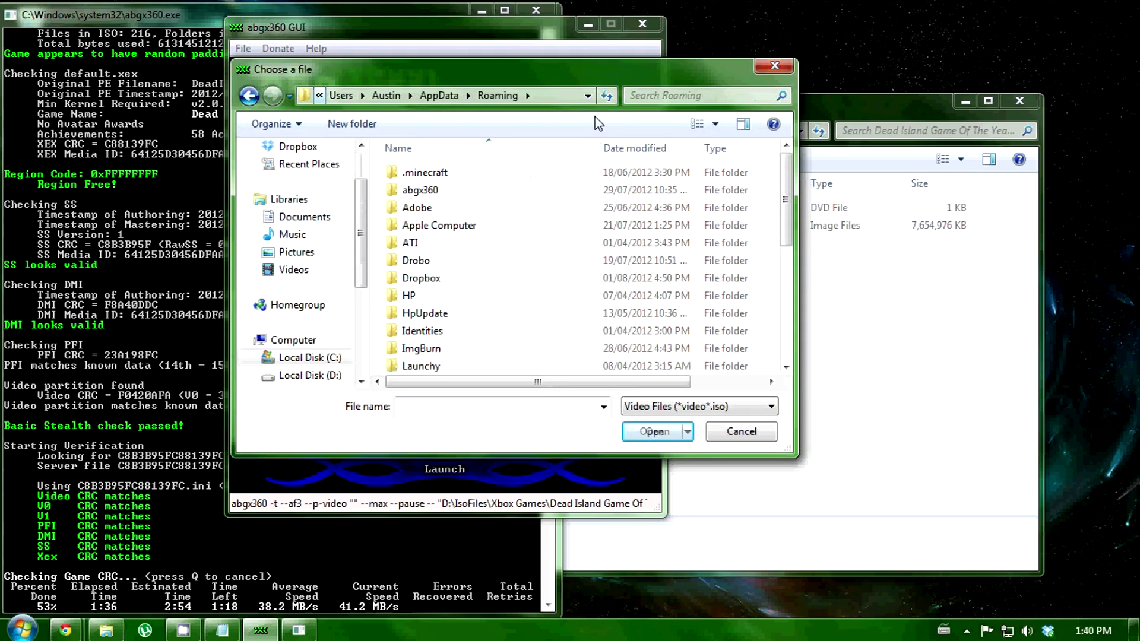
pyautogui.doubleClick(468, 189)
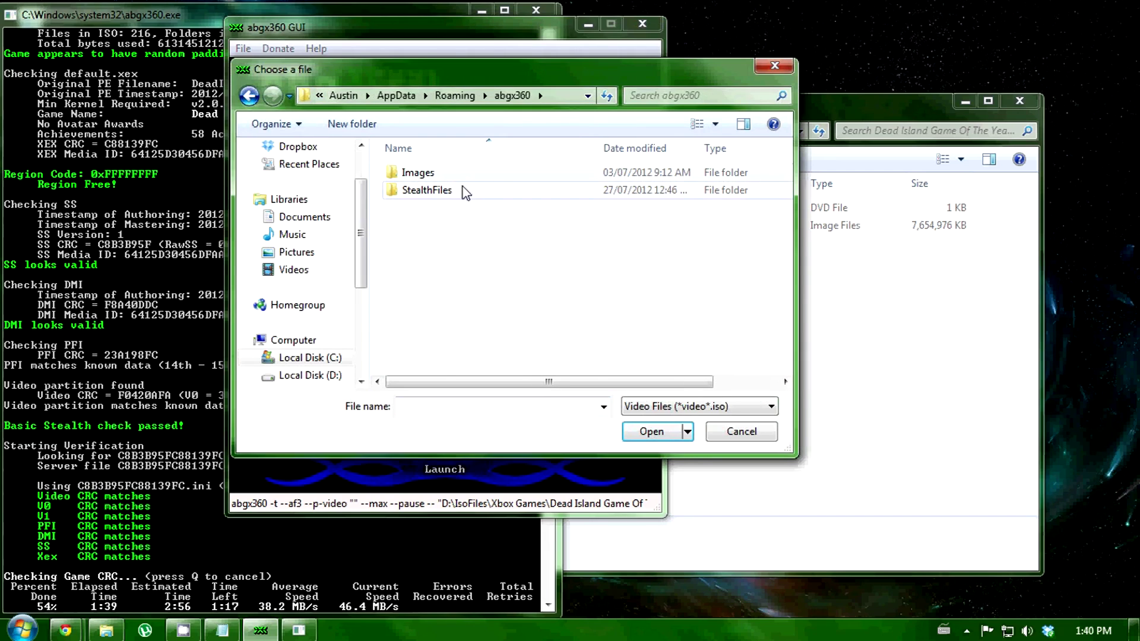
pyautogui.doubleClick(438, 196)
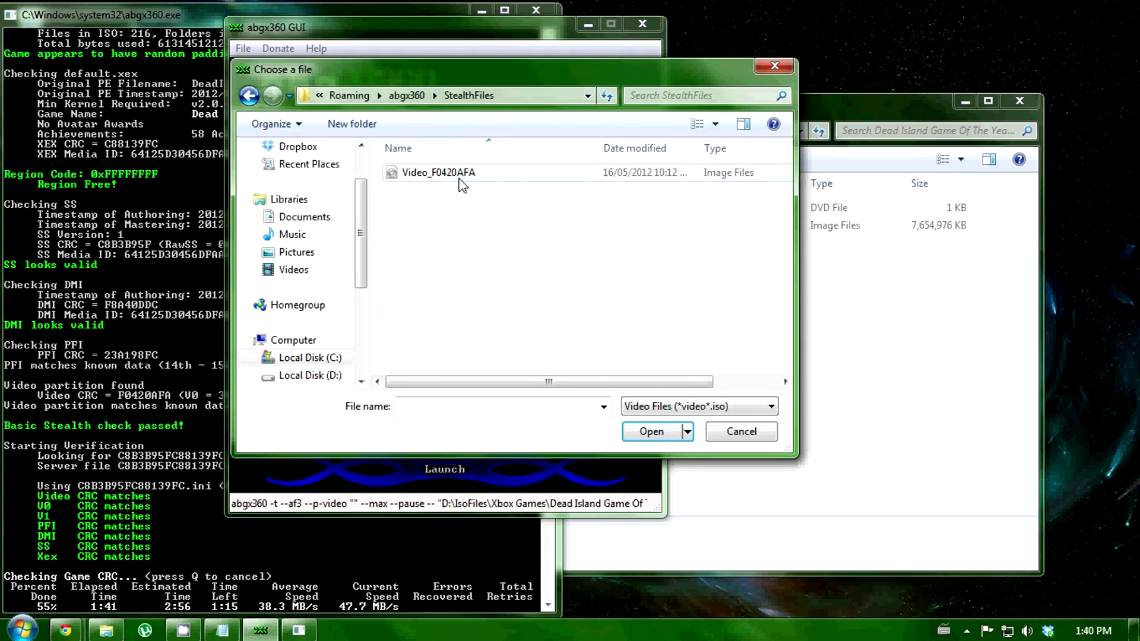
pyautogui.click(460, 178)
pyautogui.click(469, 215)
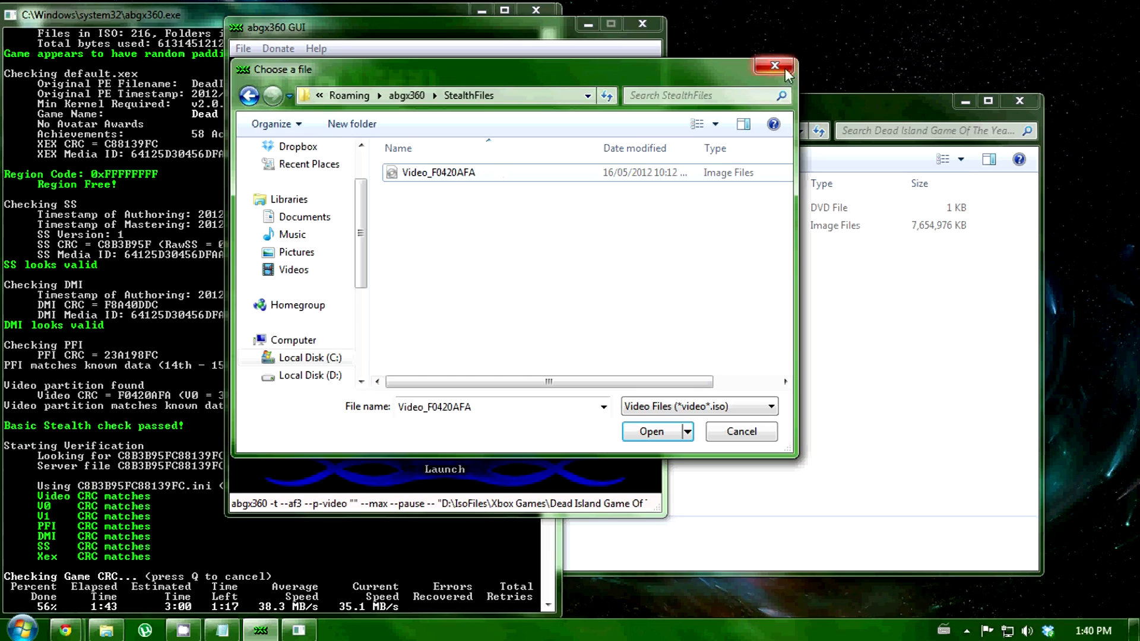
# - Look up the extabit.com link for the abgx360 video file fix in the Xbox Game patching note, then close the note
pyautogui.click(222, 626)
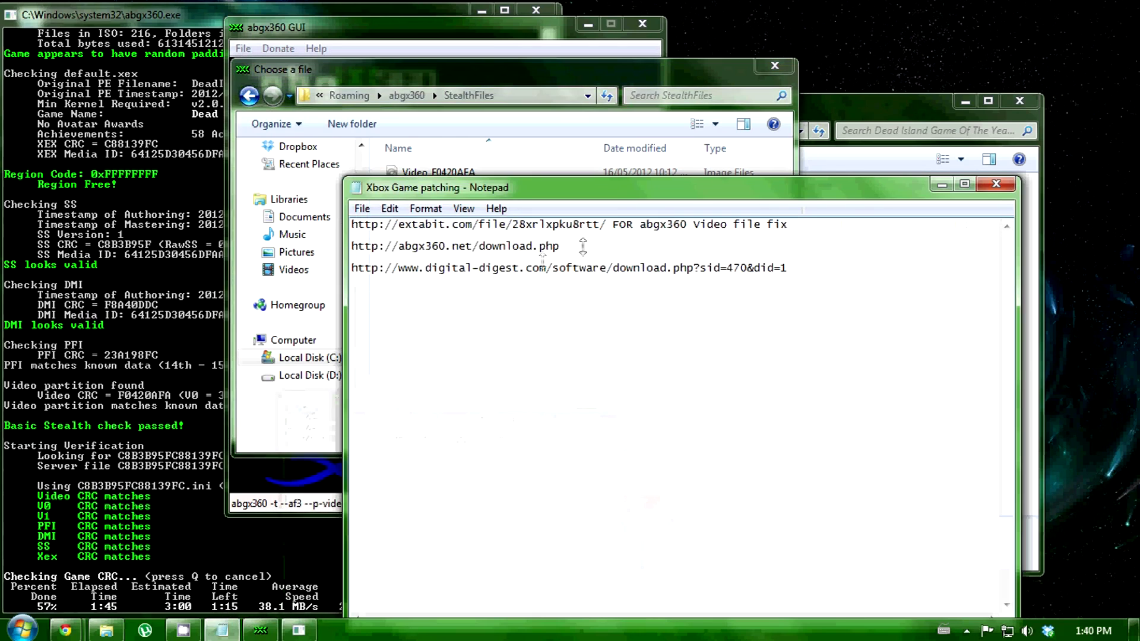
pyautogui.moveTo(610, 226); pyautogui.dragTo(488, 229)
pyautogui.click(491, 230)
pyautogui.moveTo(589, 228); pyautogui.dragTo(351, 228)
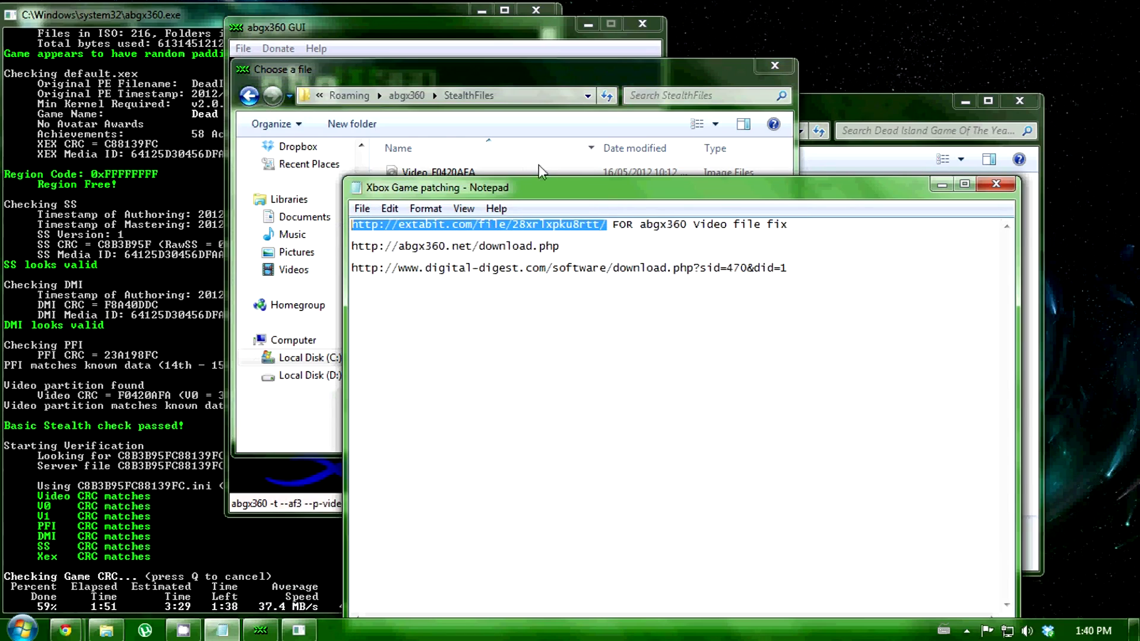
pyautogui.click(1005, 184)
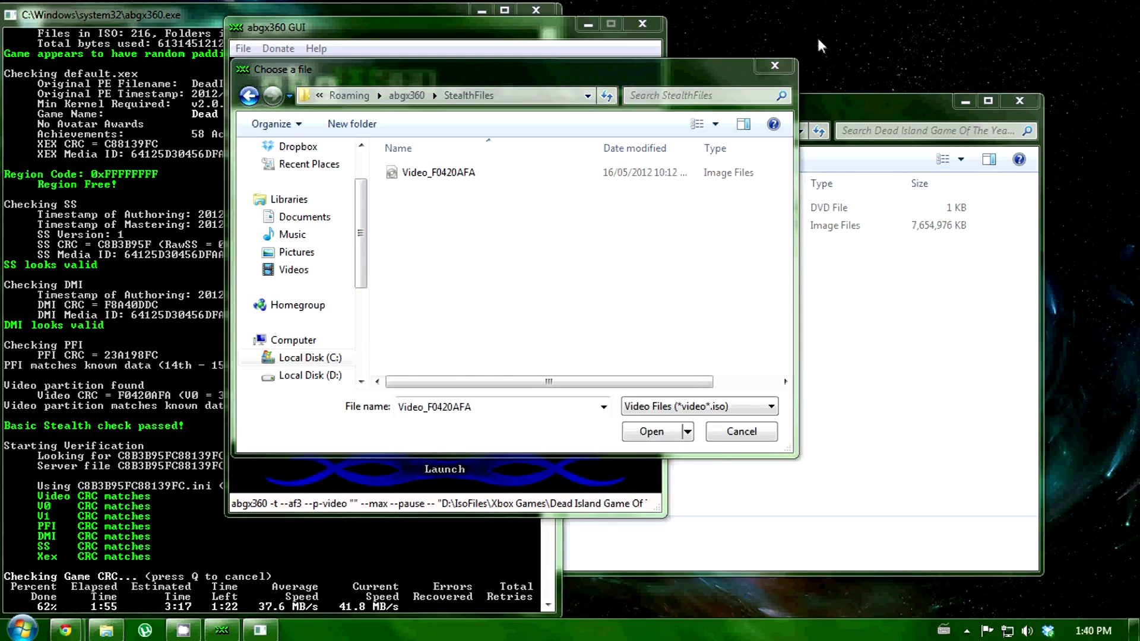
# - Dismiss the file chooser without loading a patch file, disable Patch Video and minimize the abgx360 GUI
pyautogui.click(774, 66)
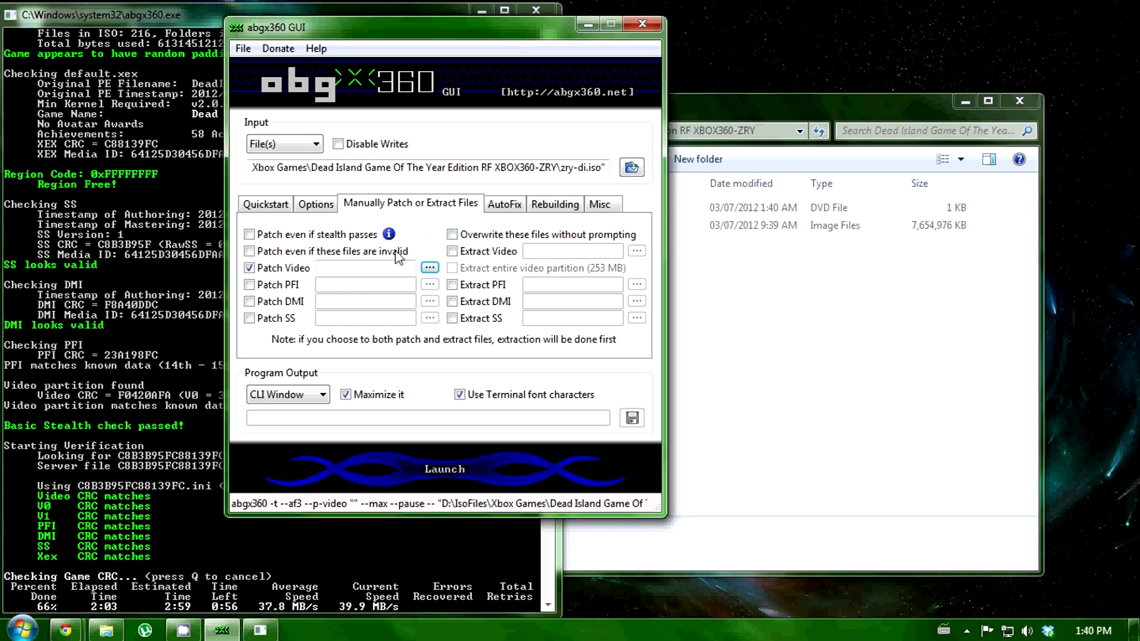
pyautogui.click(250, 268)
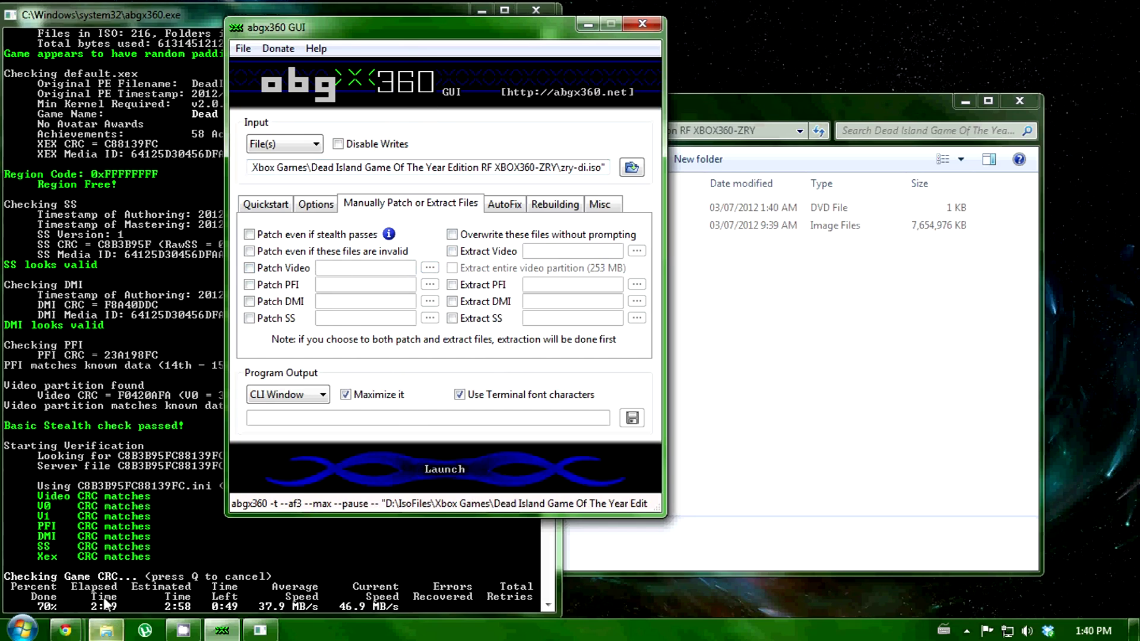
pyautogui.click(586, 26)
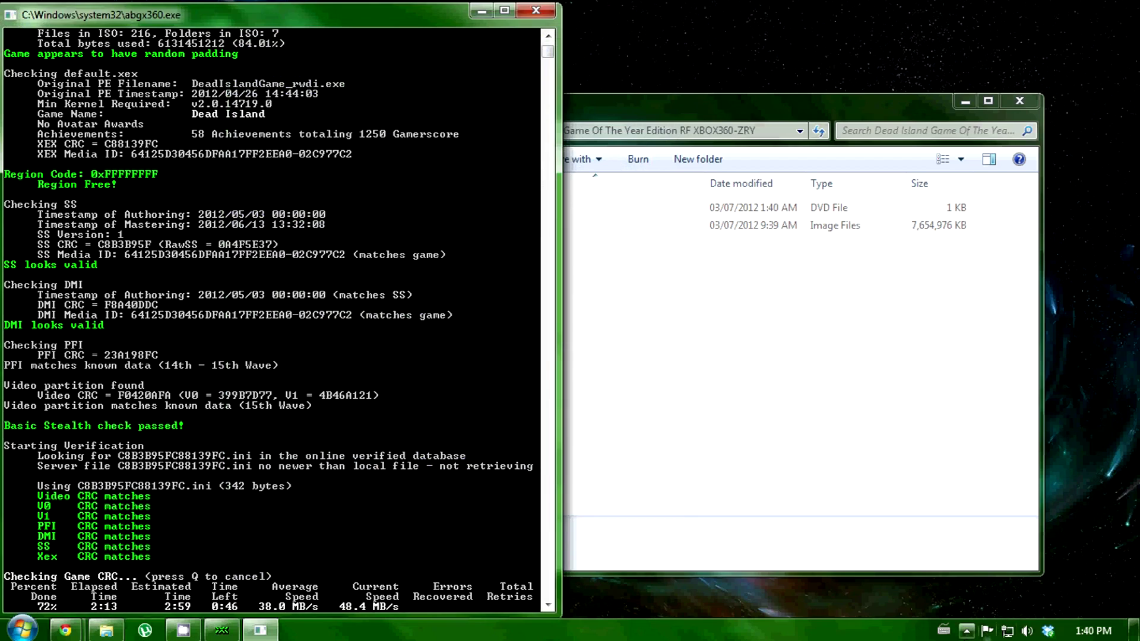
pyautogui.click(967, 630)
pyautogui.rightClick(952, 551)
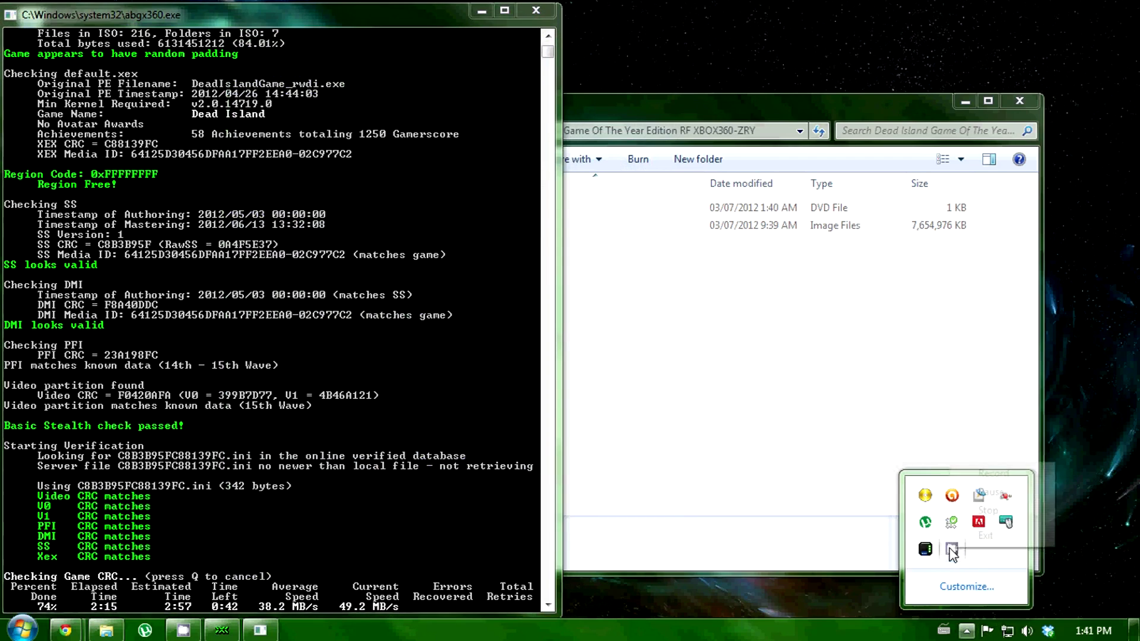
pyautogui.click(971, 488)
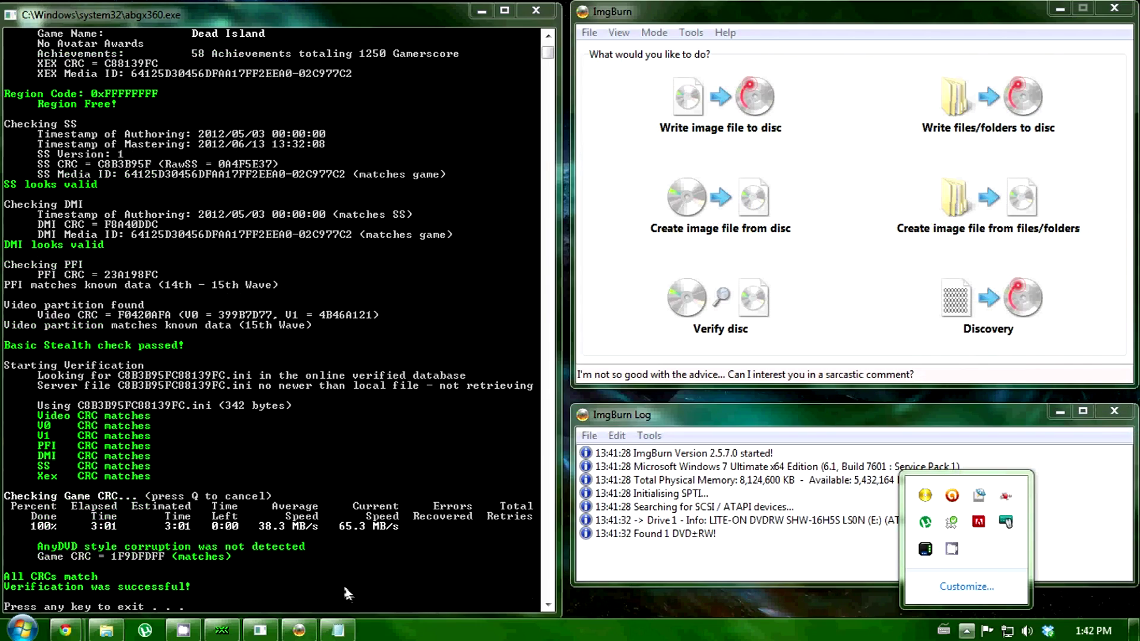
pyautogui.rightClick(953, 550)
pyautogui.click(948, 553)
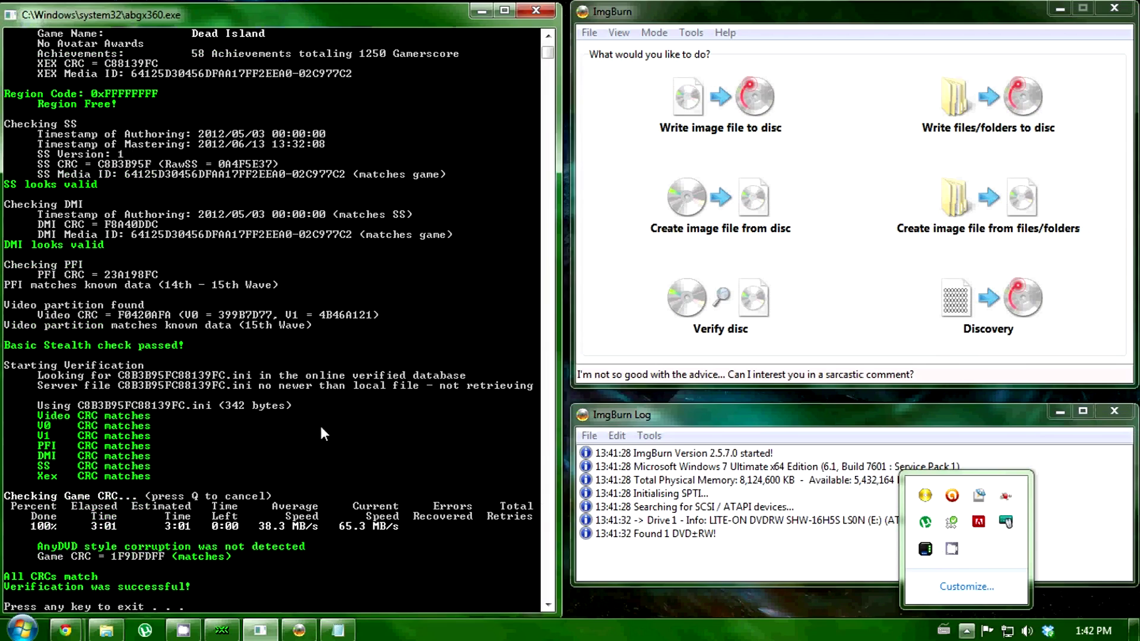
# - Review the finished Dead Island check in the abgx360 console, from the game information at the start to the game CRC results
pyautogui.click(72, 546)
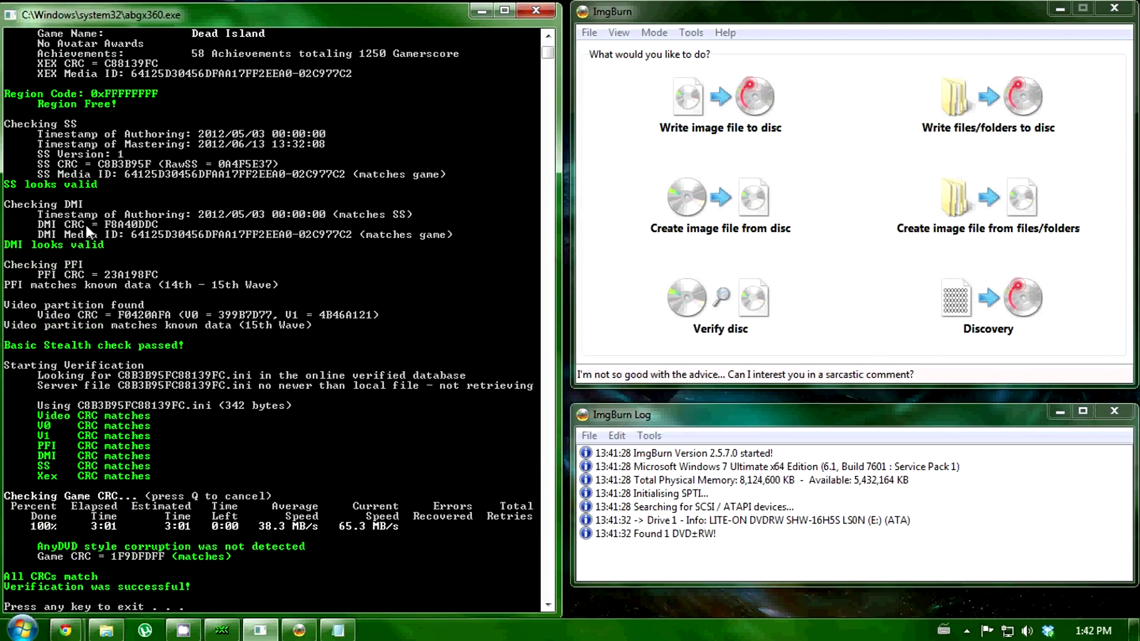
pyautogui.scroll(7, 547, 36)
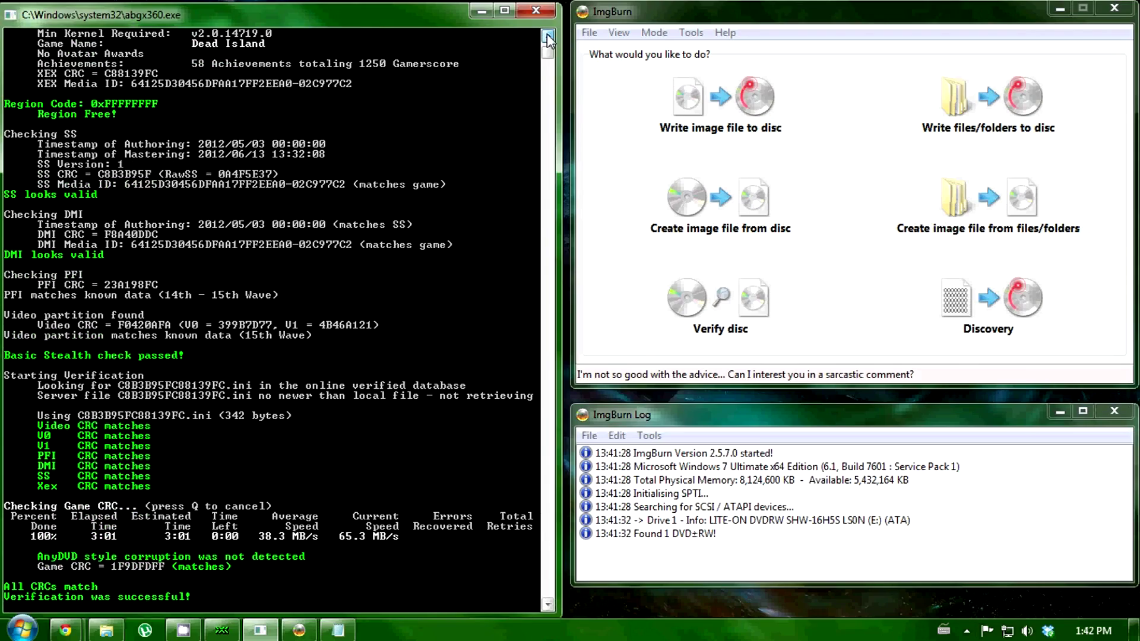
pyautogui.scroll(1, 547, 35)
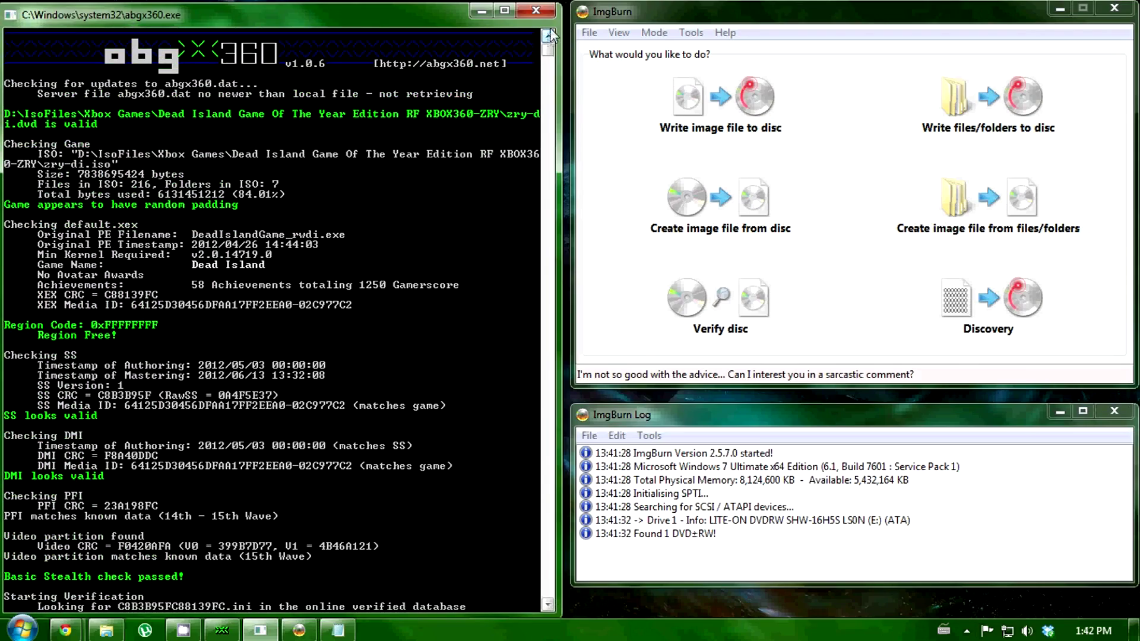
pyautogui.scroll(-6, 547, 606)
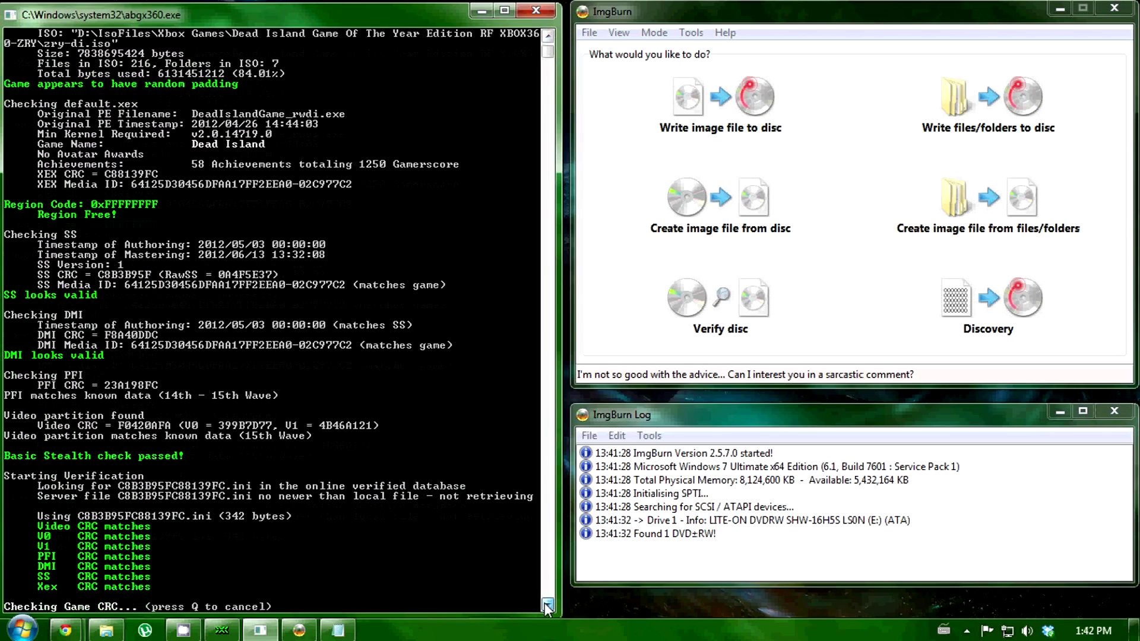
pyautogui.click(548, 606)
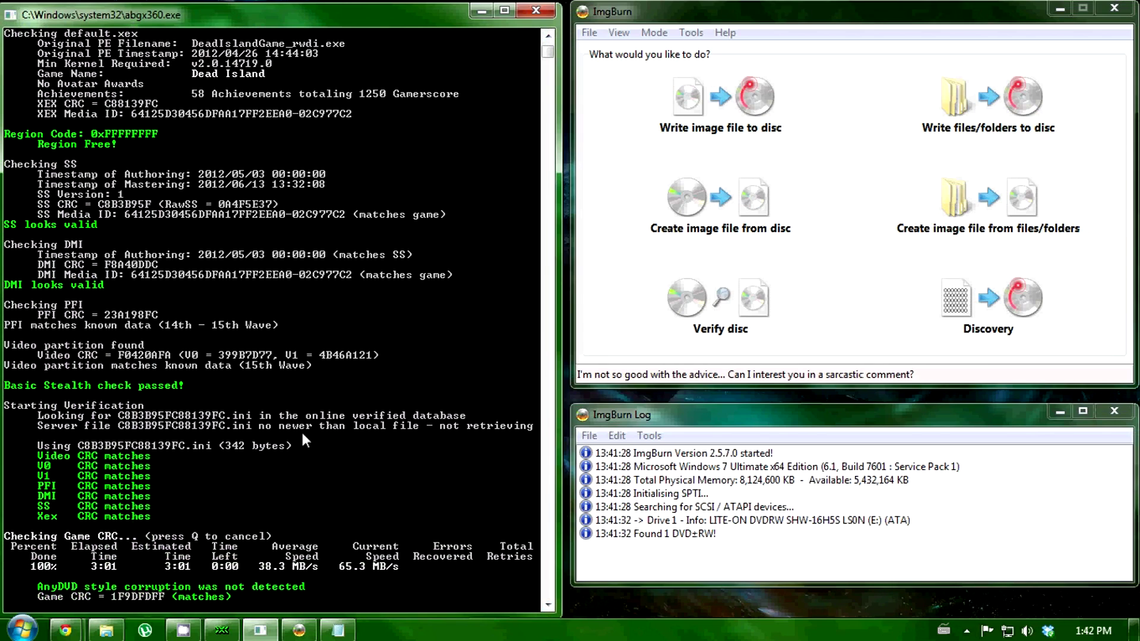
# - Close the abgx360 console, read the drive requirement reminder in the Xbox Game patching note and close the note
pyautogui.click(536, 12)
pyautogui.click(300, 630)
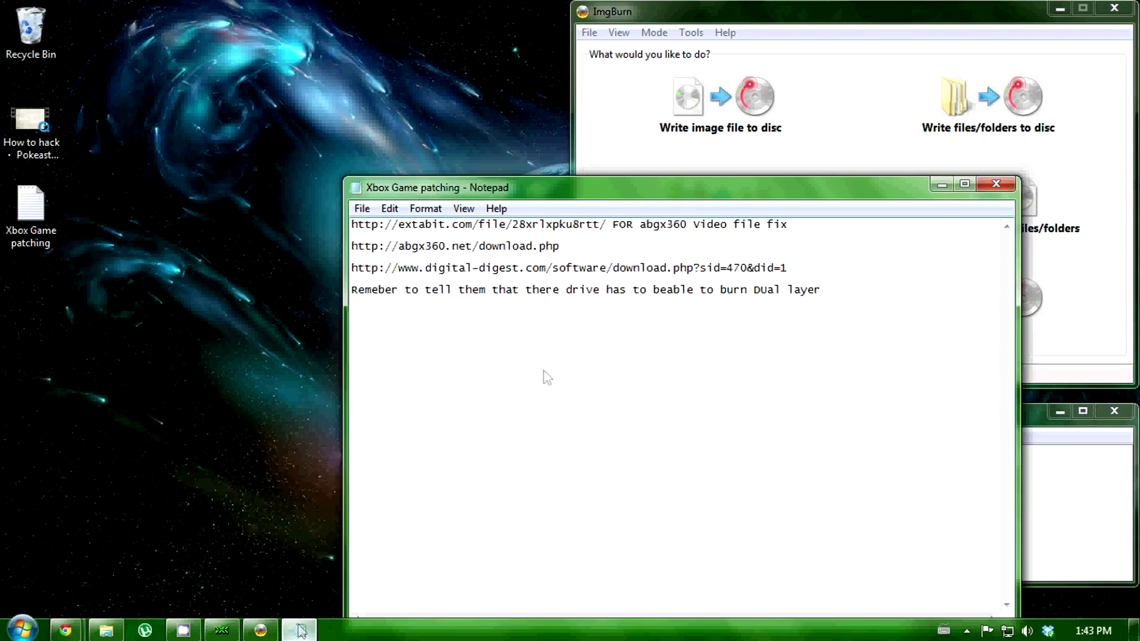
pyautogui.click(996, 184)
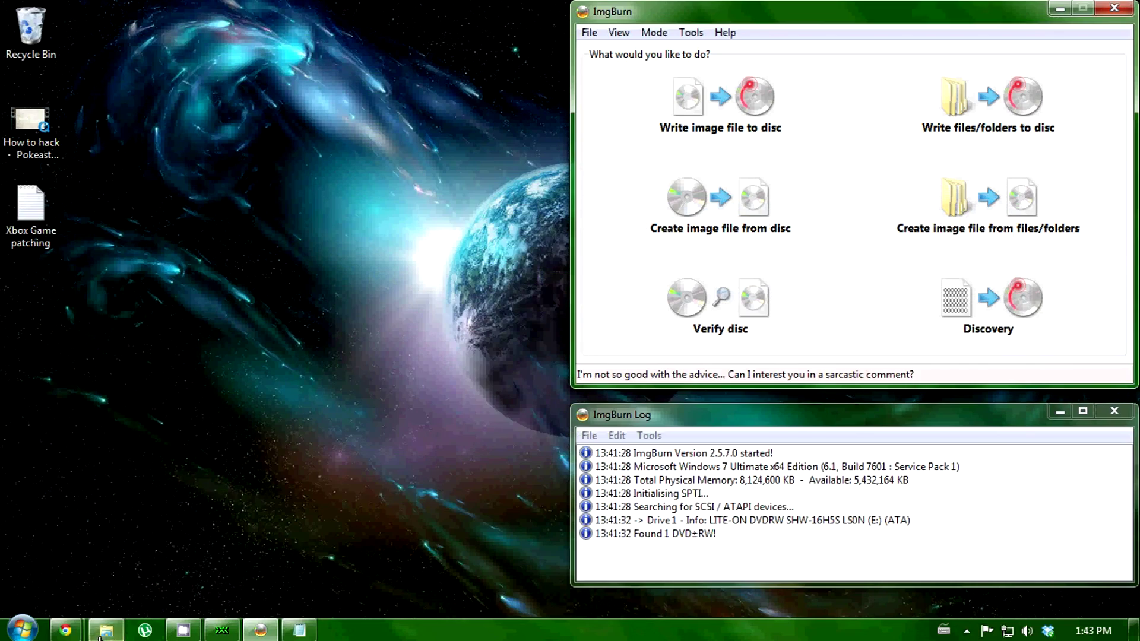
# - Bring up the Dead Island game folder beside ImgBurn and open the zry-di DVD file in Notepad
pyautogui.click(101, 632)
pyautogui.moveTo(561, 110); pyautogui.dragTo(187, 107)
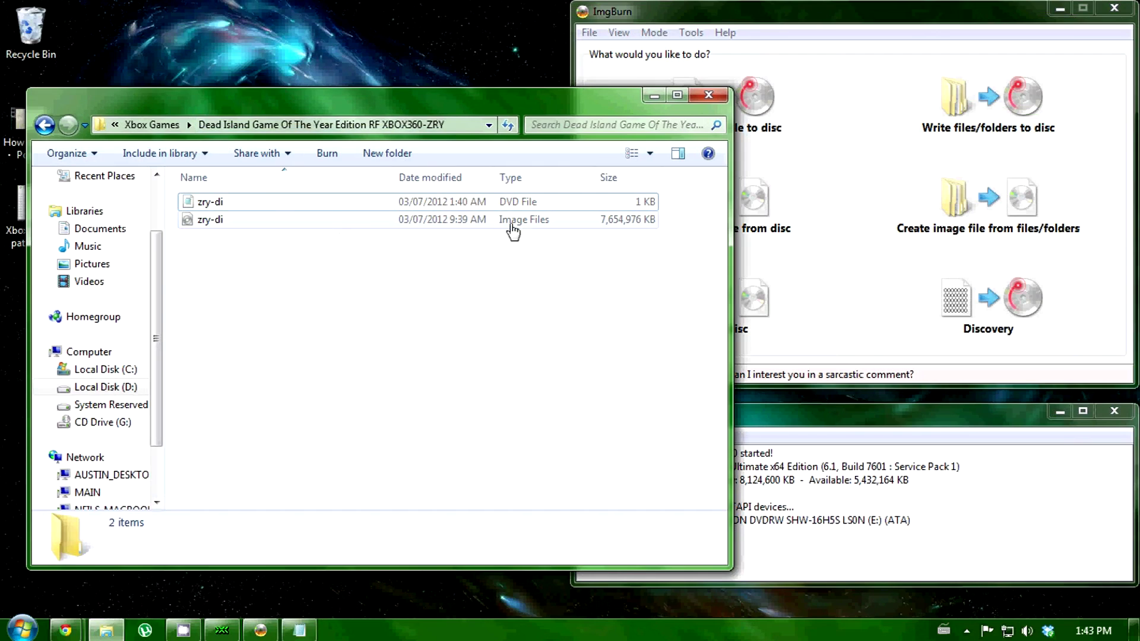
pyautogui.click(249, 203)
pyautogui.click(237, 272)
pyautogui.click(220, 204)
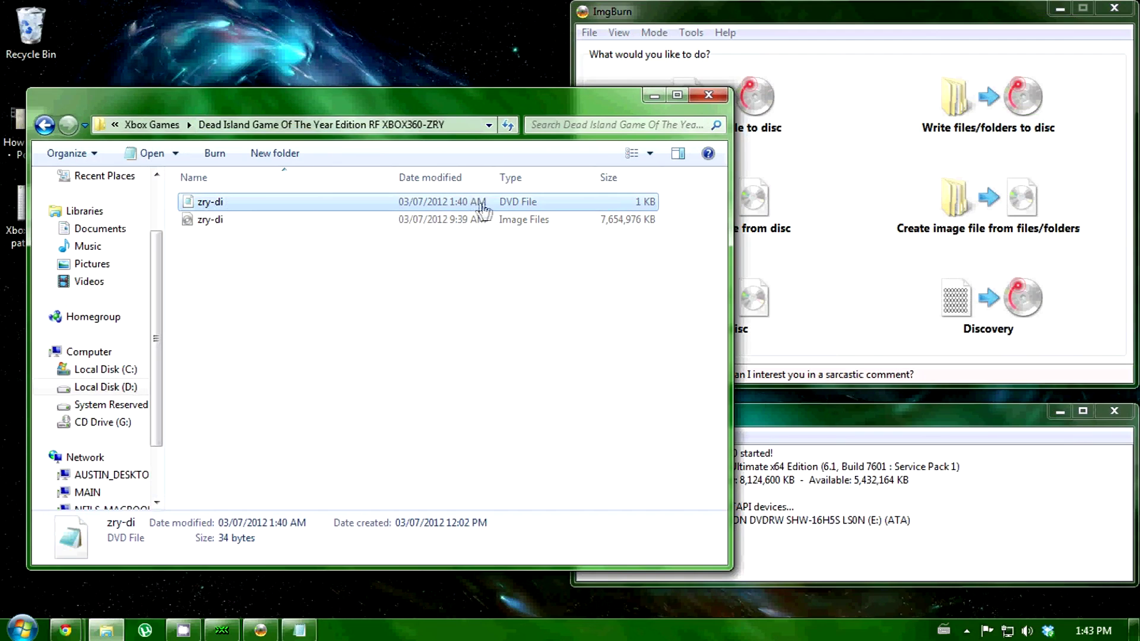
pyautogui.rightClick(222, 204)
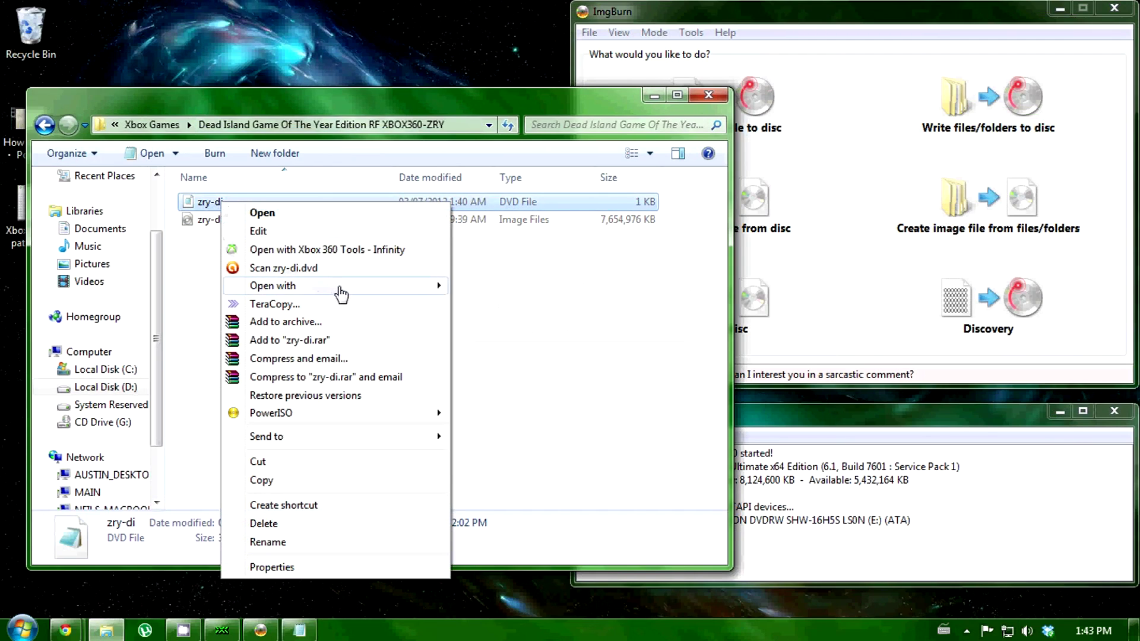
pyautogui.moveTo(352, 291)
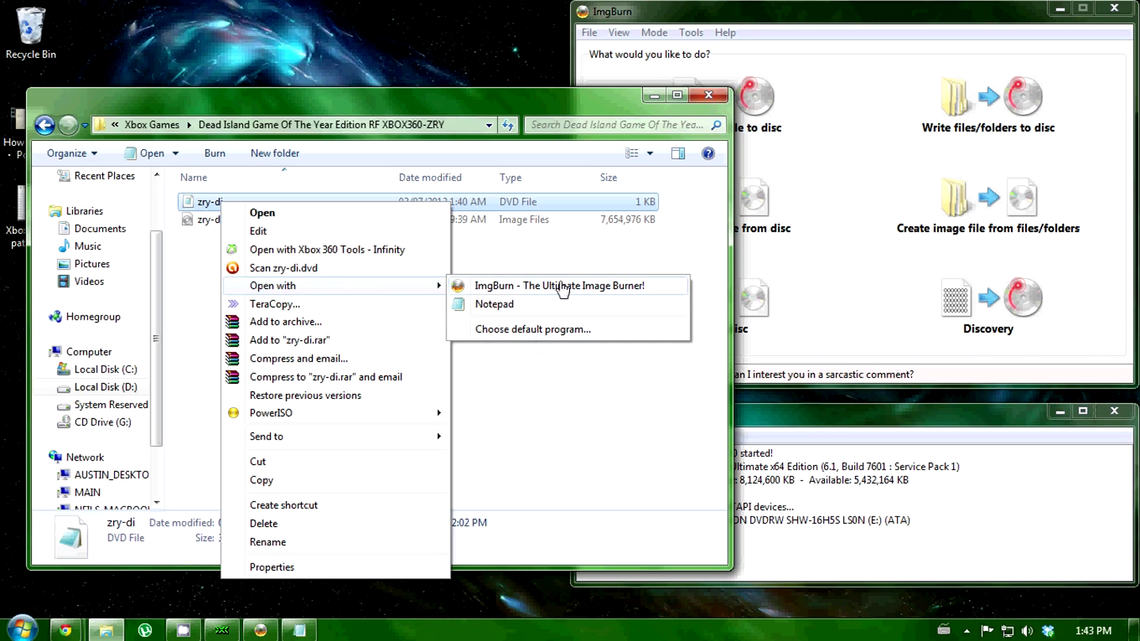
pyautogui.click(522, 308)
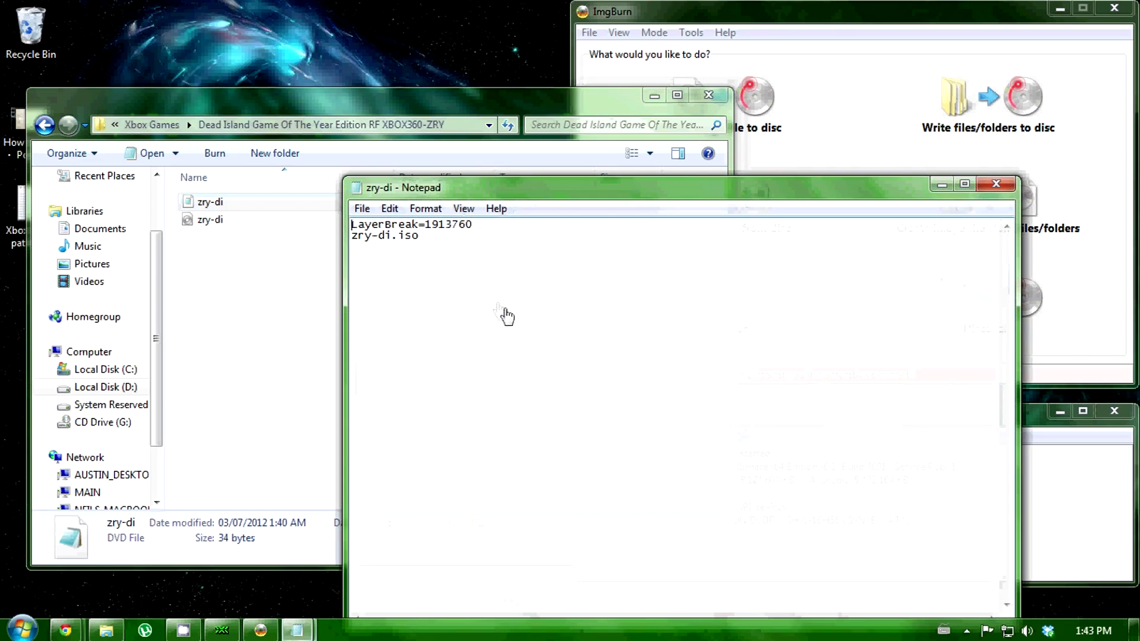
# - Copy the LayerBreak value 1913760 from the zry-di file and close Notepad
pyautogui.moveTo(486, 195); pyautogui.dragTo(329, 158)
pyautogui.moveTo(195, 189); pyautogui.dragTo(310, 196)
pyautogui.click(216, 212)
pyautogui.moveTo(189, 213); pyautogui.dragTo(284, 191)
pyautogui.rightClick(299, 190)
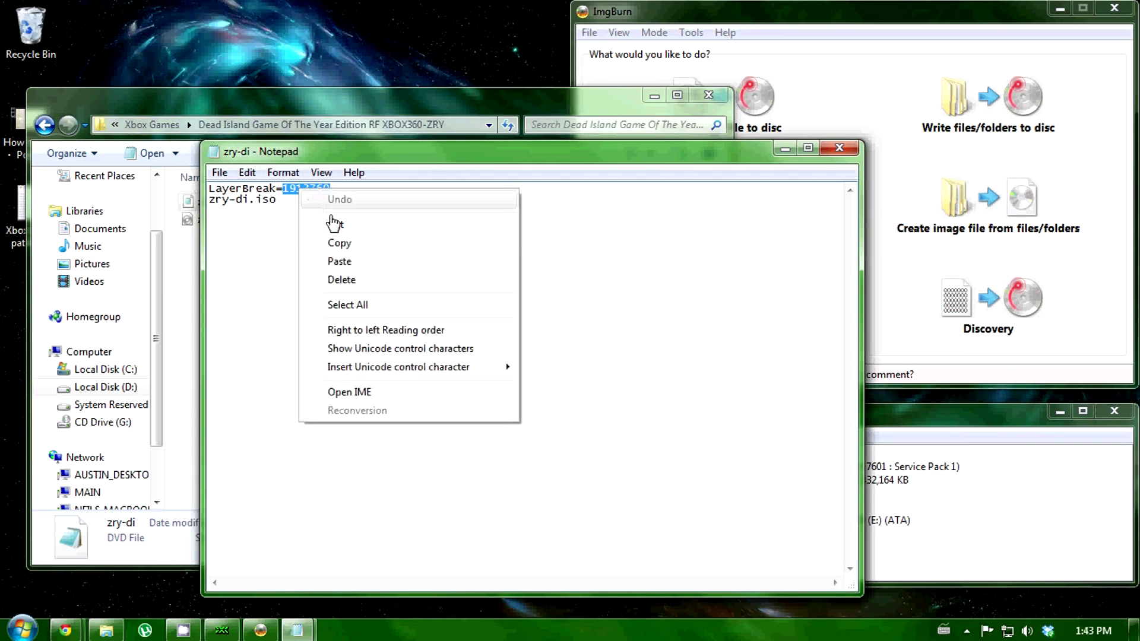
pyautogui.click(340, 243)
pyautogui.moveTo(477, 153); pyautogui.dragTo(416, 149)
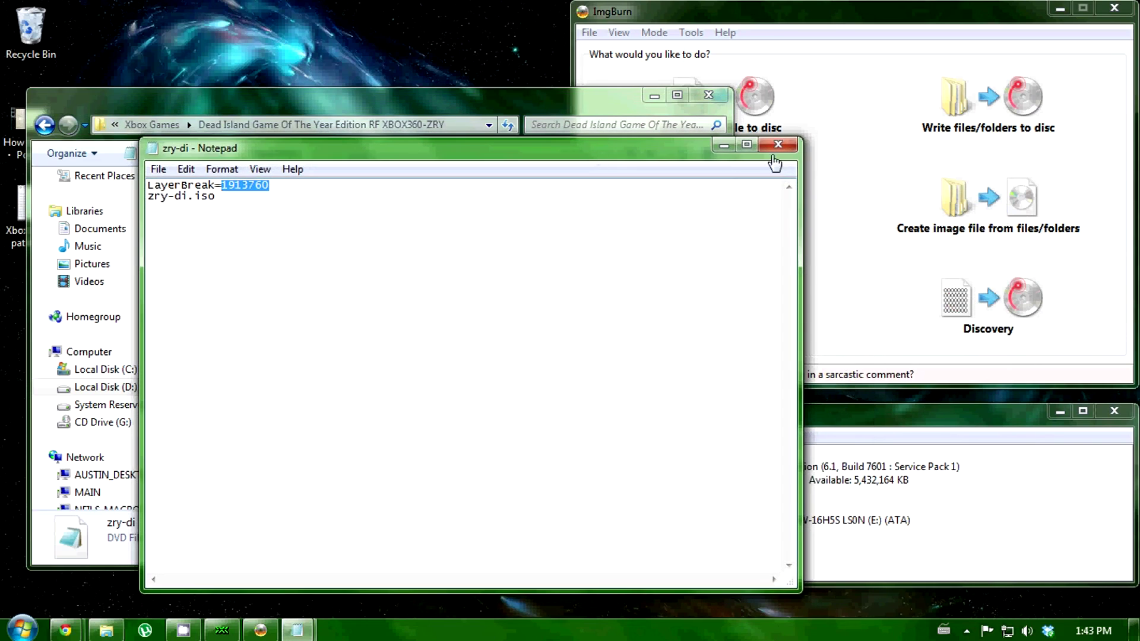
pyautogui.click(777, 144)
# - Switch to ImgBurn, choose to write an image file to disc and load the zry-di DVD file from the Dead Island folder as source
pyautogui.click(694, 19)
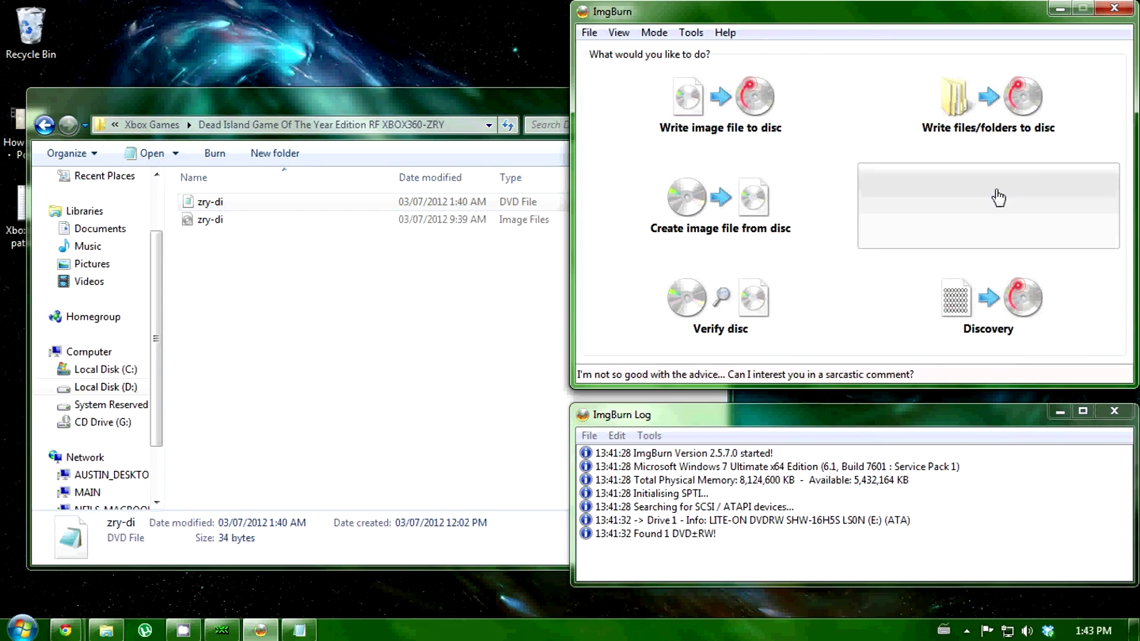
pyautogui.click(737, 125)
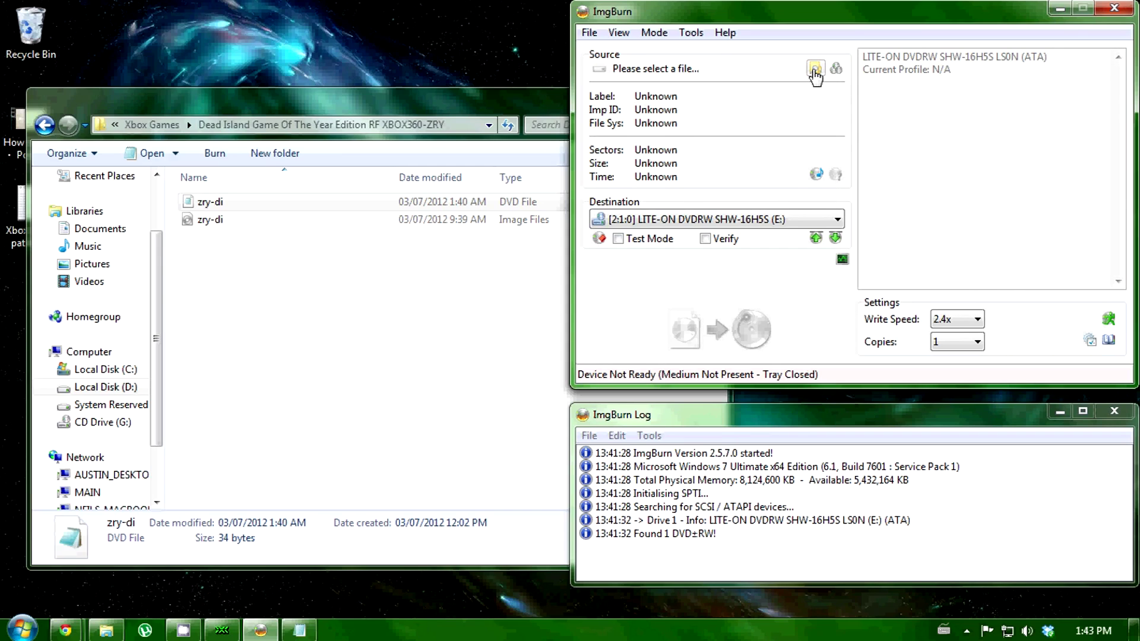
pyautogui.click(817, 71)
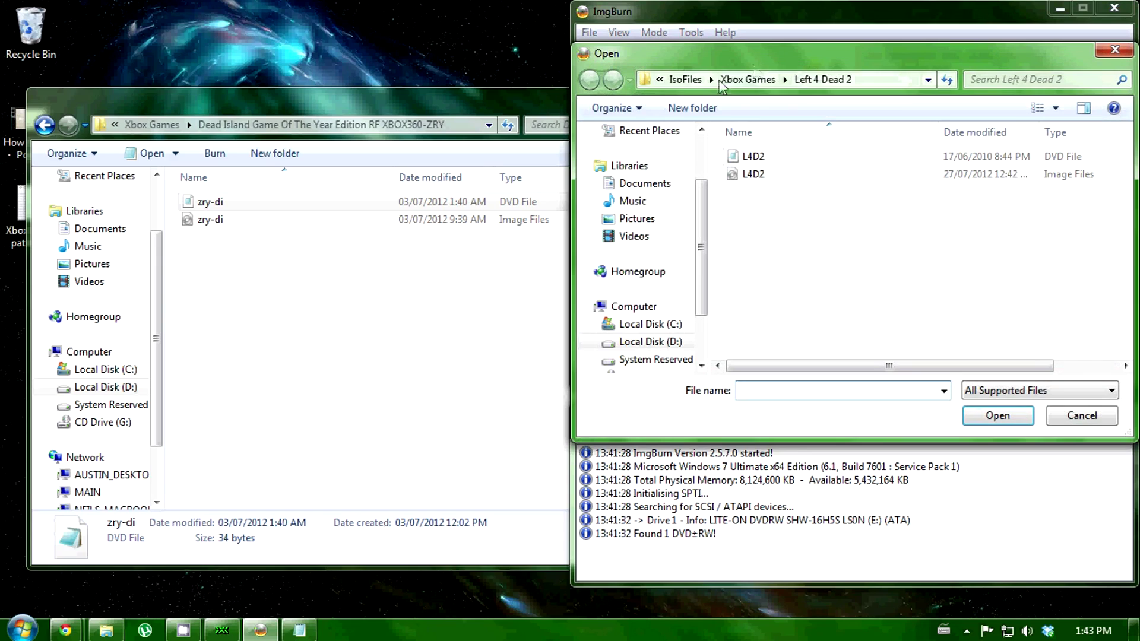
pyautogui.click(650, 341)
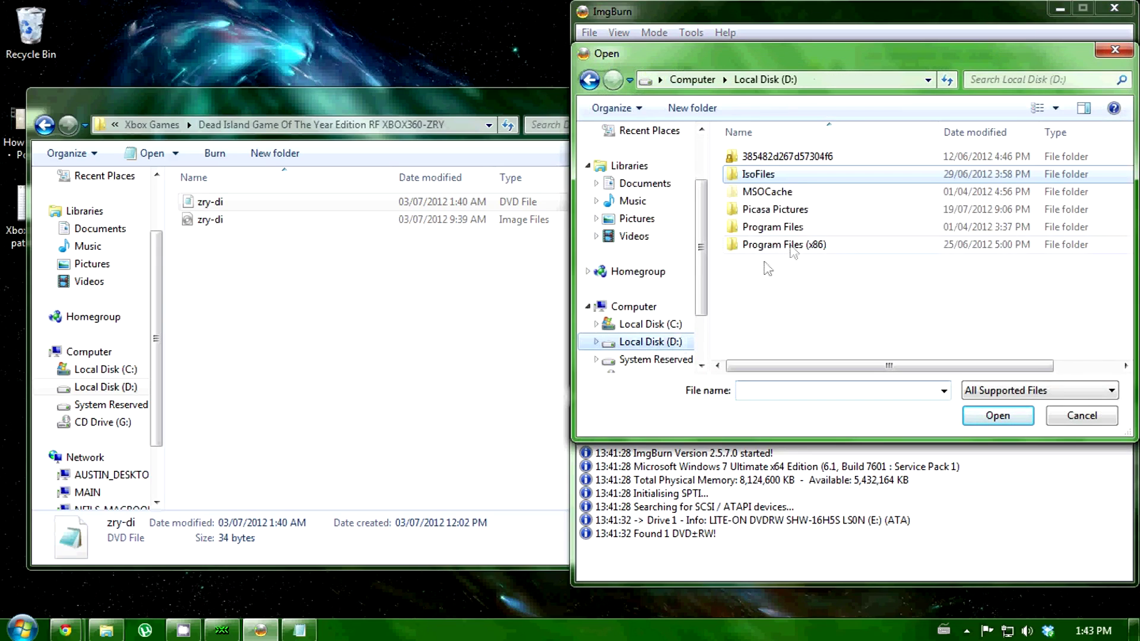
pyautogui.doubleClick(781, 175)
pyautogui.doubleClick(770, 191)
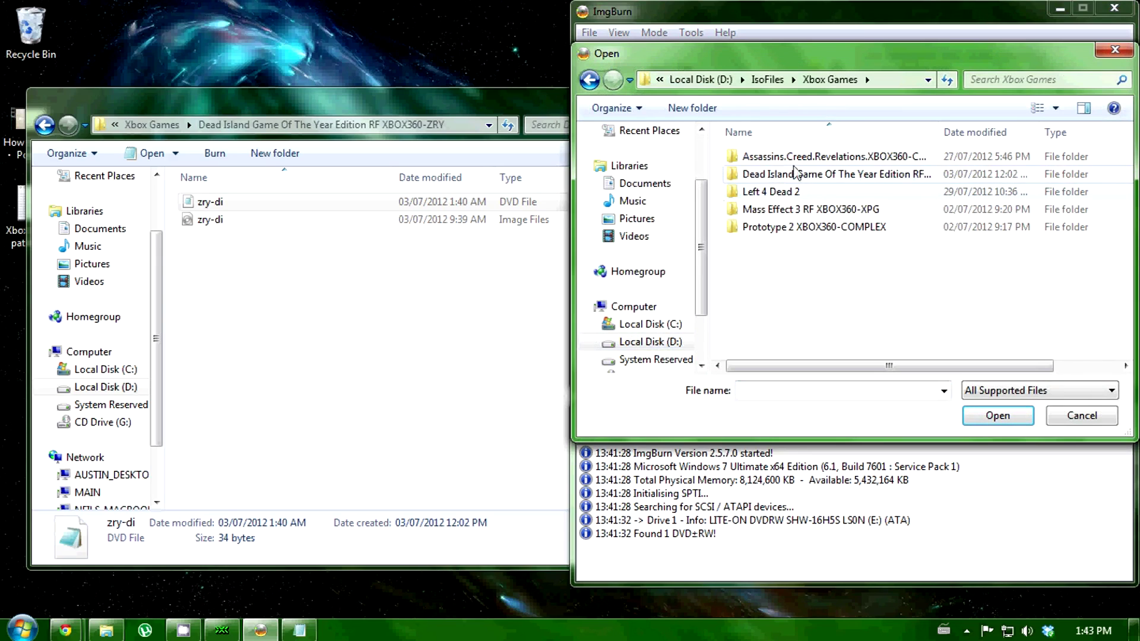
pyautogui.doubleClick(825, 176)
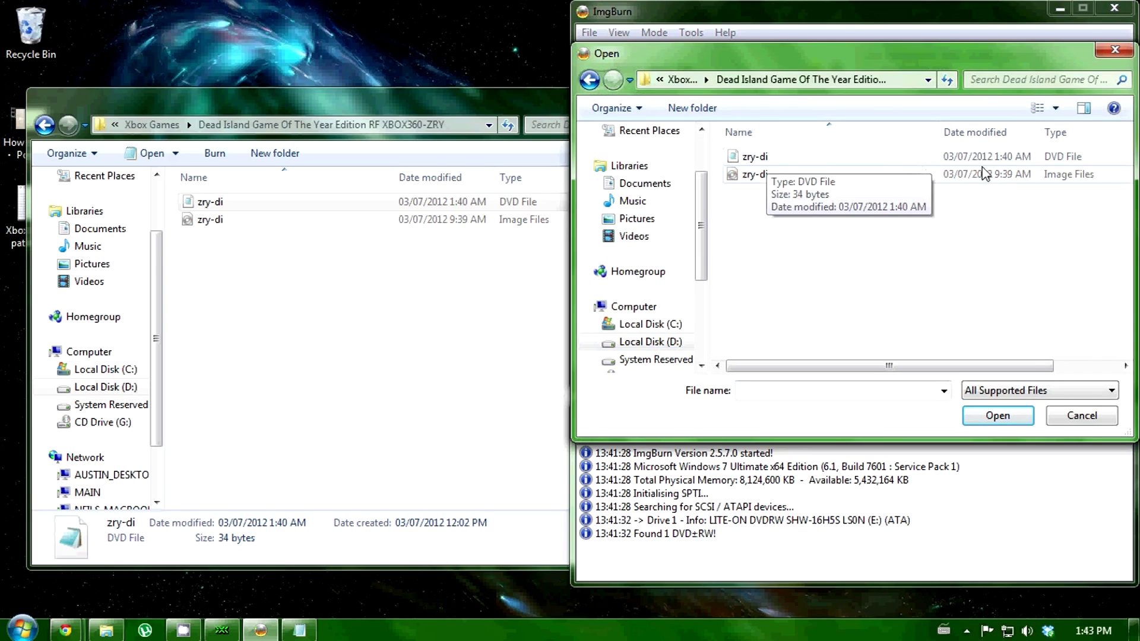
pyautogui.click(824, 161)
pyautogui.click(967, 414)
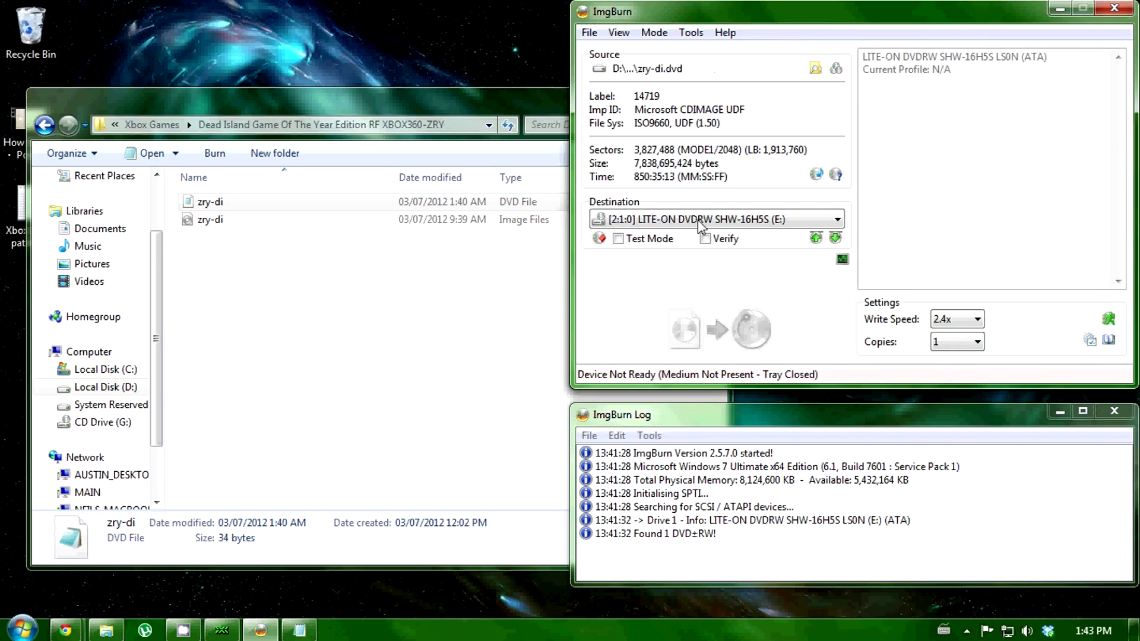
# - Open the ImgBurn write settings and set the layer break for DL media to User Specified
pyautogui.click(653, 33)
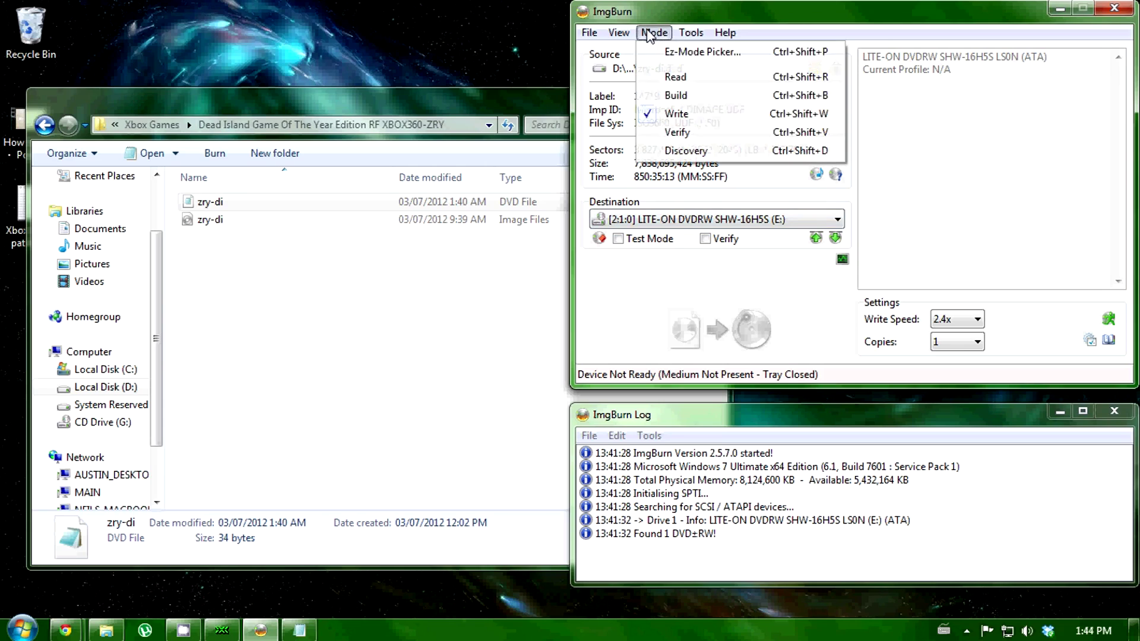
pyautogui.moveTo(691, 33)
pyautogui.click(724, 262)
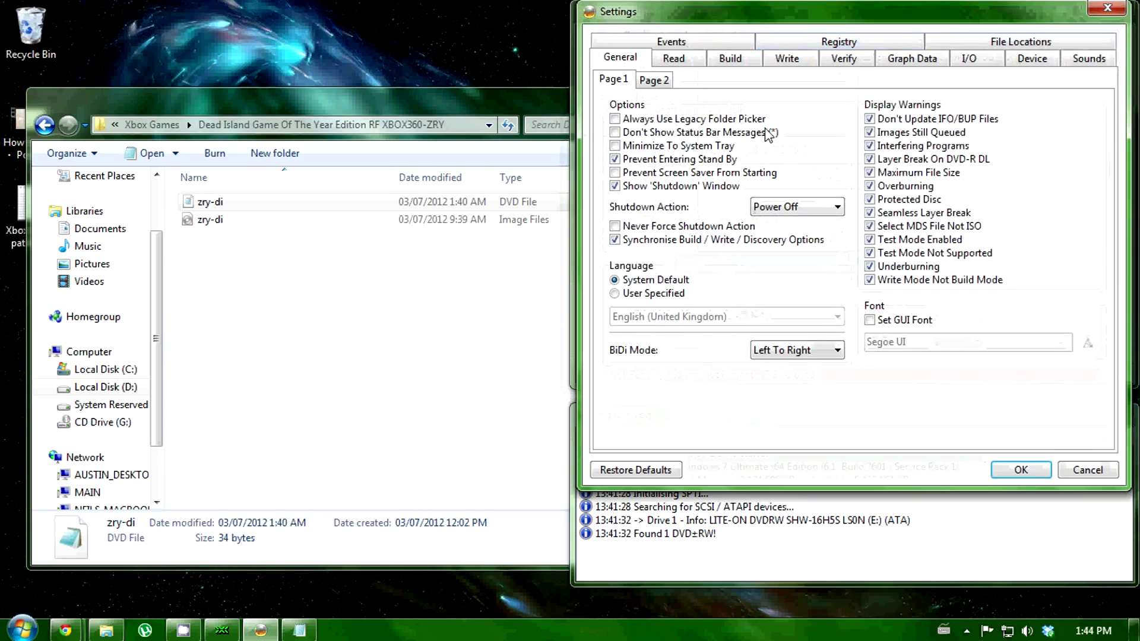
pyautogui.moveTo(801, 18); pyautogui.dragTo(534, 62)
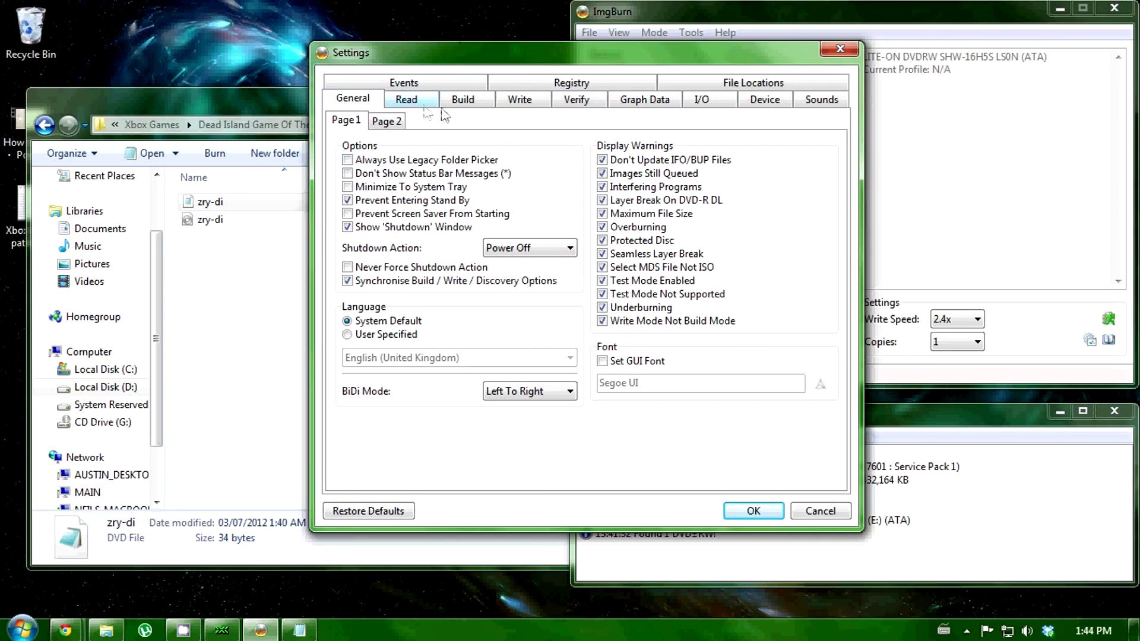
pyautogui.click(518, 105)
pyautogui.click(616, 173)
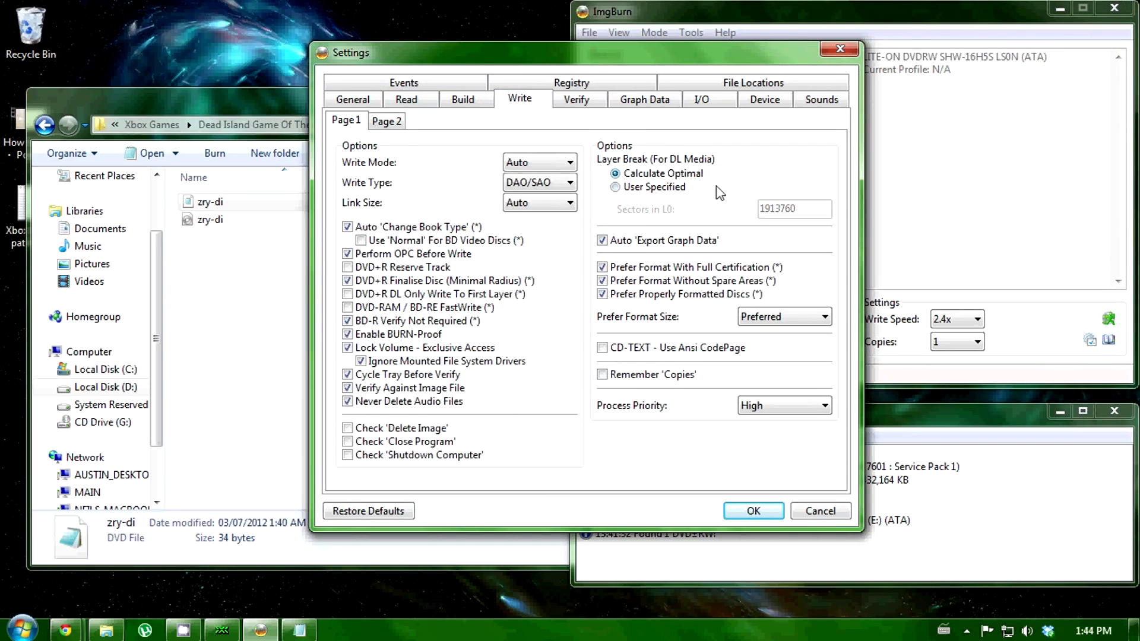
pyautogui.click(616, 188)
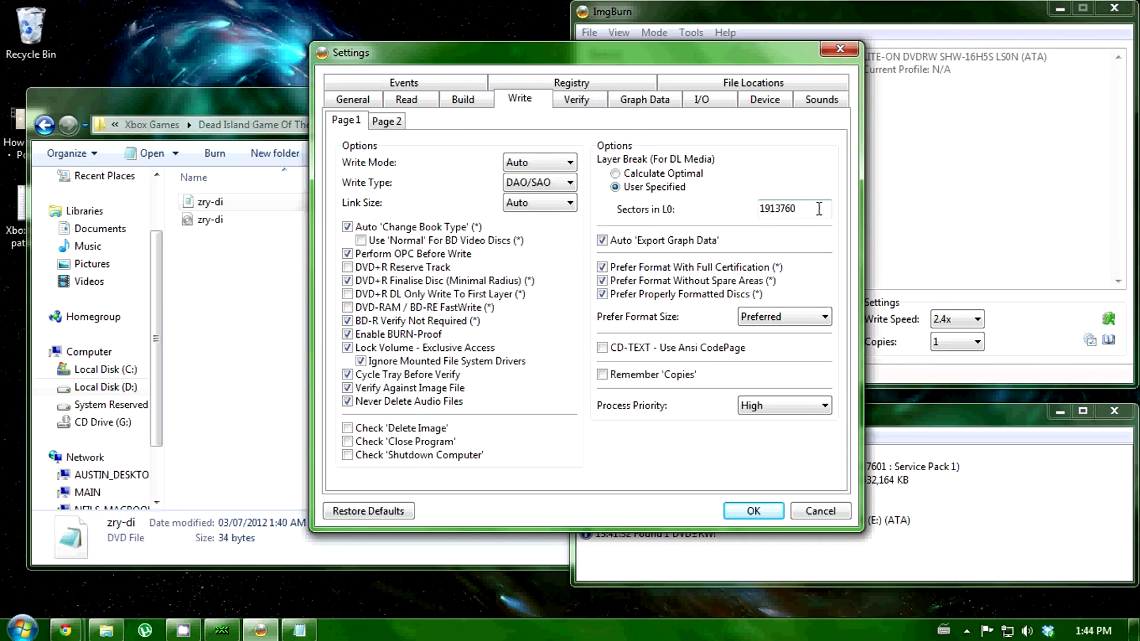
# - Replace the Sectors in L0 value with the copied layer break 1913760 and accept the settings
pyautogui.moveTo(818, 208); pyautogui.dragTo(601, 200)
pyautogui.hotkey('ctrl', 'c')
pyautogui.press('BackSpace')
pyautogui.rightClick(786, 208)
pyautogui.click(864, 276)
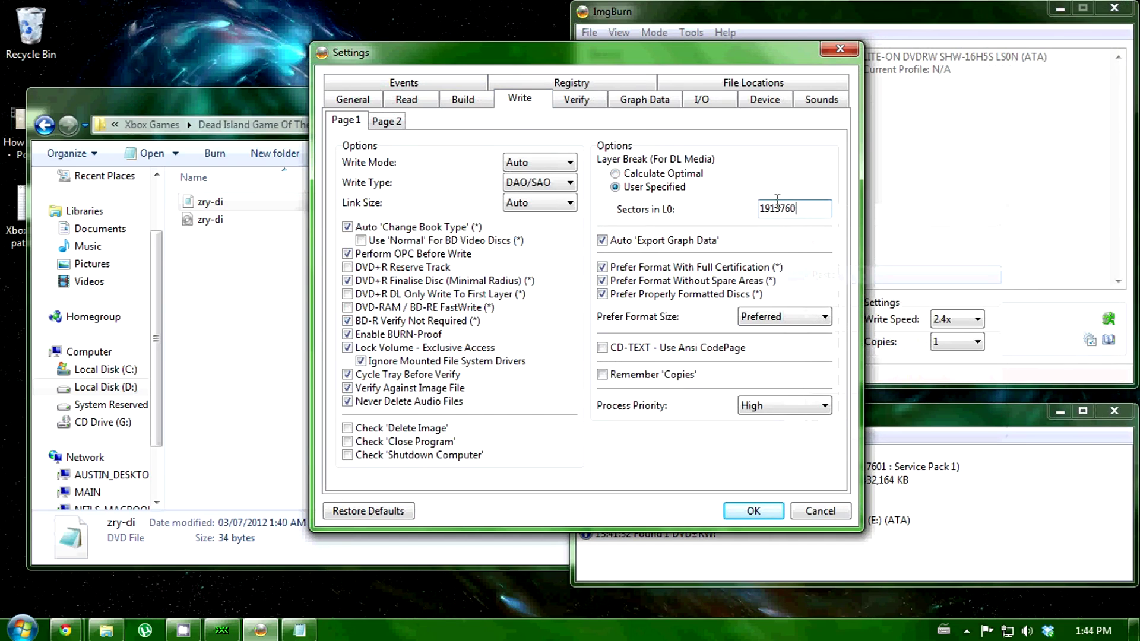
pyautogui.moveTo(633, 63); pyautogui.dragTo(587, 82)
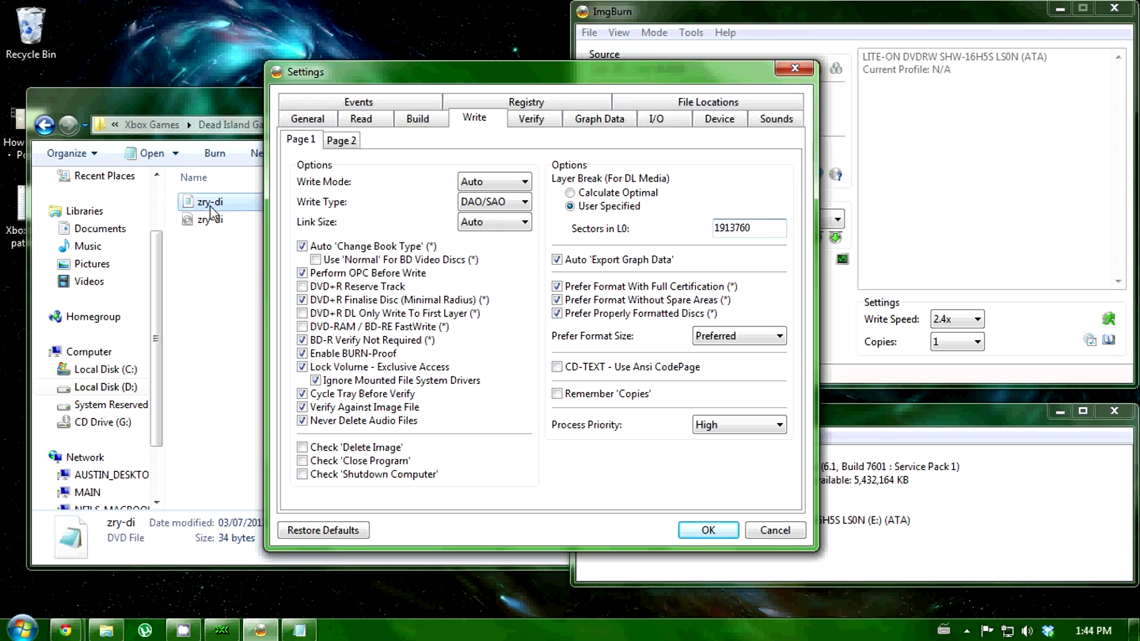
pyautogui.click(706, 530)
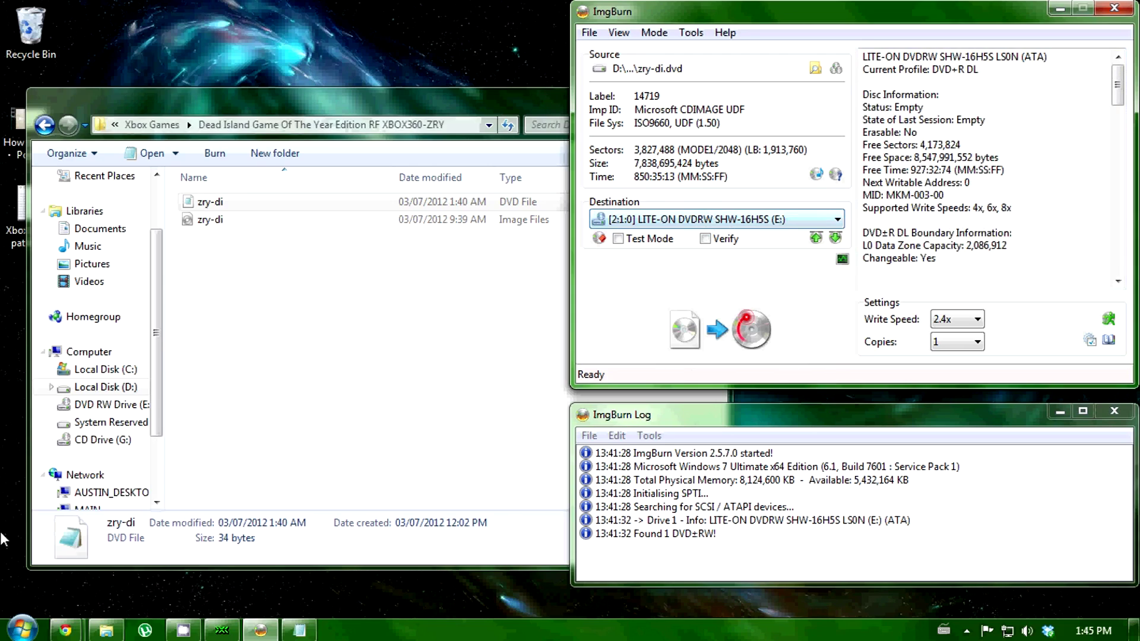
# - Launch Nero InfoTool to read the capabilities of the LITE-ON DVD drive
pyautogui.click(22, 628)
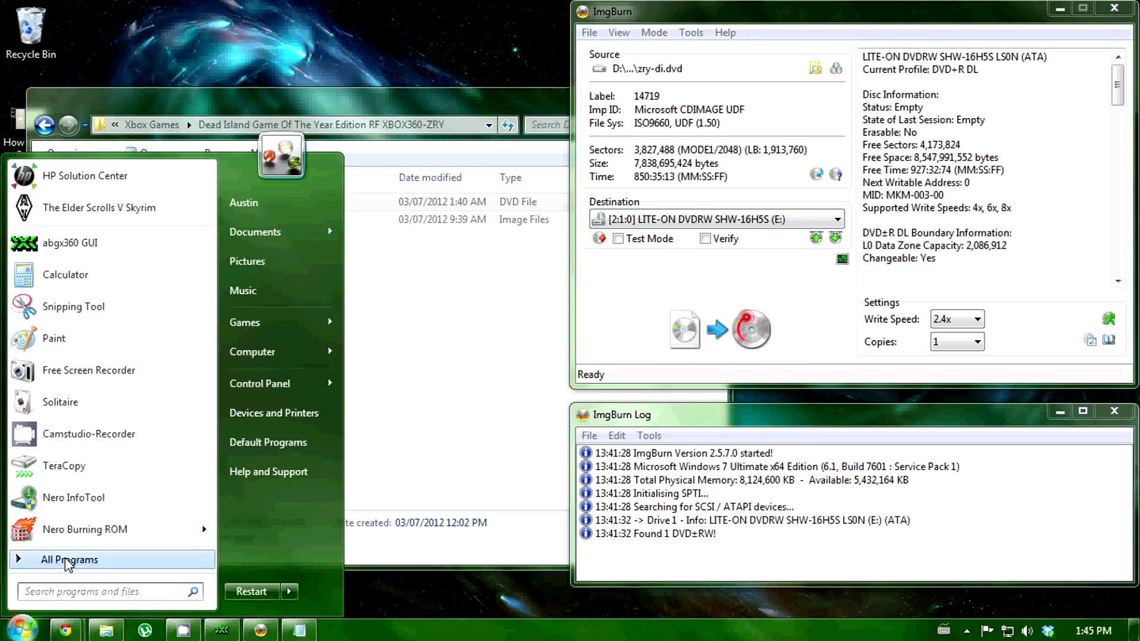
pyautogui.click(81, 500)
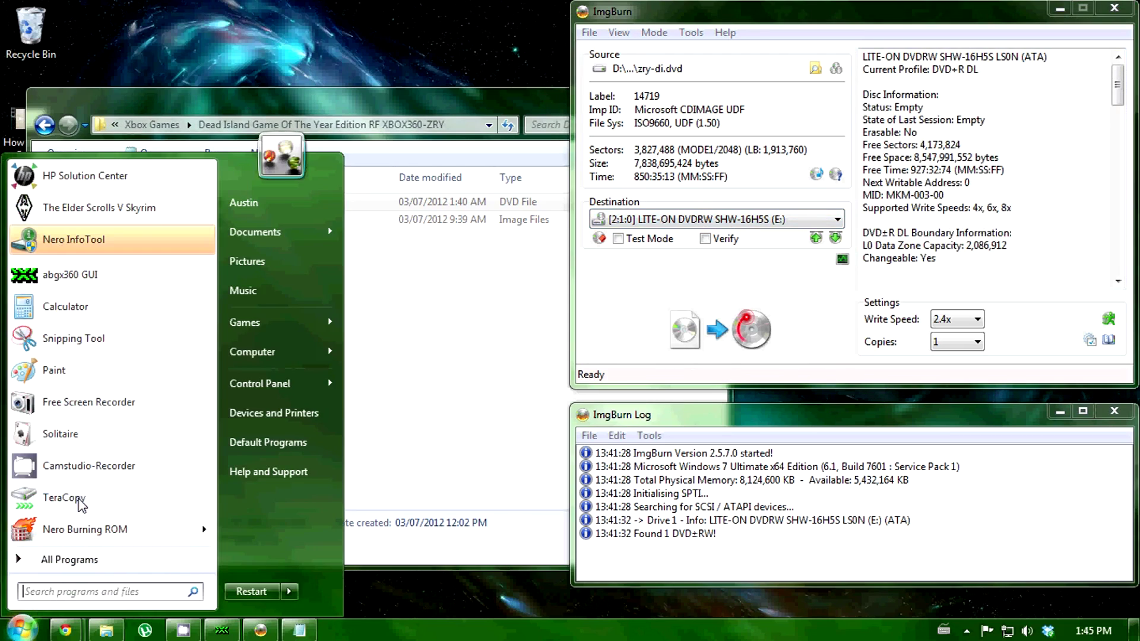
pyautogui.click(69, 240)
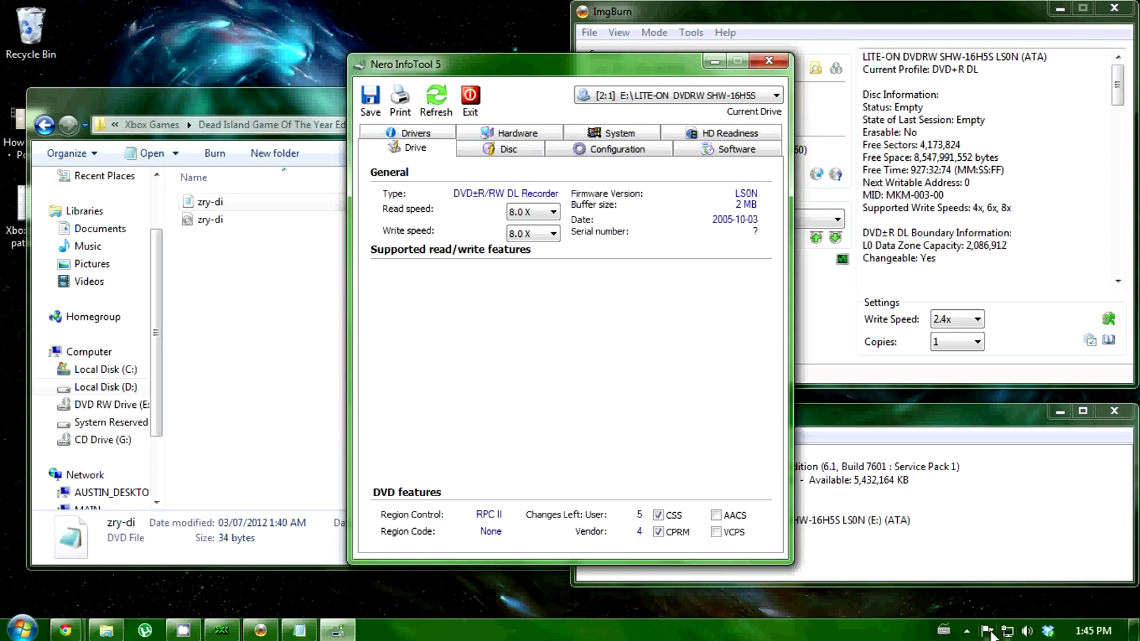
pyautogui.click(966, 630)
pyautogui.rightClick(953, 549)
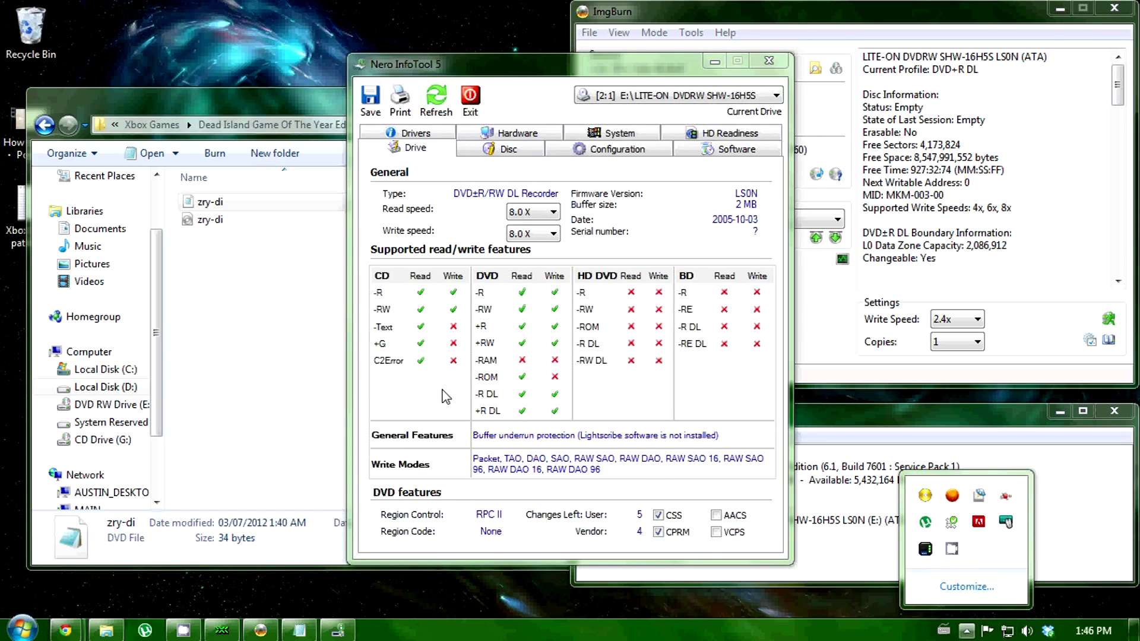
# - Check the drive's DVD -R DL and +R DL read and write support in Nero InfoTool and close the tool
pyautogui.click(497, 292)
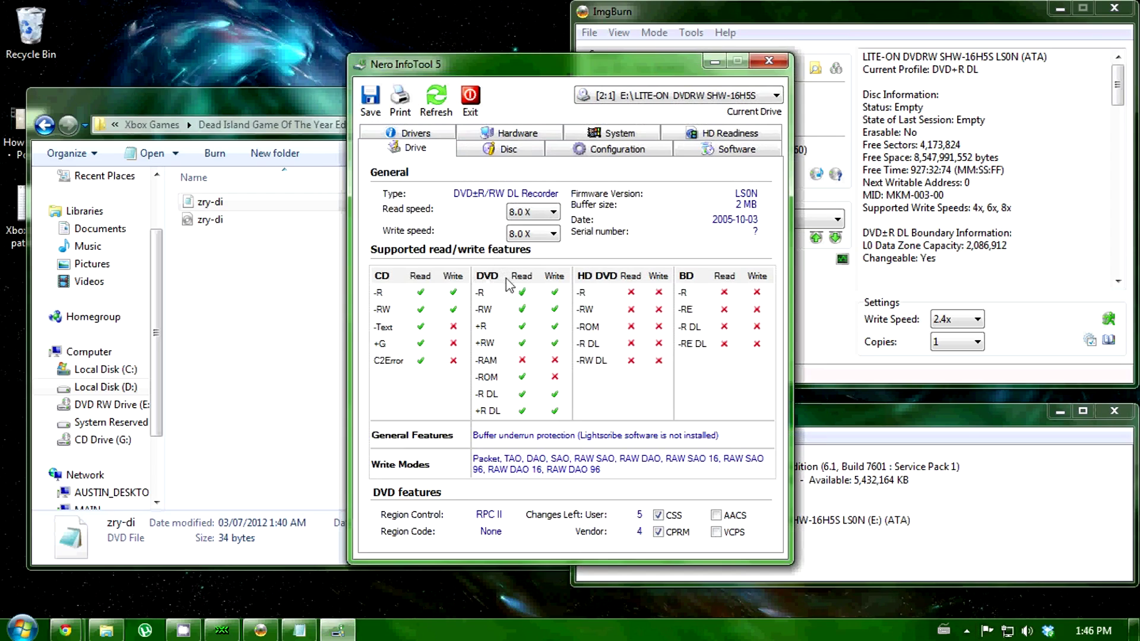
pyautogui.moveTo(501, 83); pyautogui.dragTo(488, 75)
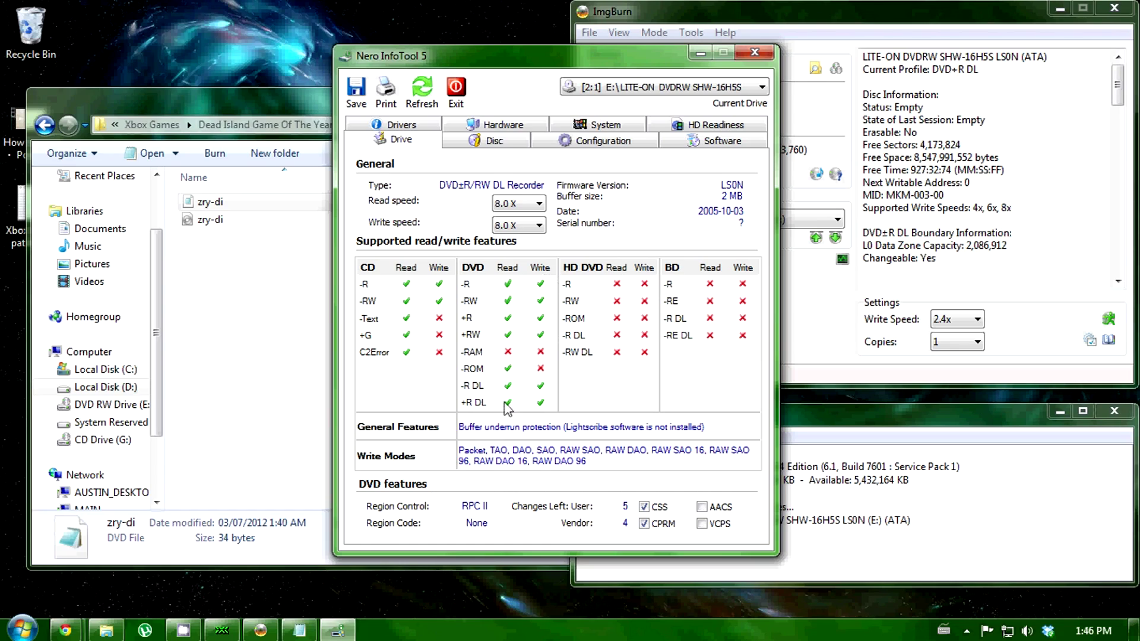
pyautogui.doubleClick(477, 386)
pyautogui.click(471, 407)
pyautogui.moveTo(461, 386); pyautogui.dragTo(555, 387)
pyautogui.click(502, 413)
pyautogui.click(755, 52)
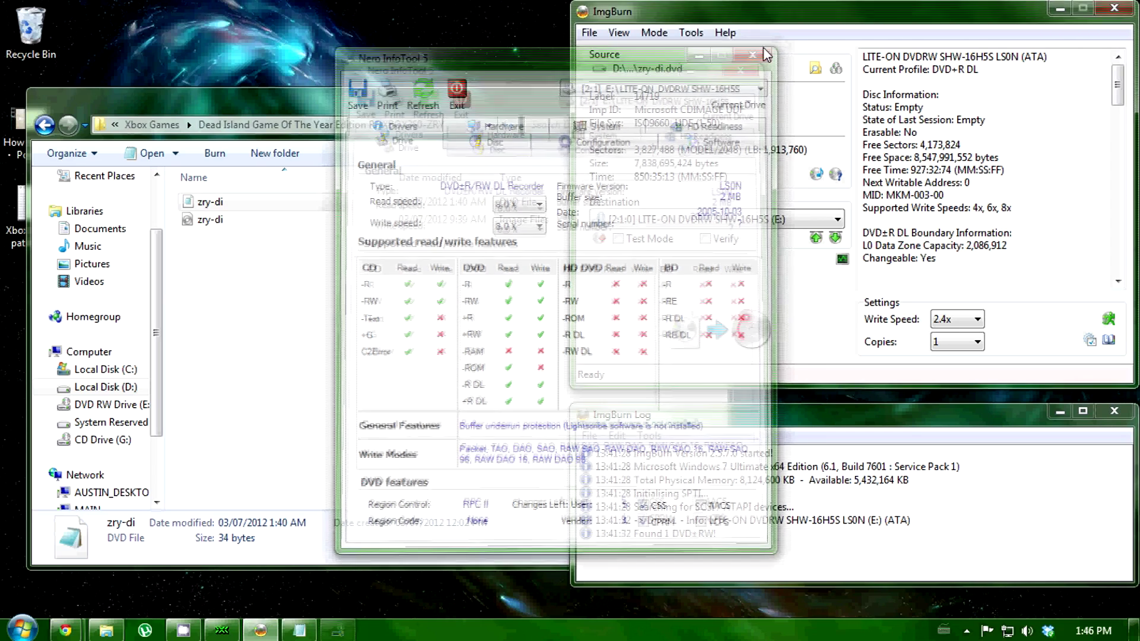
# - Reopen the zry-di DVD file to review its layer break, close Notepad and return to ImgBurn
pyautogui.click(789, 533)
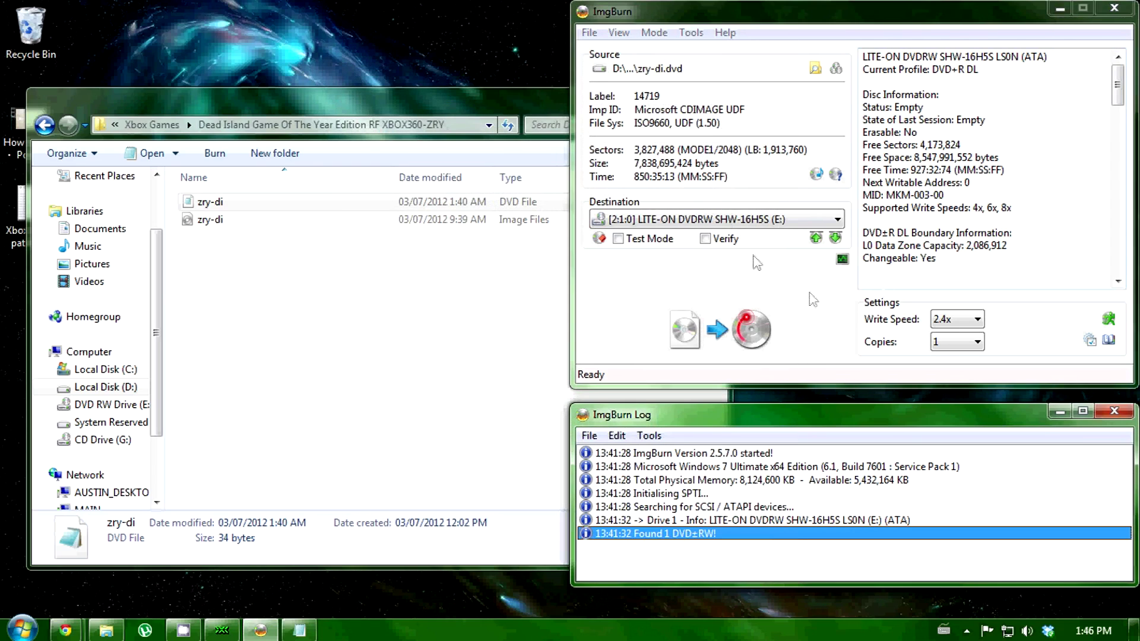
pyautogui.click(655, 24)
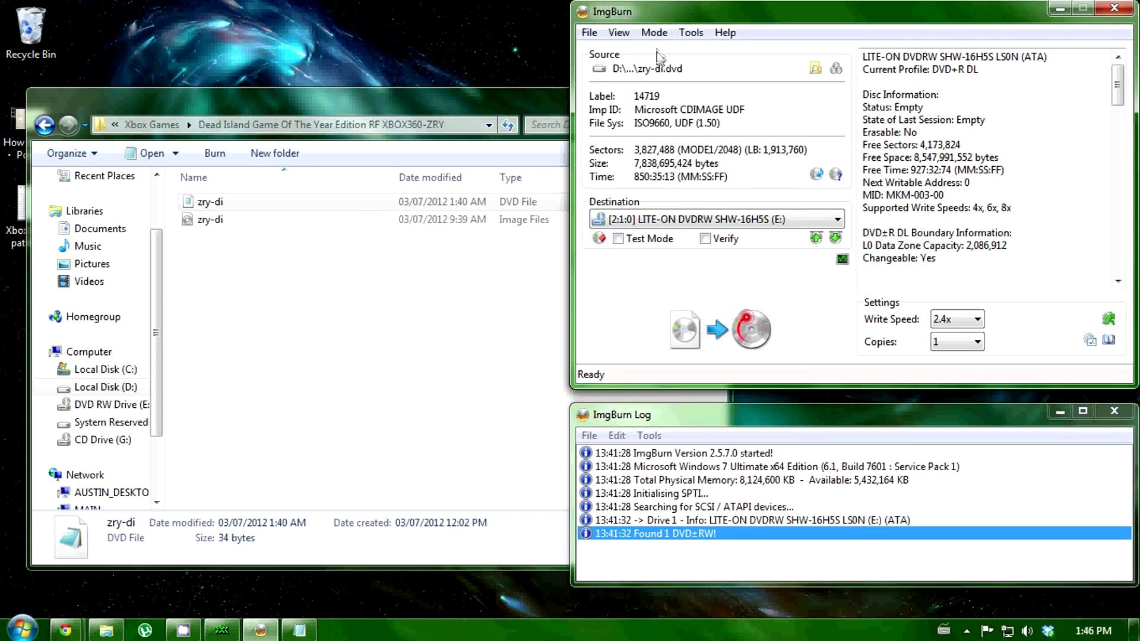
pyautogui.doubleClick(348, 203)
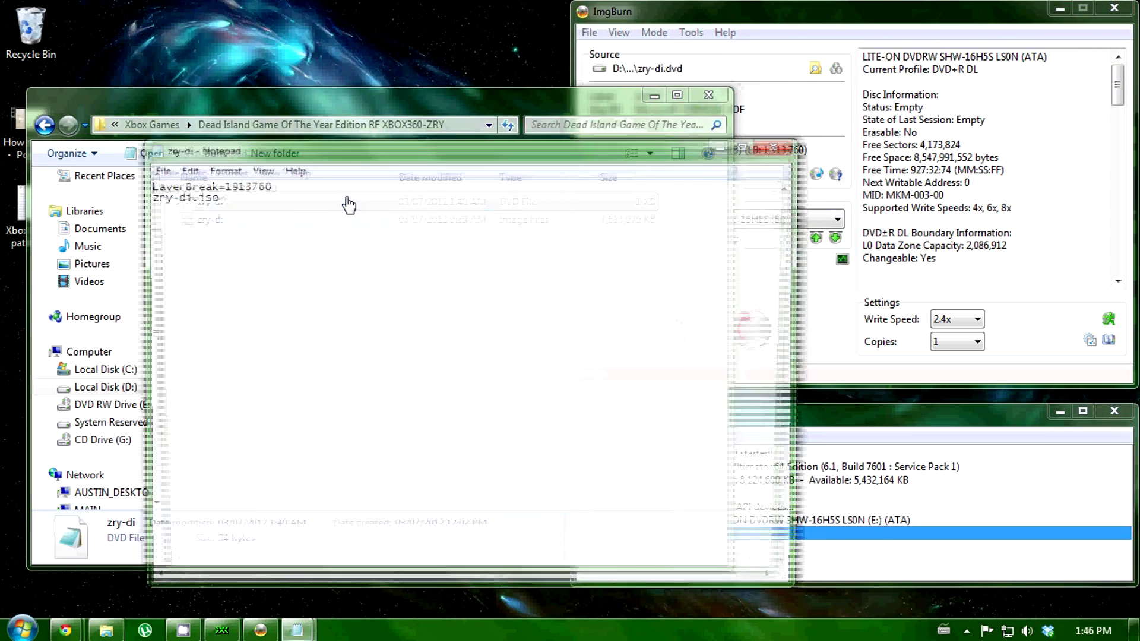
pyautogui.click(777, 144)
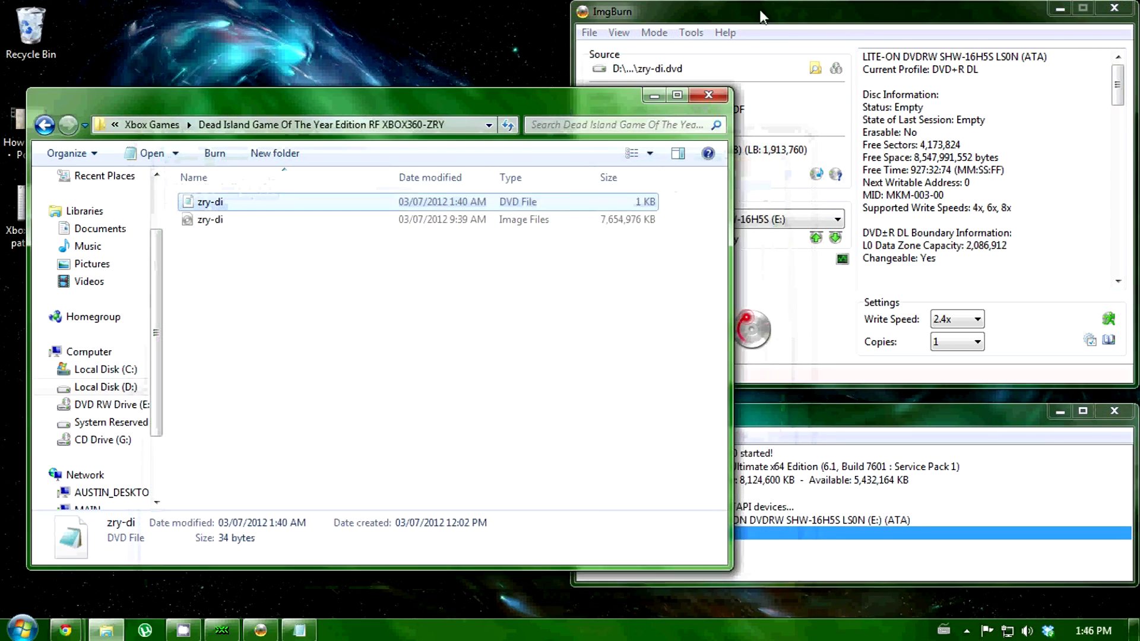
pyautogui.click(629, 40)
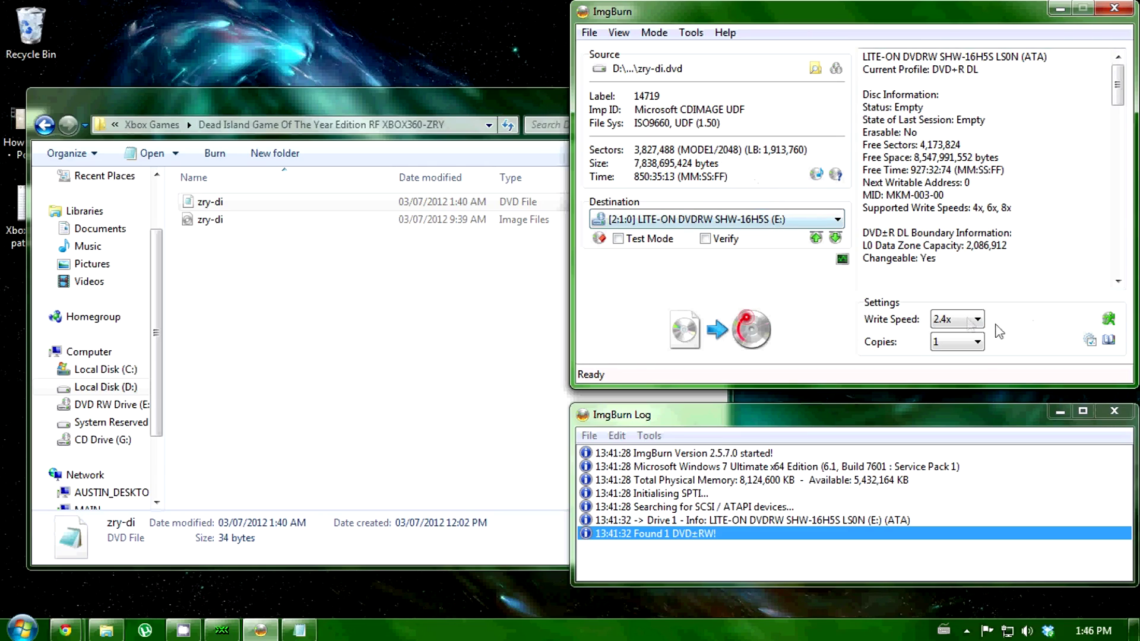
# - Set the ImgBurn write speed to 2.4x
pyautogui.click(962, 319)
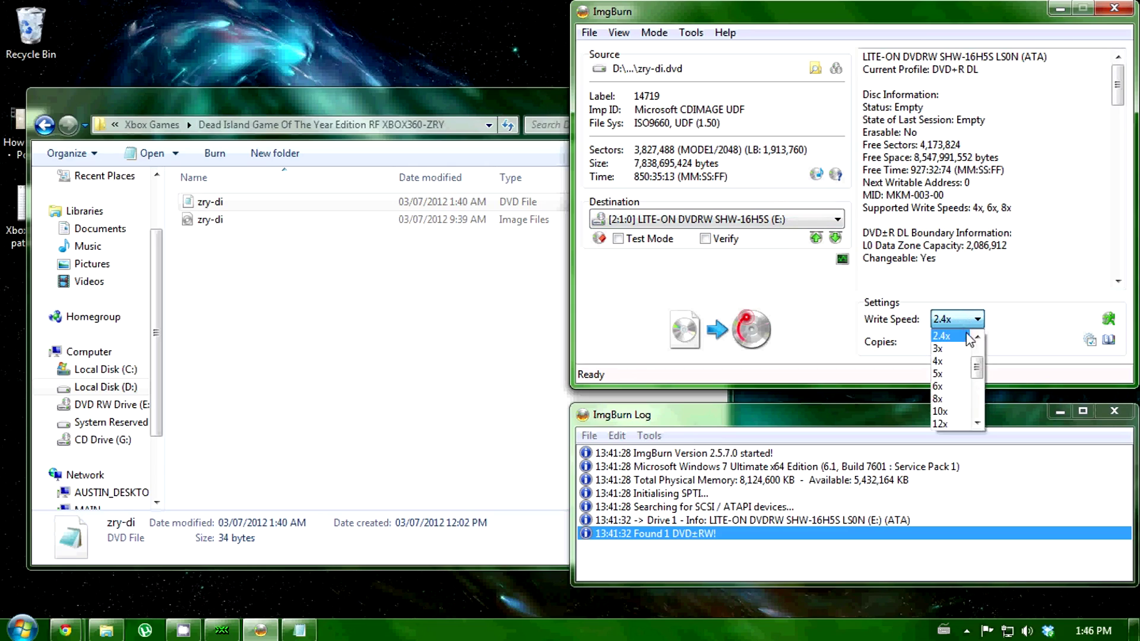
pyautogui.moveTo(977, 366); pyautogui.dragTo(977, 363)
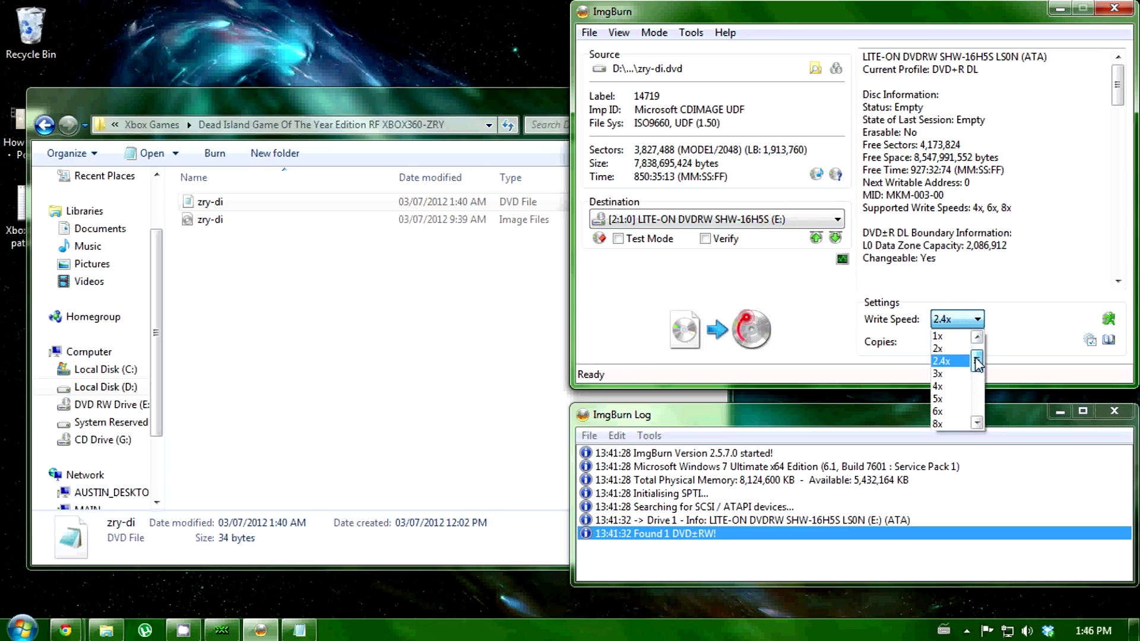
pyautogui.click(942, 362)
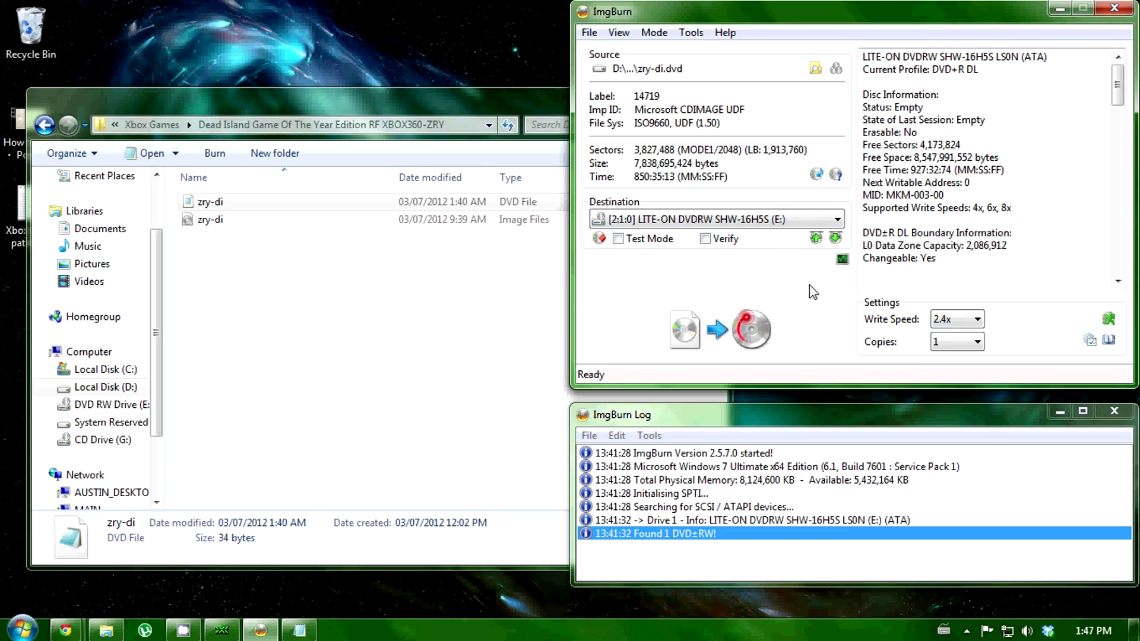
# - Examine the inserted disc's supported write speeds in the ImgBurn disc information
pyautogui.moveTo(971, 207)
pyautogui.mouseDown()
pyautogui.moveTo(1011, 207)
pyautogui.moveTo(983, 208)
pyautogui.mouseUp()
pyautogui.click(968, 207)
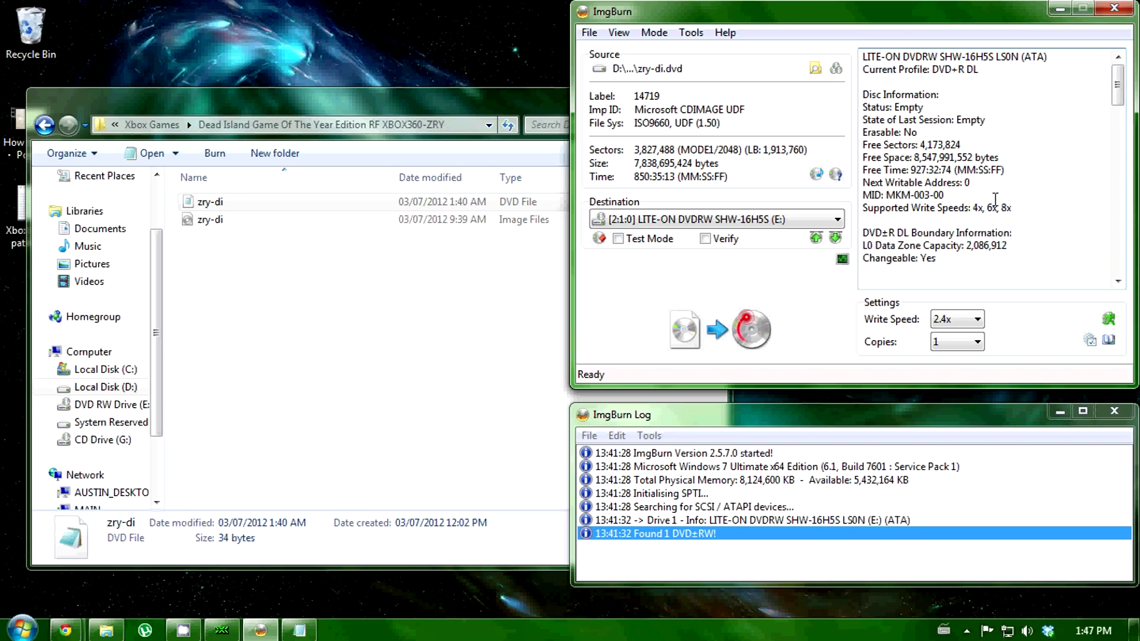
pyautogui.moveTo(979, 211)
pyautogui.mouseDown()
pyautogui.moveTo(1009, 196)
pyautogui.moveTo(973, 213)
pyautogui.moveTo(1009, 215)
pyautogui.moveTo(996, 218)
pyautogui.mouseUp()
pyautogui.click(1013, 206)
pyautogui.click(966, 630)
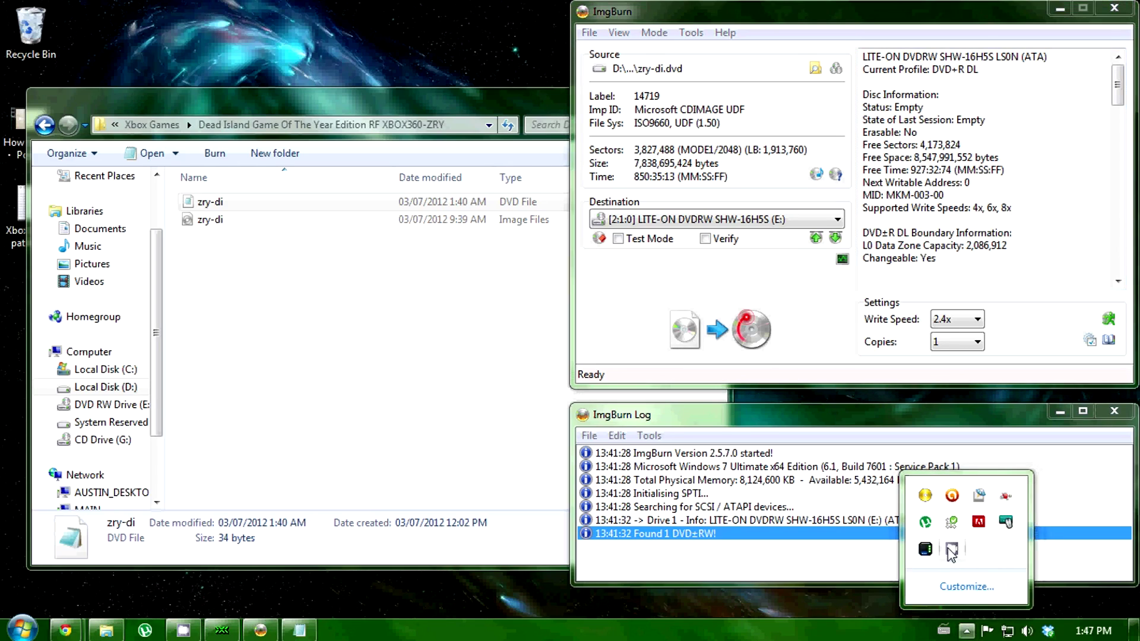